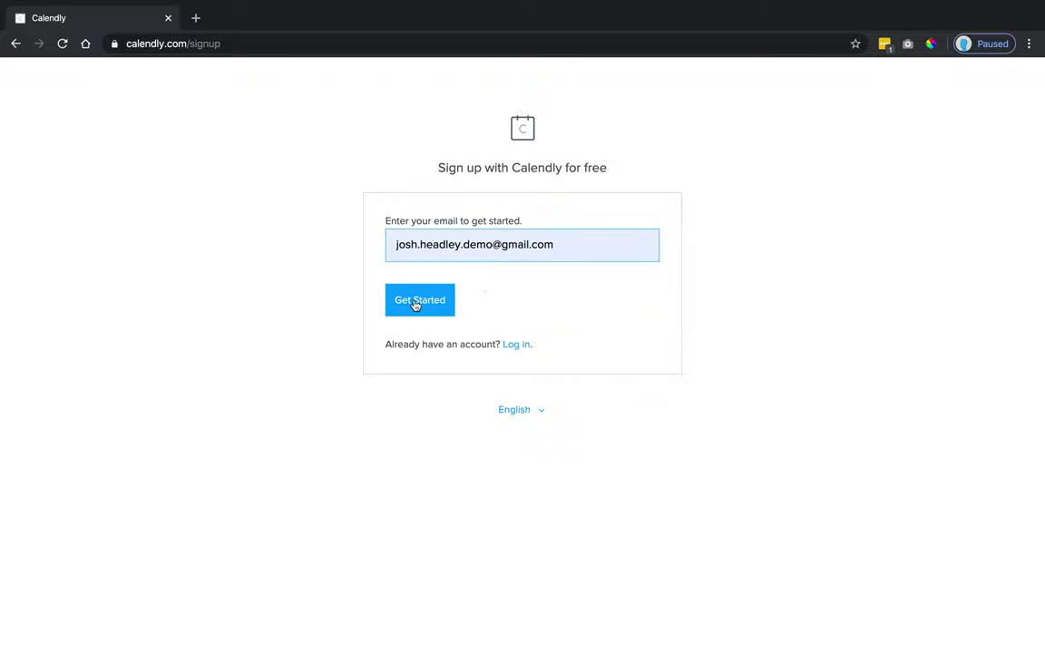
Step: Start the free Calendly signup with the entered e-mail address and choose to sign up with Google
click(420, 303)
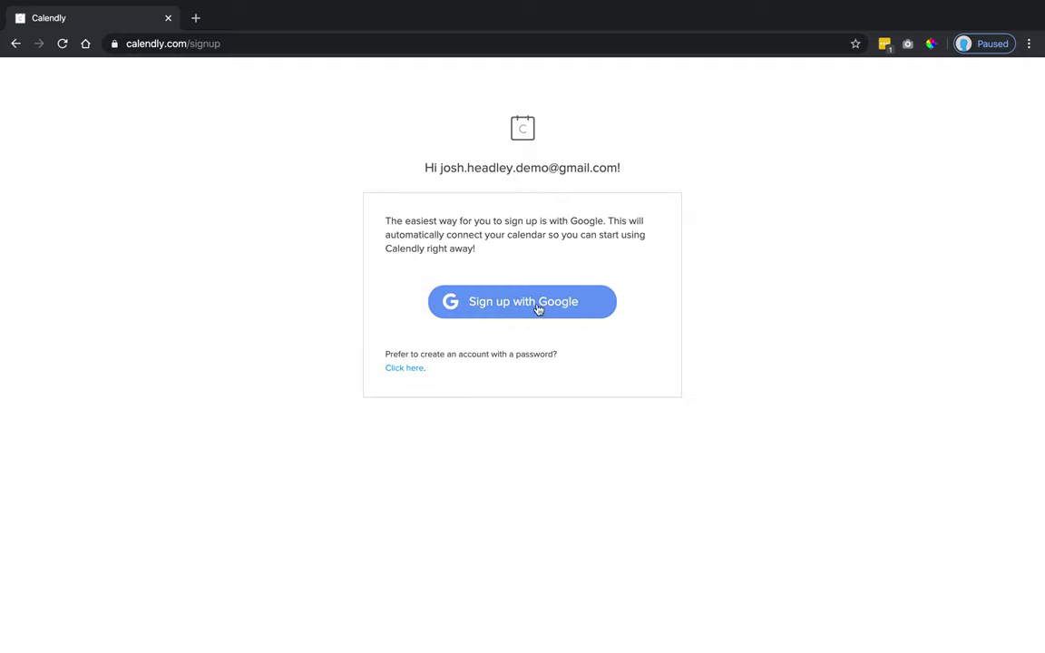
click(396, 354)
drag(396, 354, 575, 364)
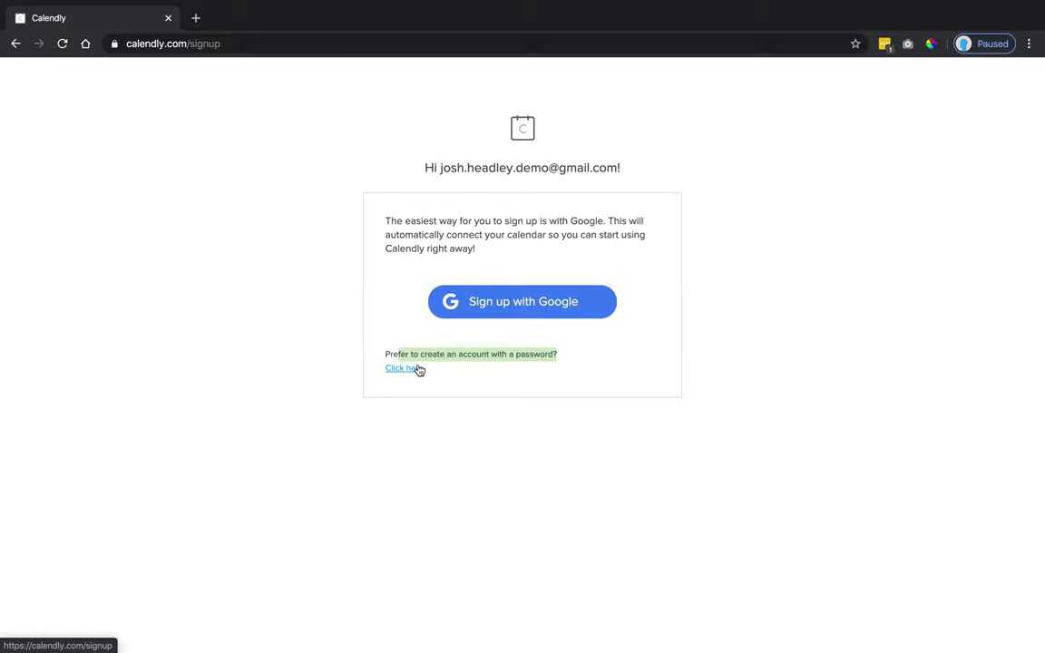
click(522, 301)
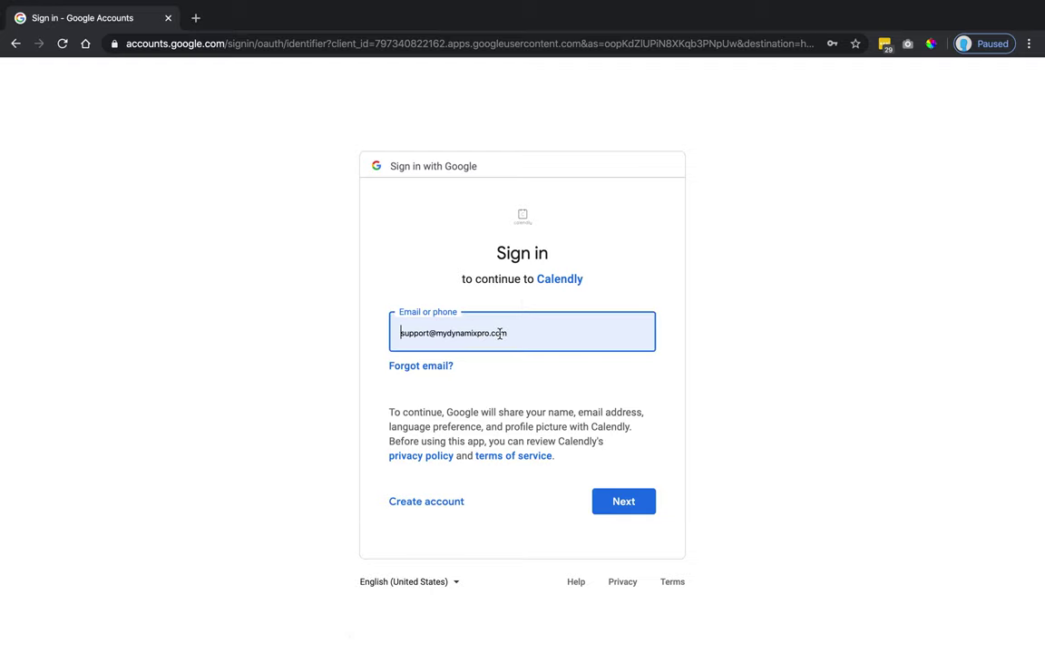
Step: Sign in to Google with the demo account's saved e-mail and password, and allow Calendly to access the Google Account
click(498, 332)
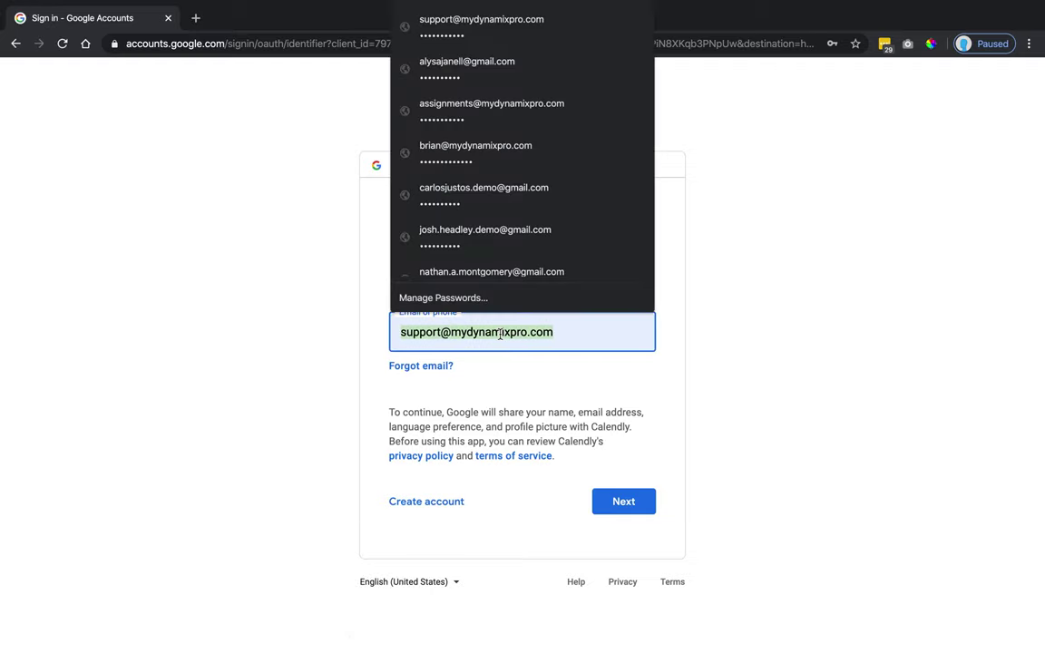
text(josh)
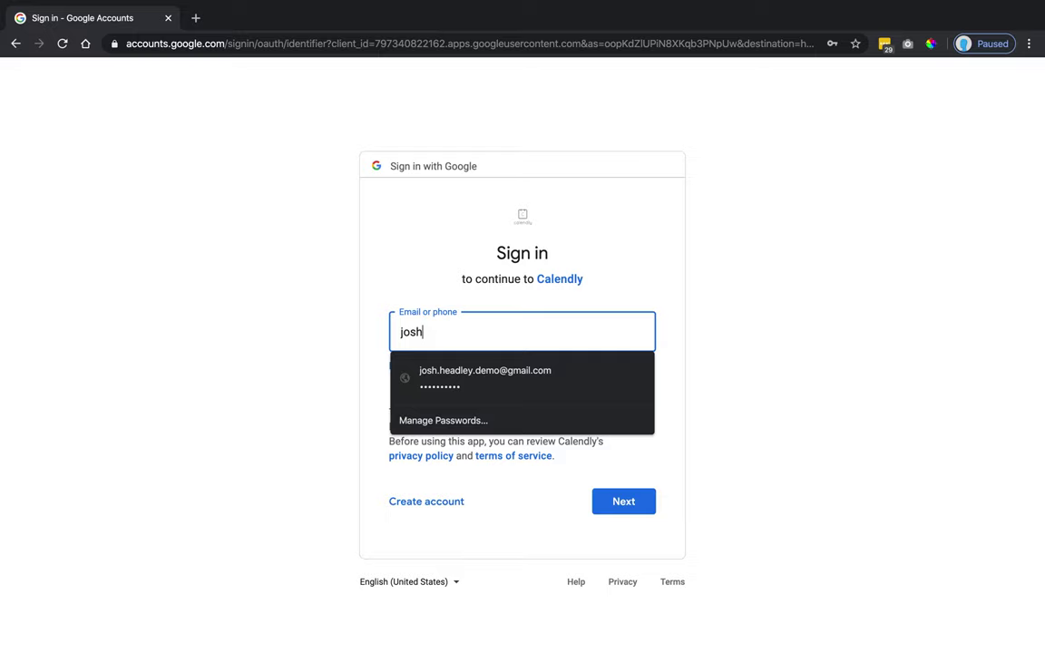
click(505, 381)
click(620, 506)
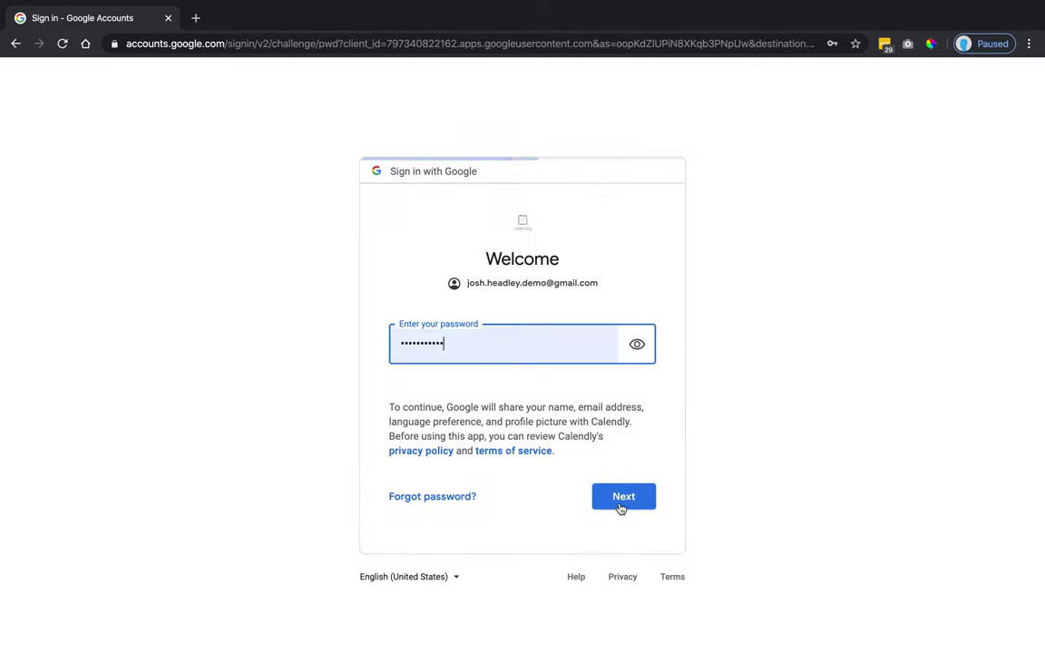
click(626, 504)
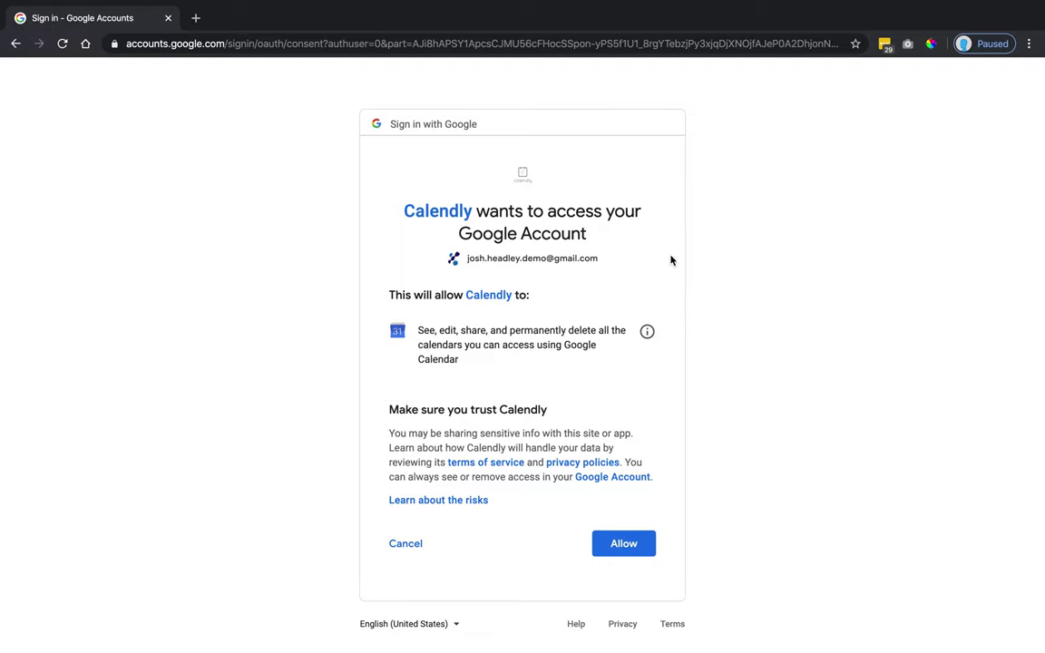
drag(388, 330, 556, 358)
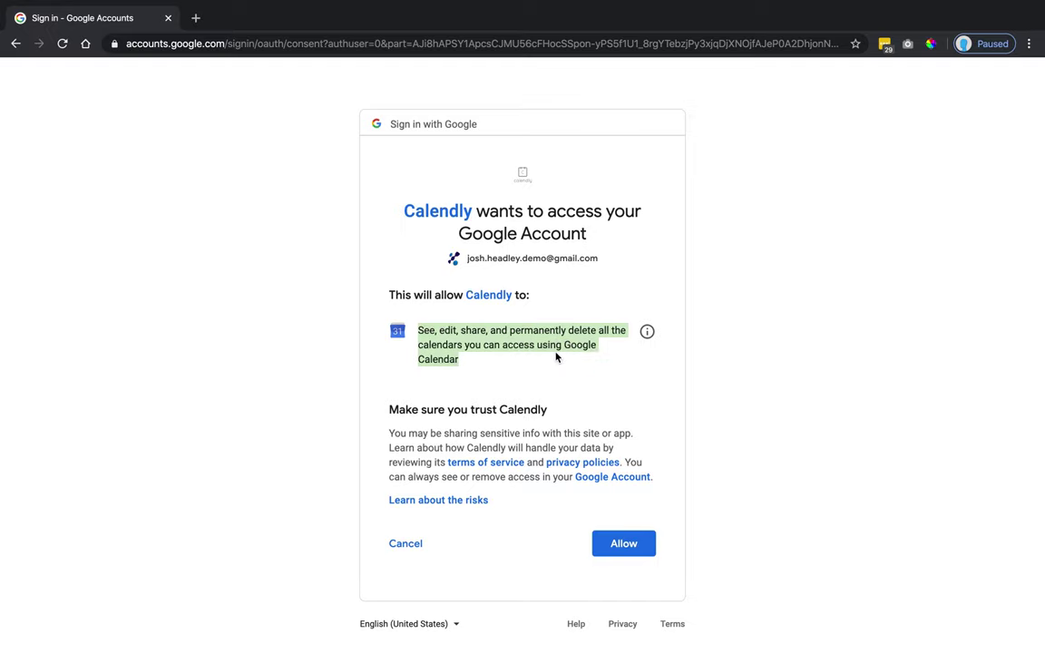
click(624, 547)
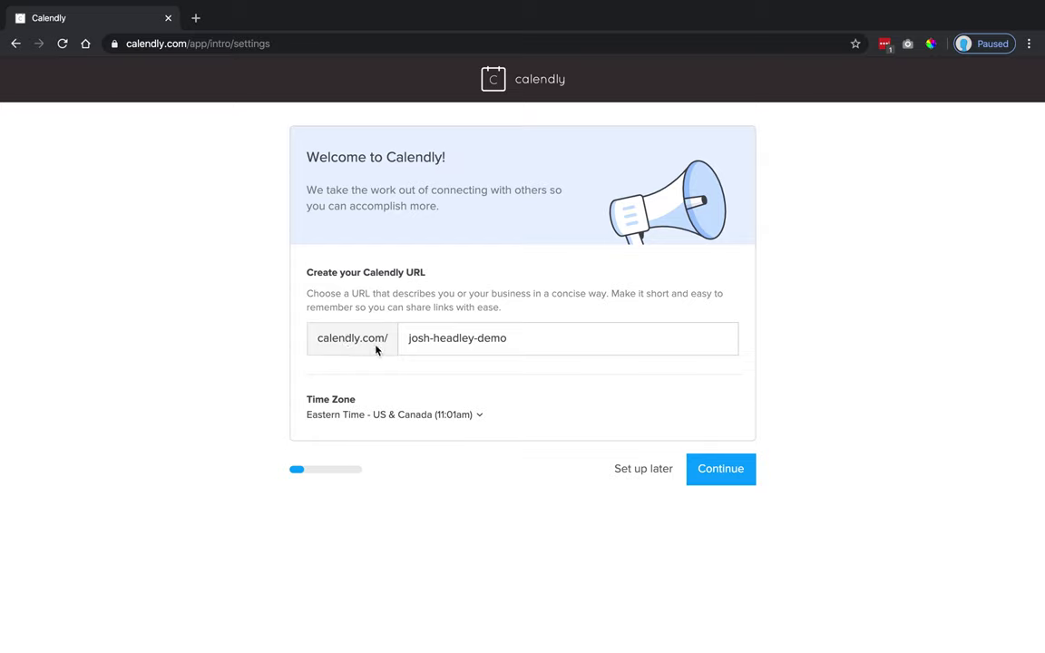
Step: Replace the suggested Calendly URL ending with "friday-consultation"
click(422, 336)
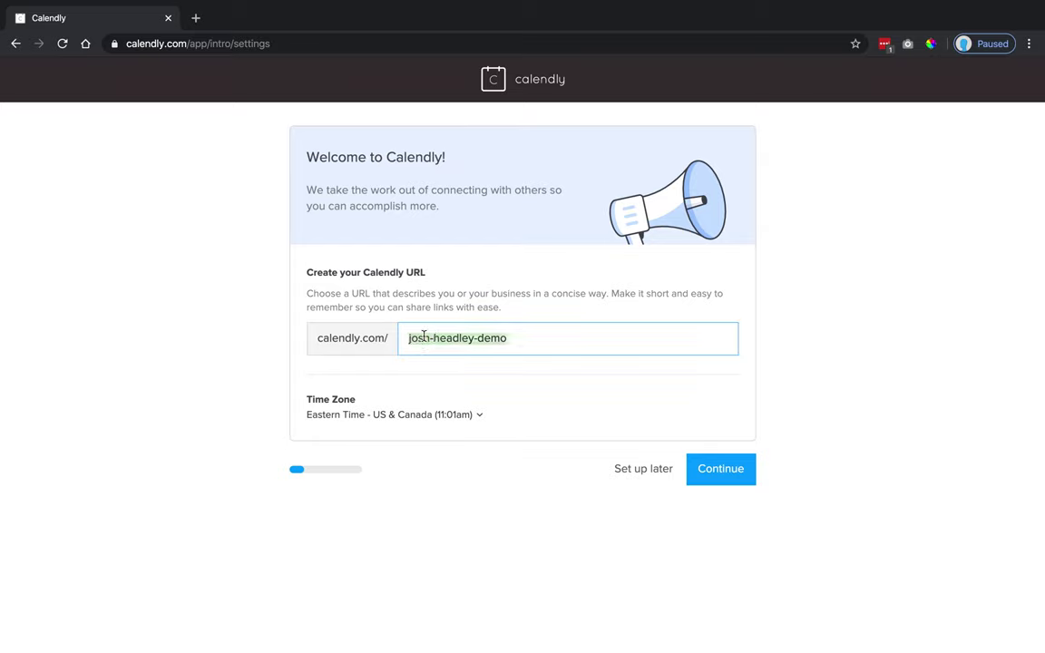
click(556, 342)
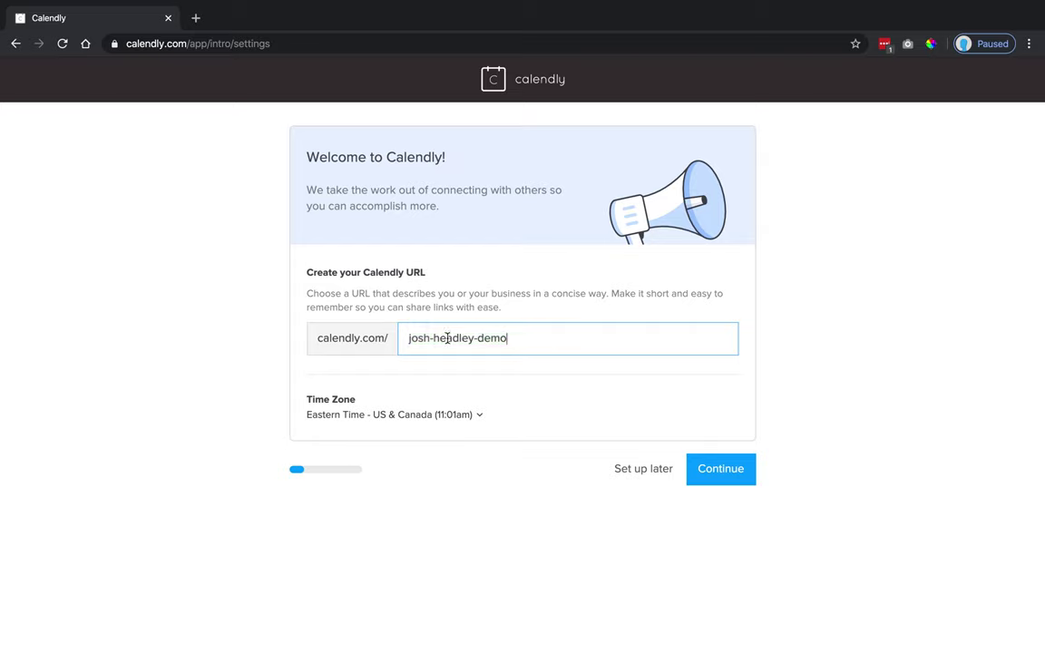
drag(478, 339, 581, 341)
key(BackSpace)
key(BackSpace)
key(BackSpace)
key(BackSpace)
key(BackSpace)
key(BackSpace)
key(BackSpace)
key(BackSpace)
key(BackSpace)
key(BackSpace)
key(BackSpace)
key(BackSpace)
key(BackSpace)
key(BackSpace)
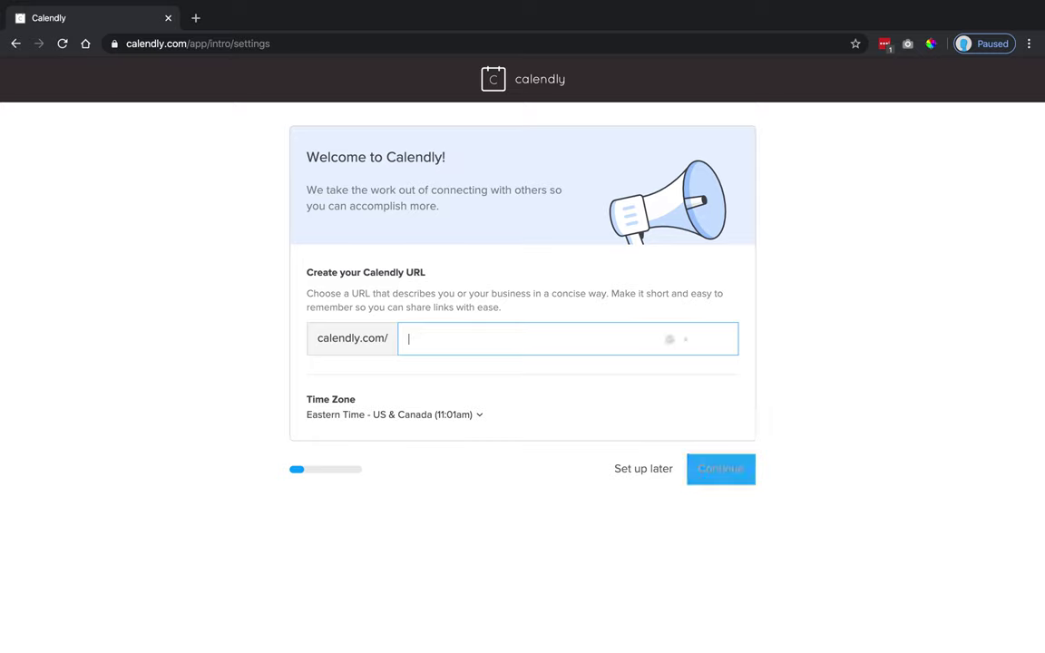
text(friday)
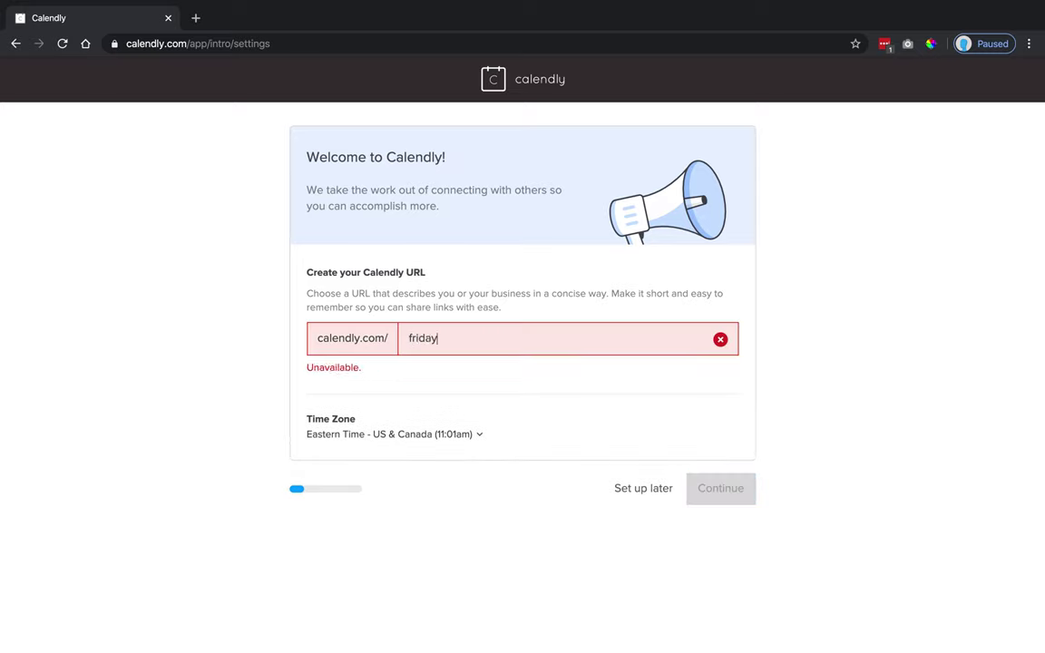
text(-consul)
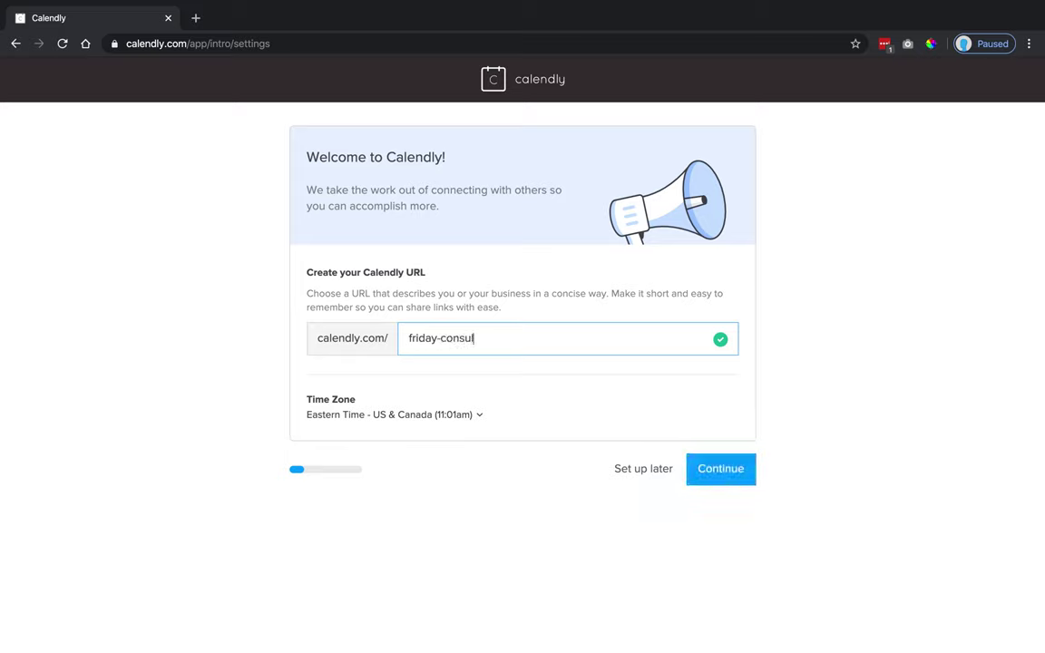
text(tation)
click(596, 390)
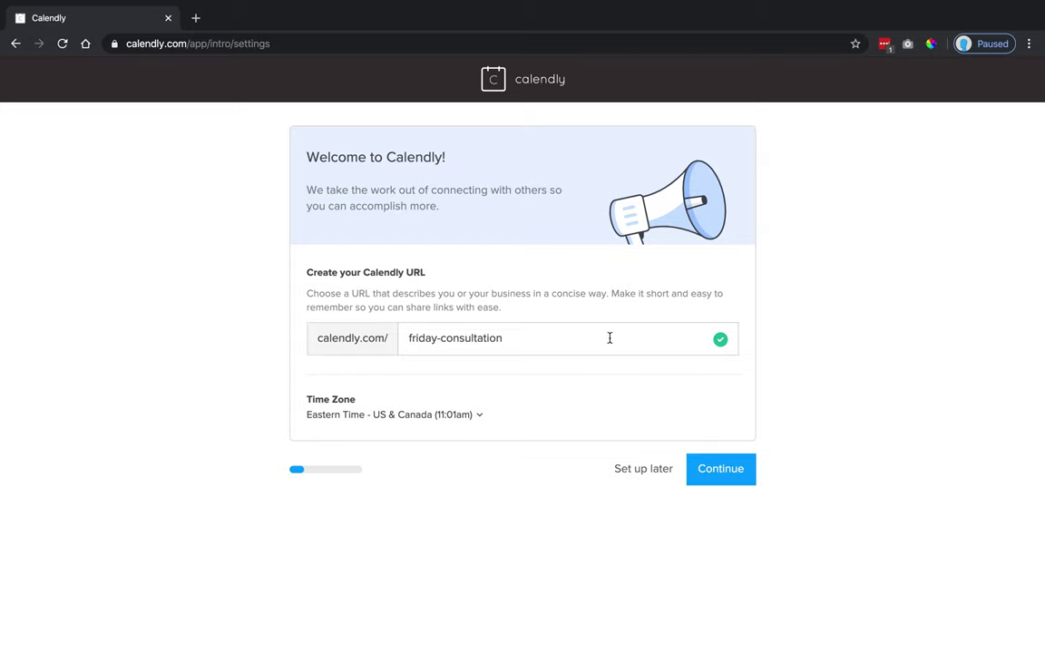
triple_click(442, 338)
double_click(439, 337)
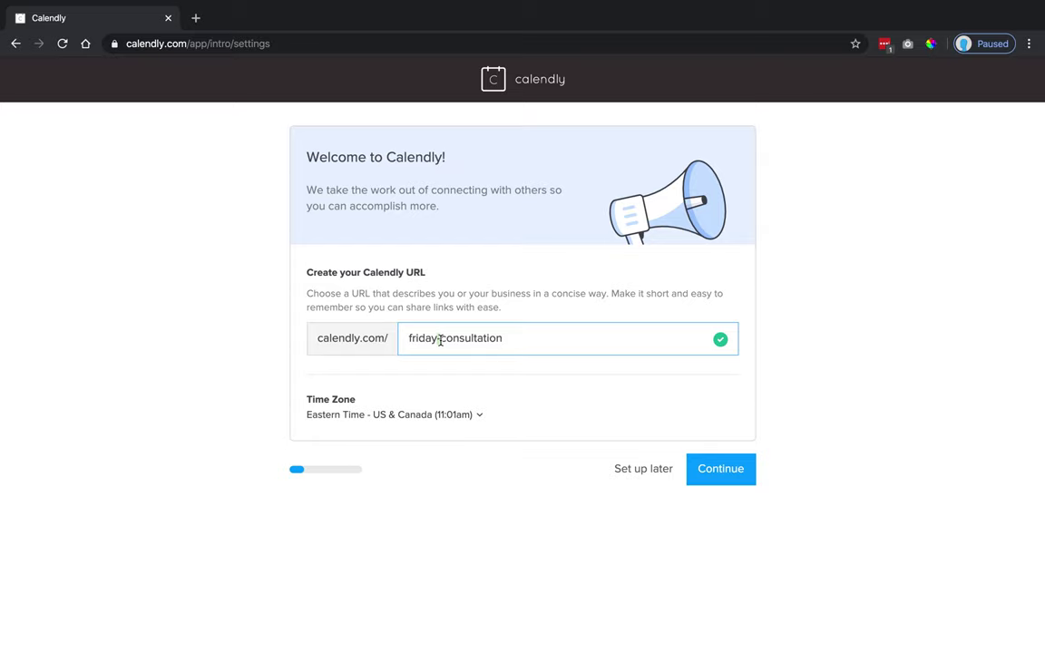
click(223, 45)
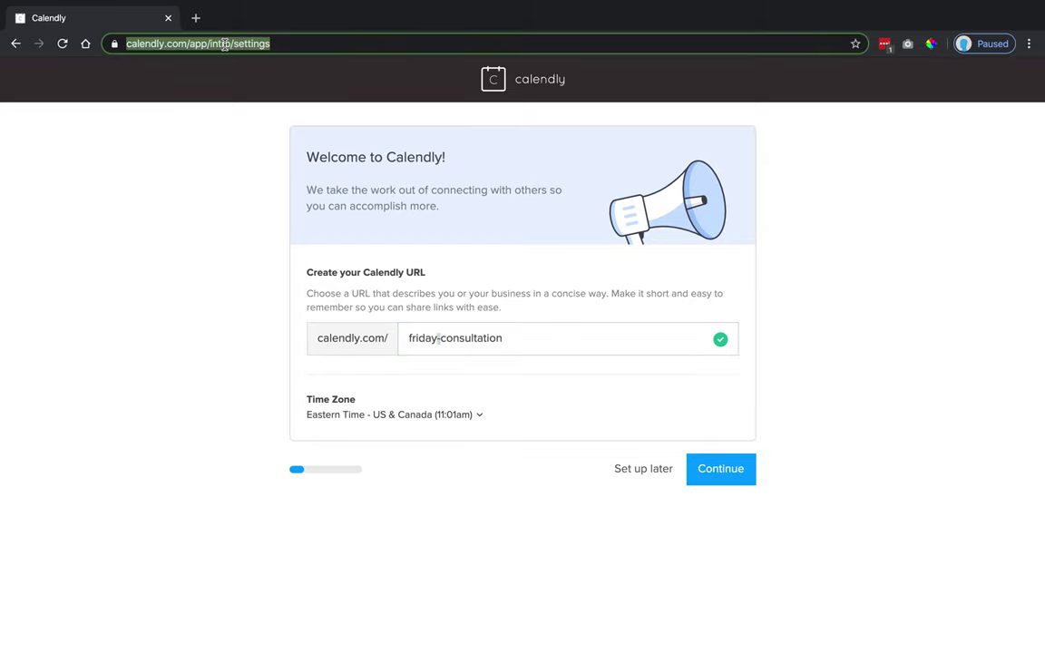
click(493, 249)
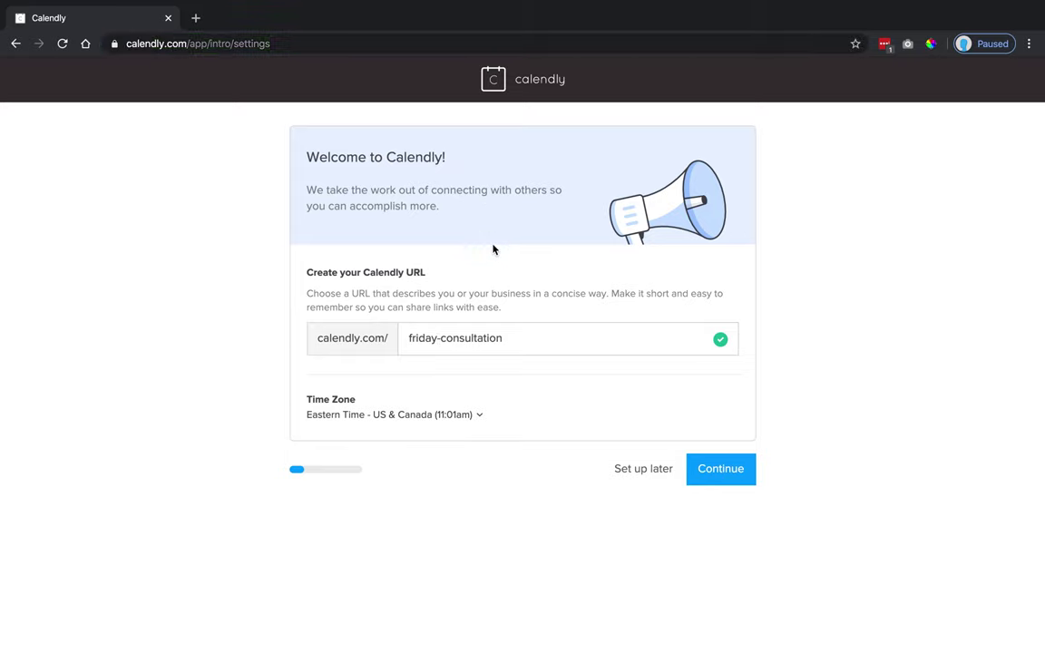
Step: Accept the URL and time zone, and keep the connected Google Calendar for both conflict checks and new events
click(729, 472)
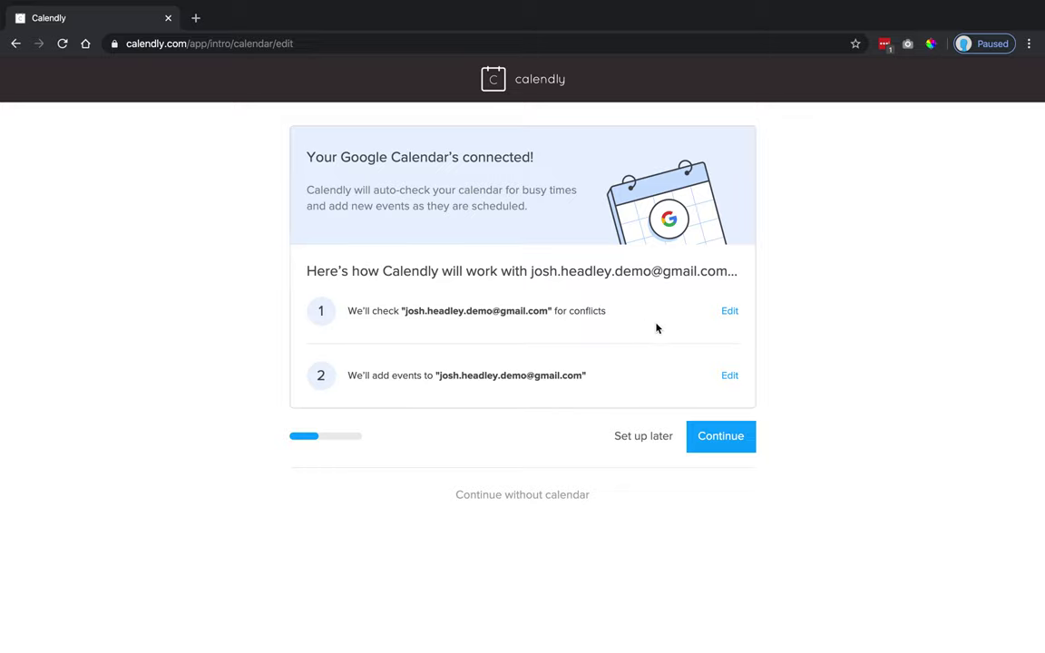
click(729, 311)
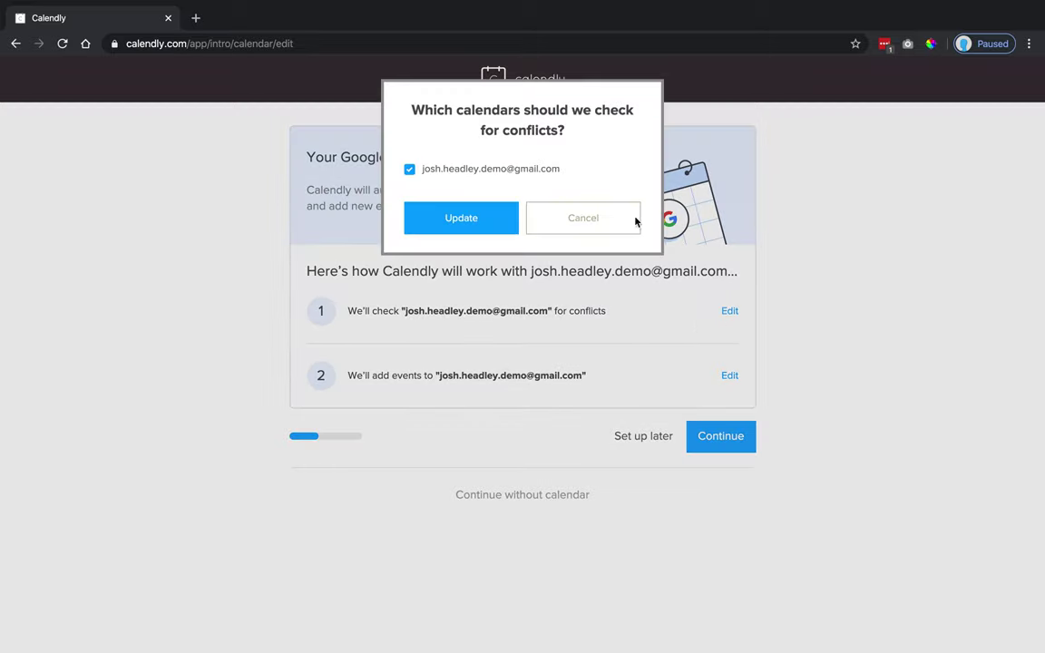
click(577, 215)
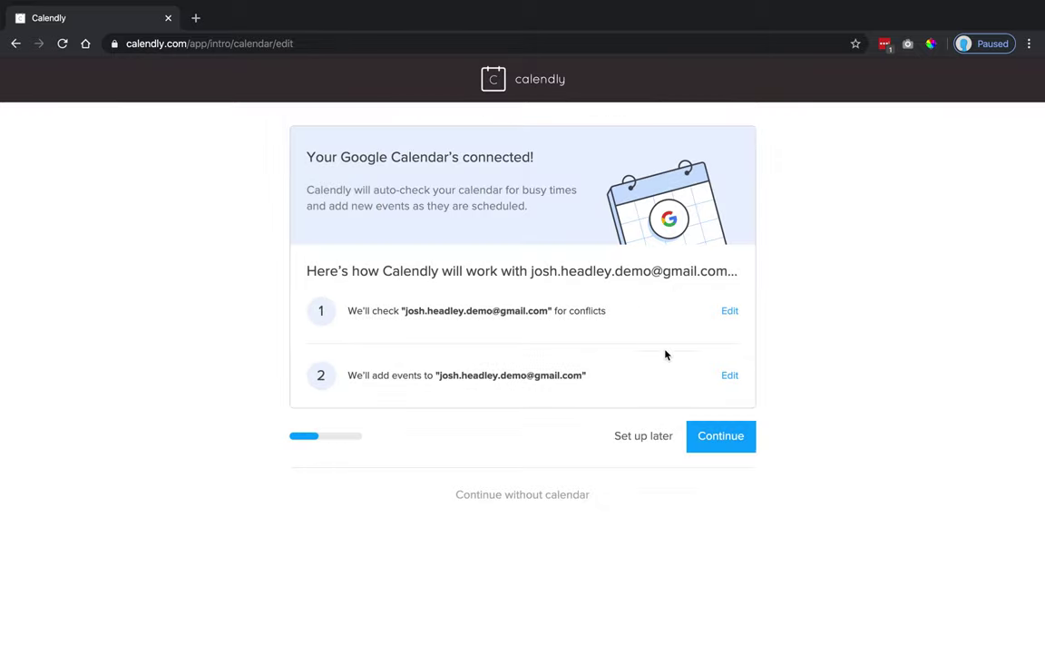
click(732, 381)
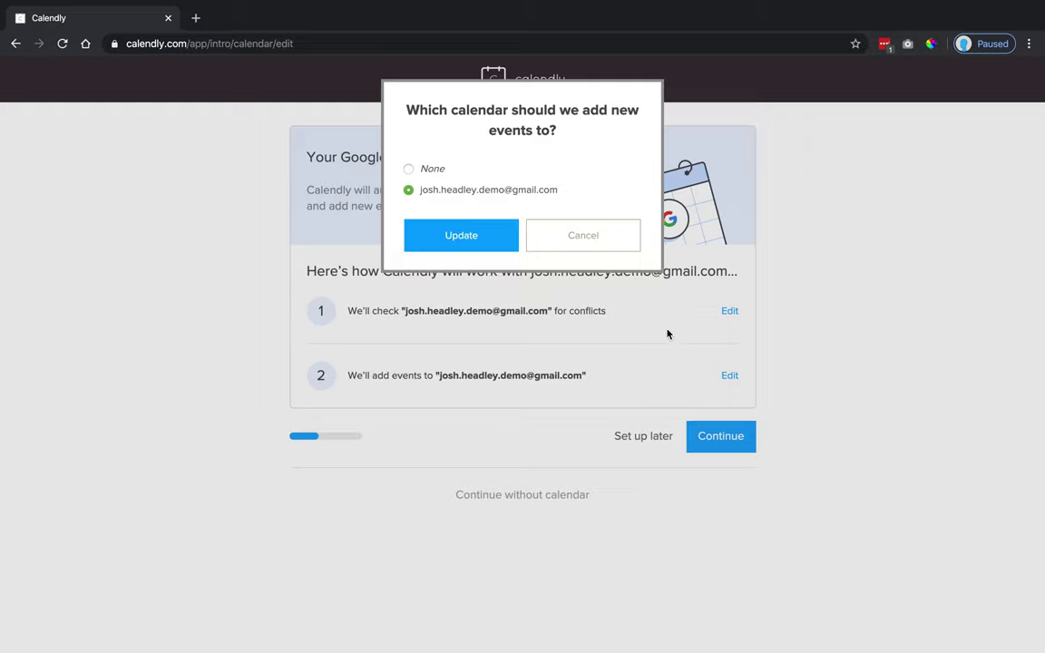
click(560, 236)
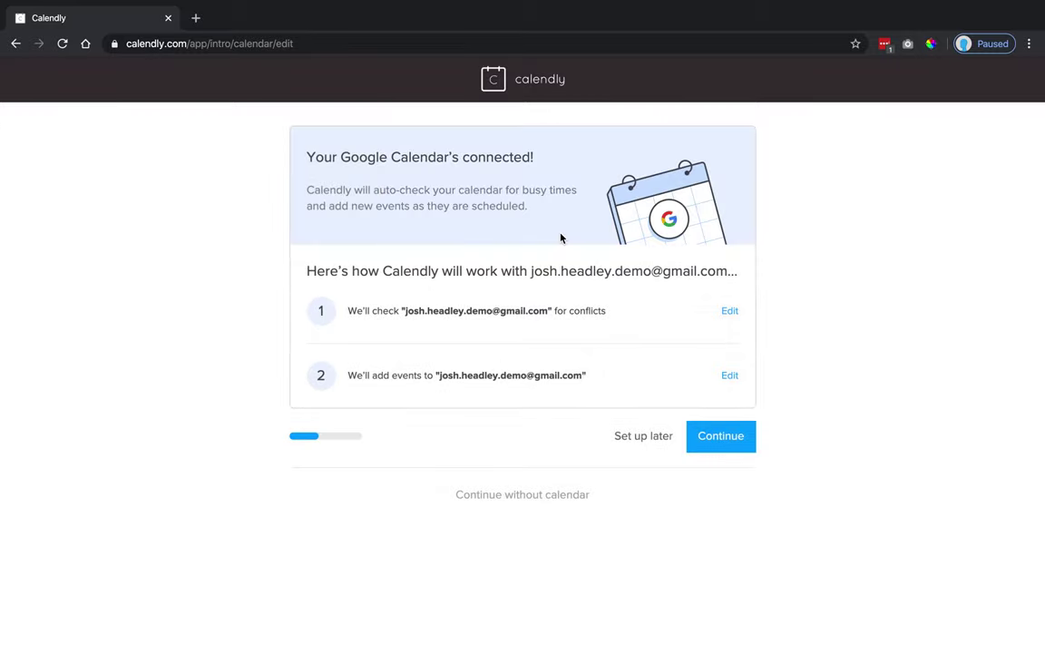
click(723, 443)
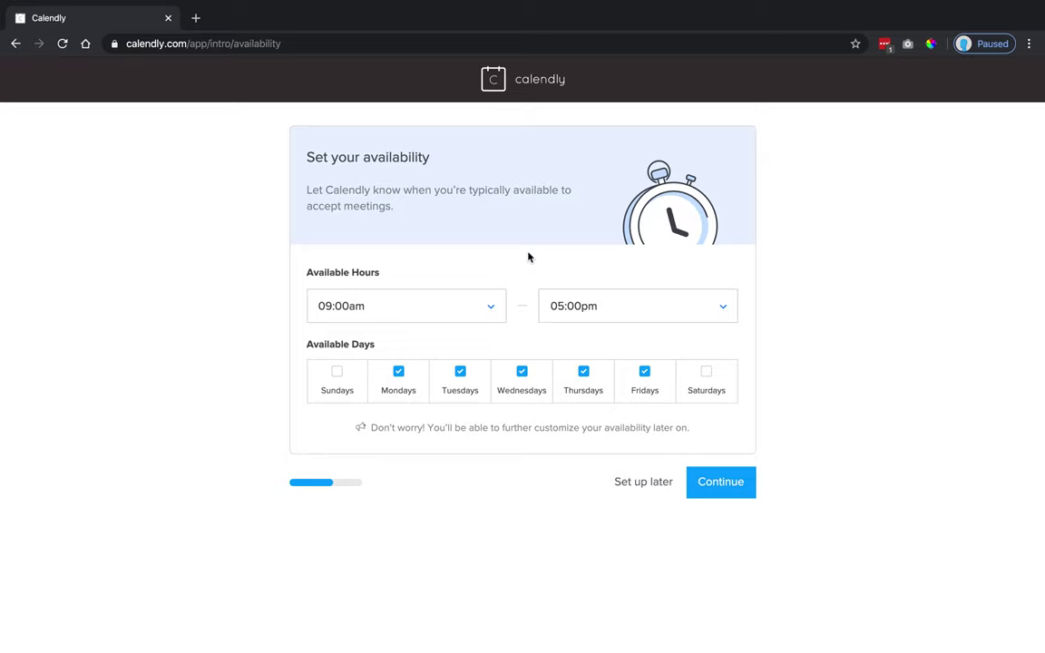
Step: Set the available hours from 10:00am to 03:00pm
click(493, 311)
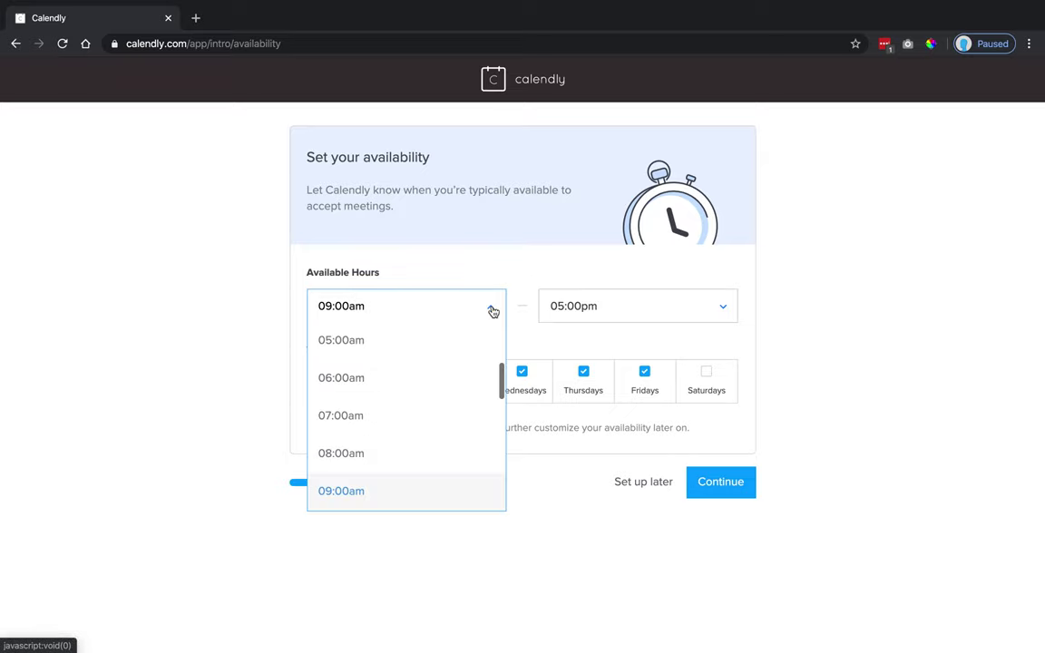
scroll(437, 381, down, 2)
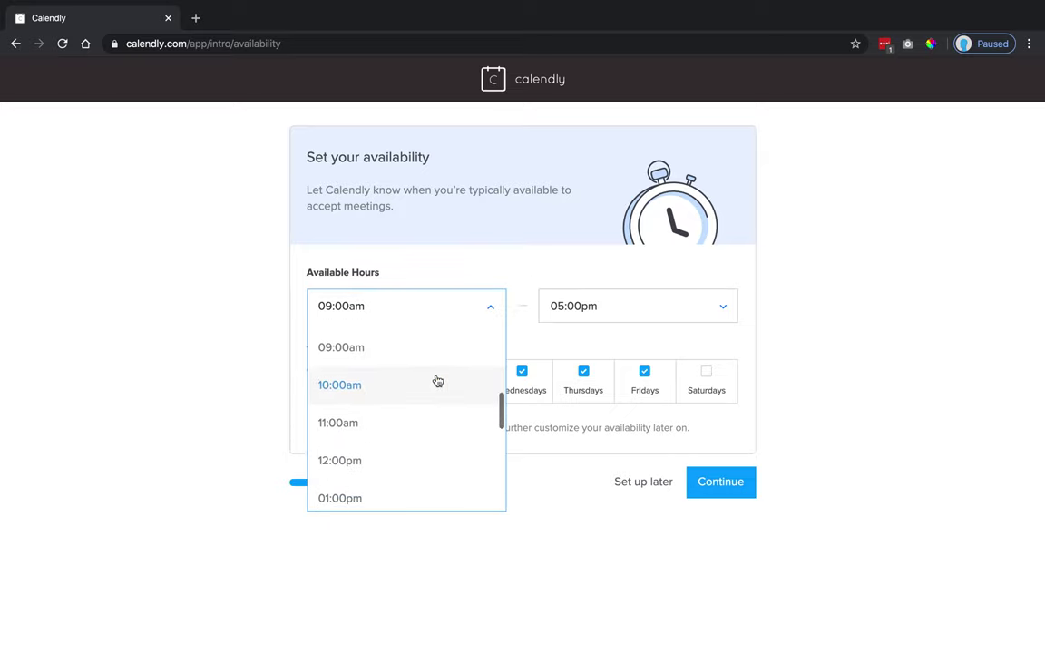
click(352, 386)
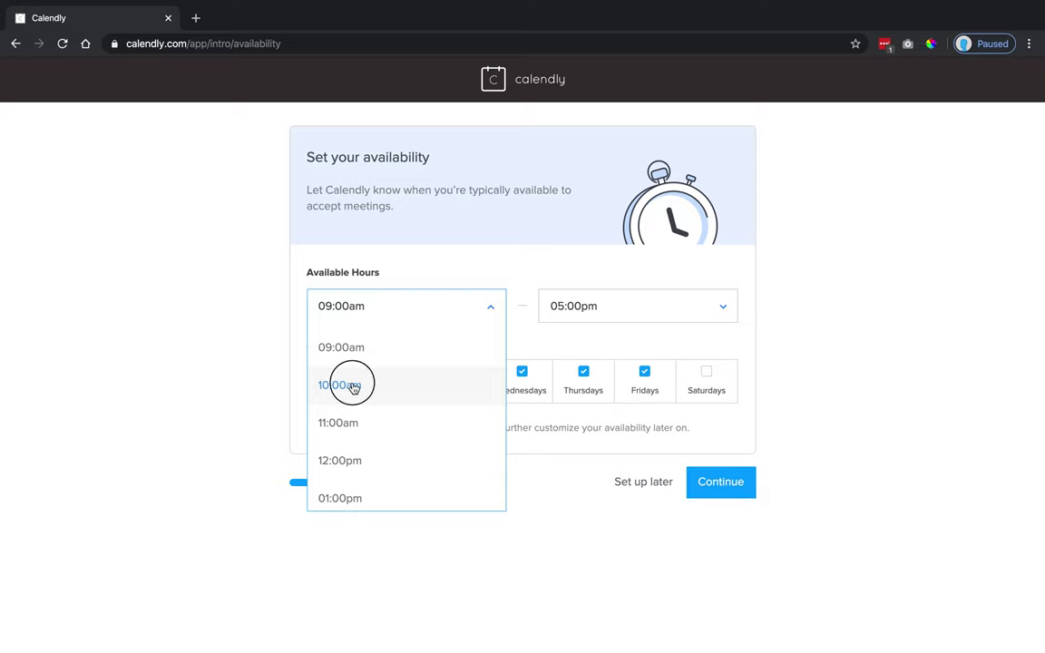
click(595, 308)
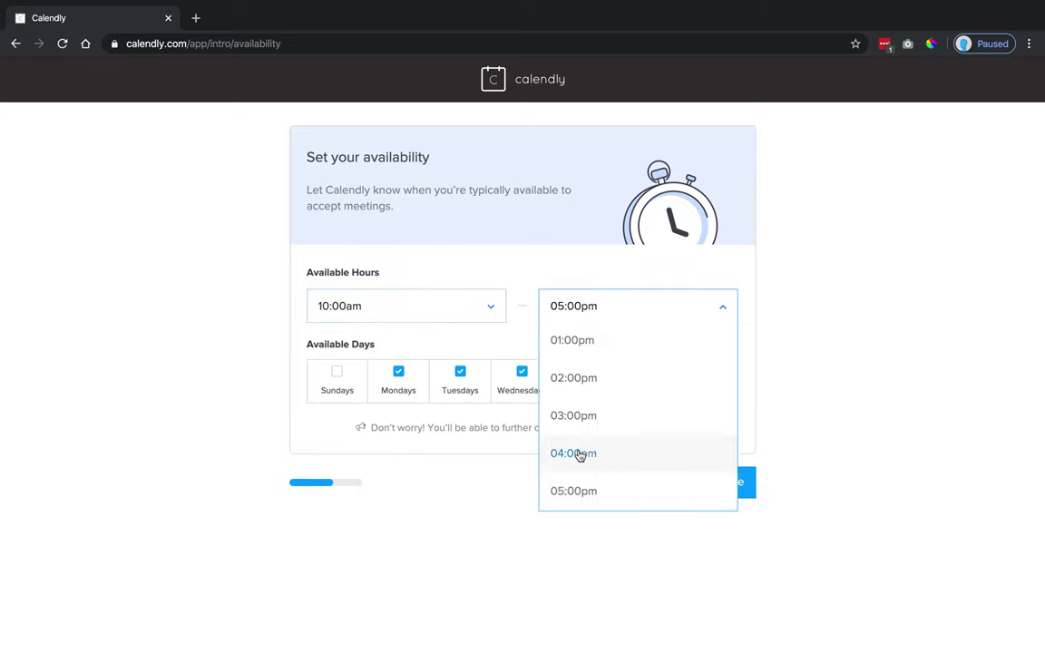
click(580, 419)
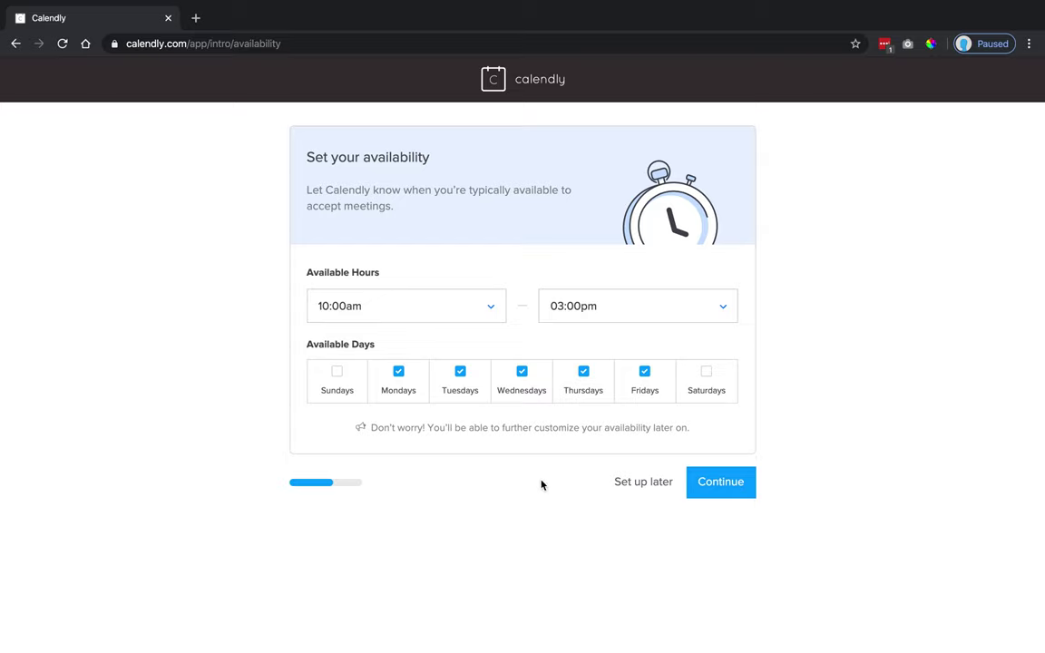
Step: Remove Mondays through Thursdays from the available days, leaving only Fridays, and continue to the role question
click(399, 372)
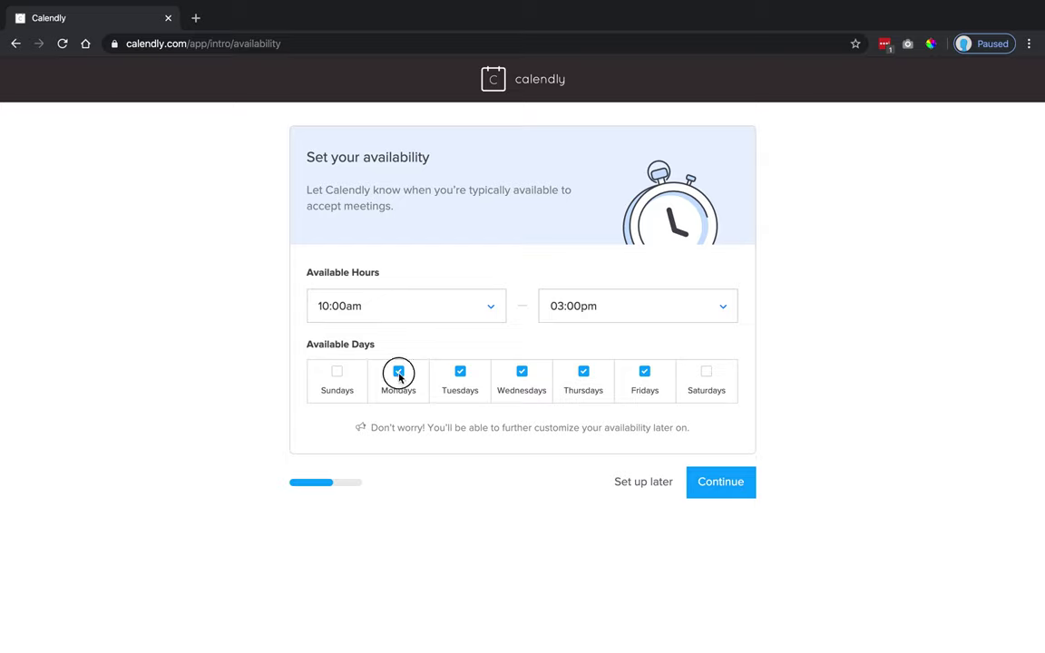
click(459, 372)
click(520, 372)
click(583, 372)
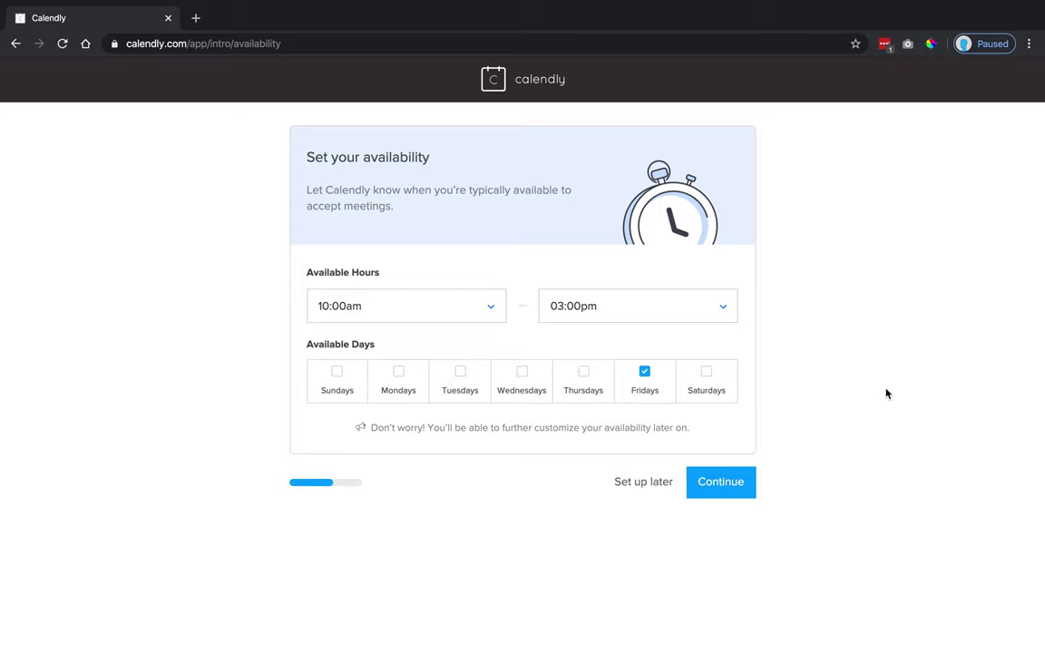
click(715, 490)
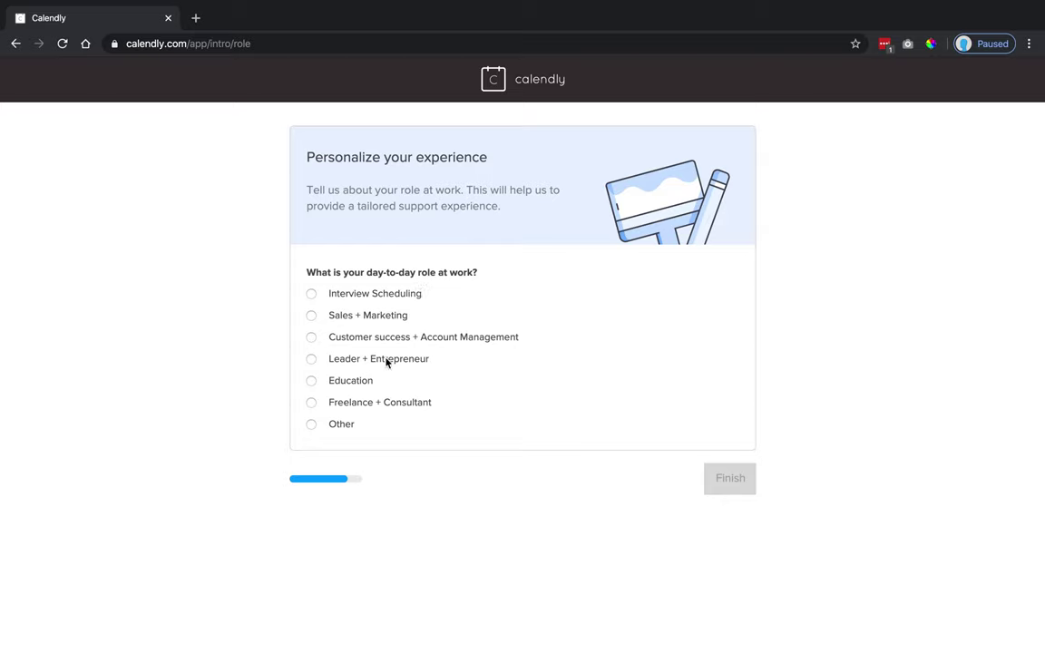
Step: Choose Other as the day-to-day work role to finish the setup, and close the Getting Started Guide
click(341, 426)
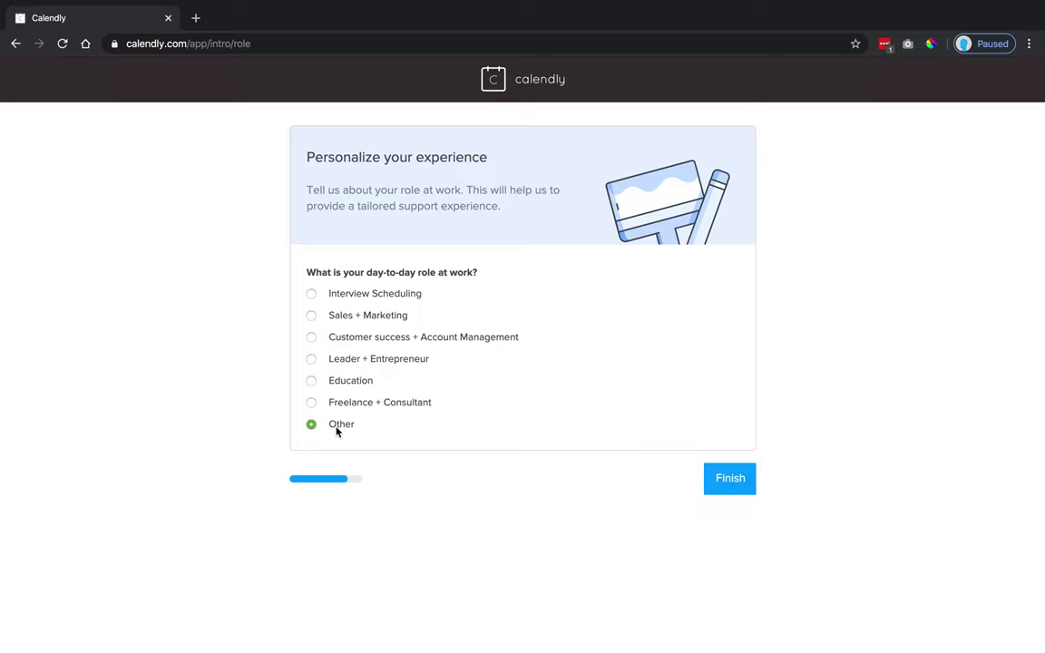
click(730, 479)
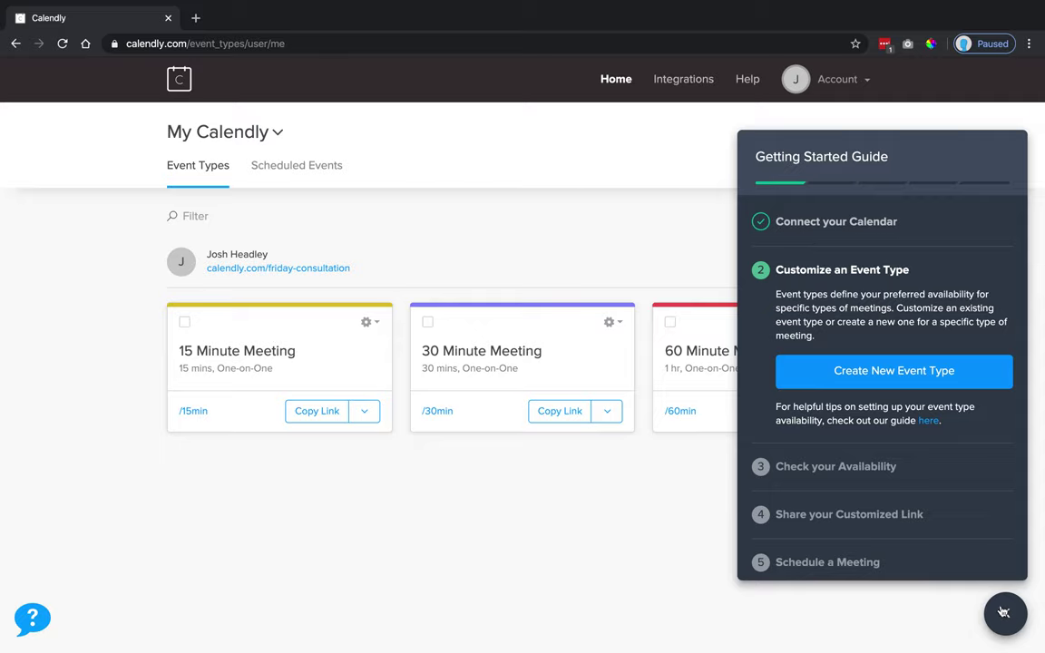
key(Escape)
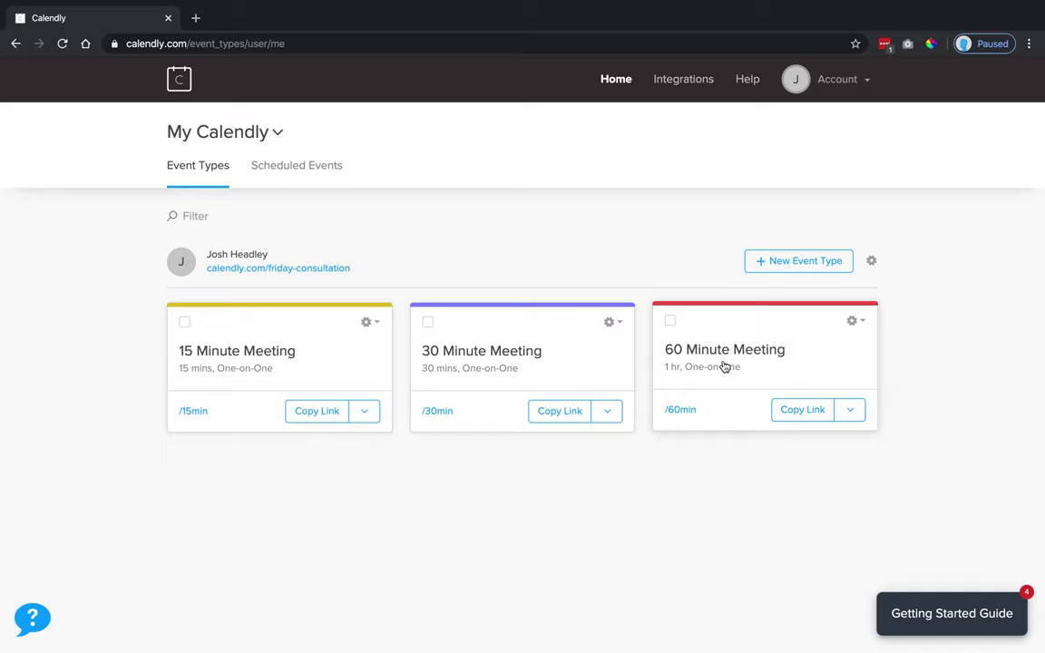
Step: Start creating a new One-on-One event type
click(803, 265)
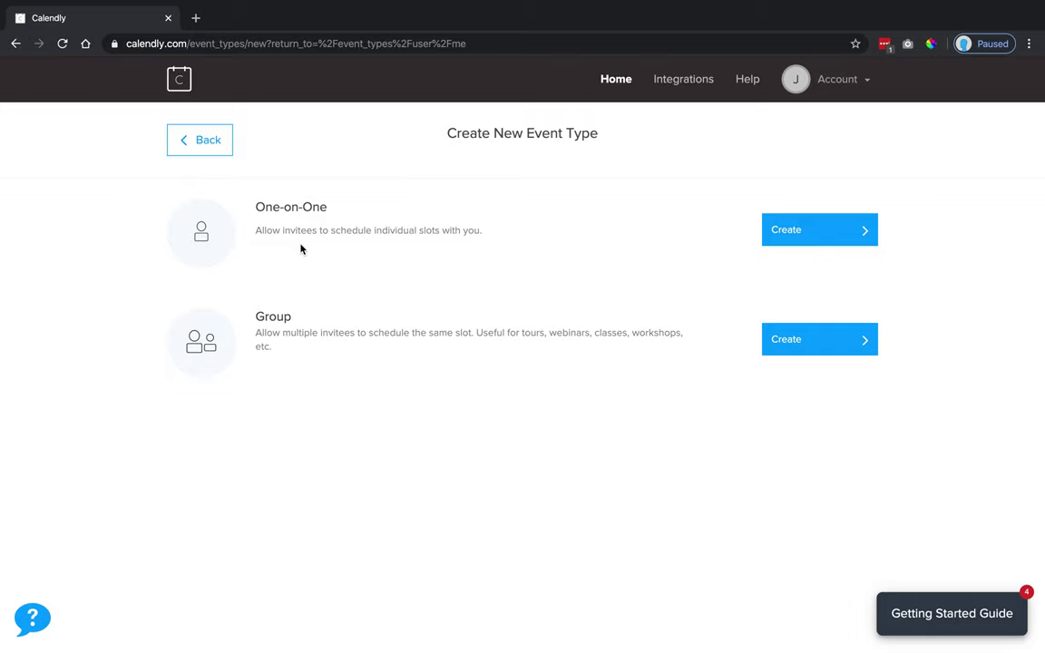
triple_click(270, 206)
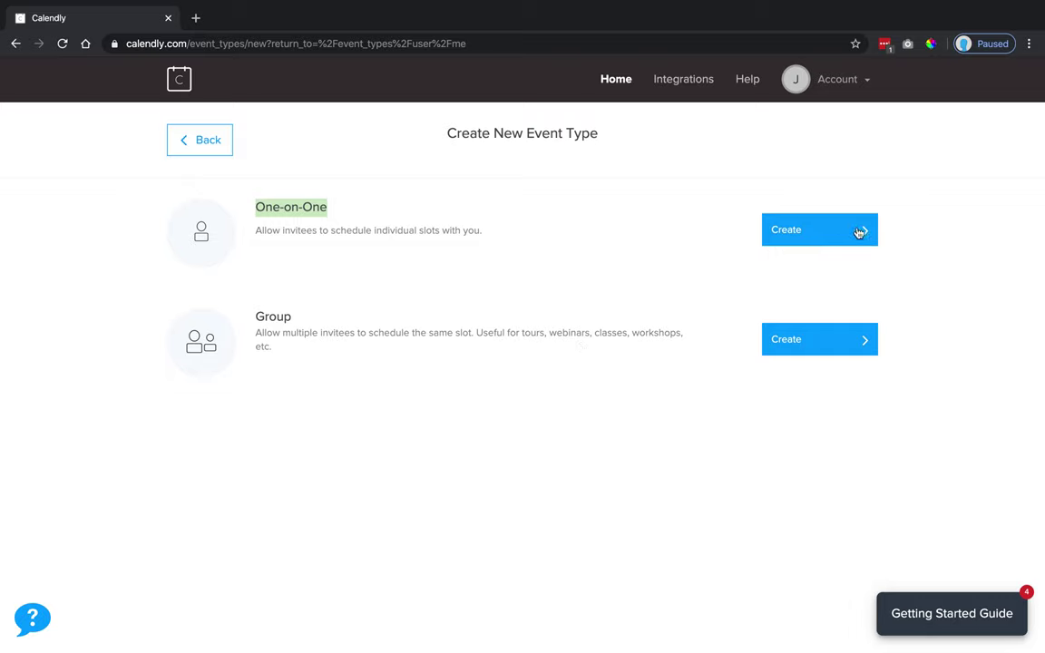
click(791, 230)
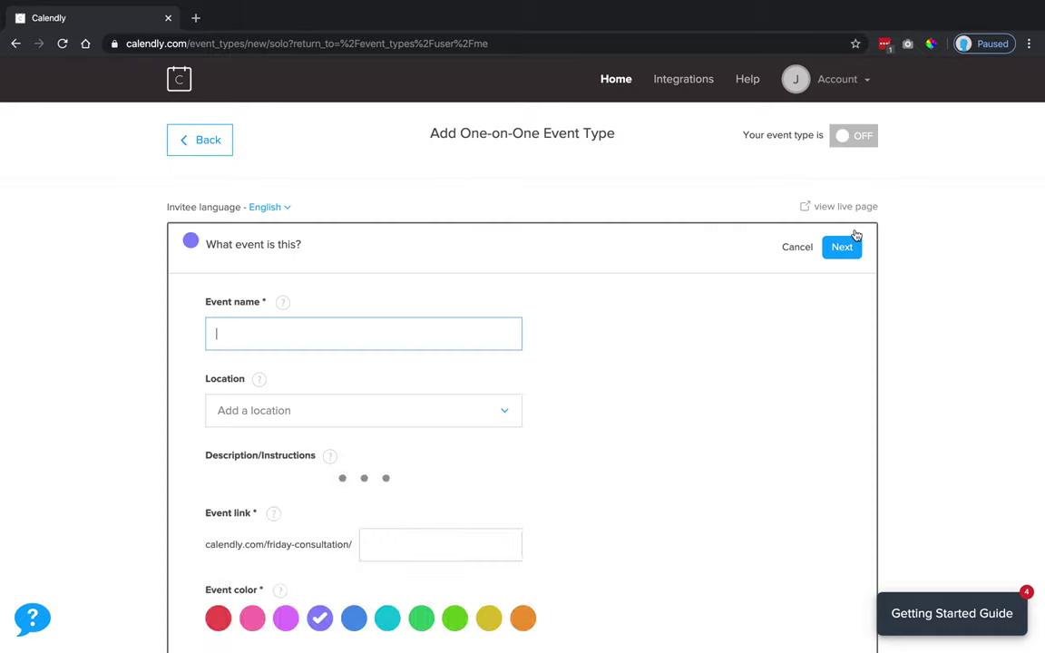
Step: Name the event one-on-one
click(336, 335)
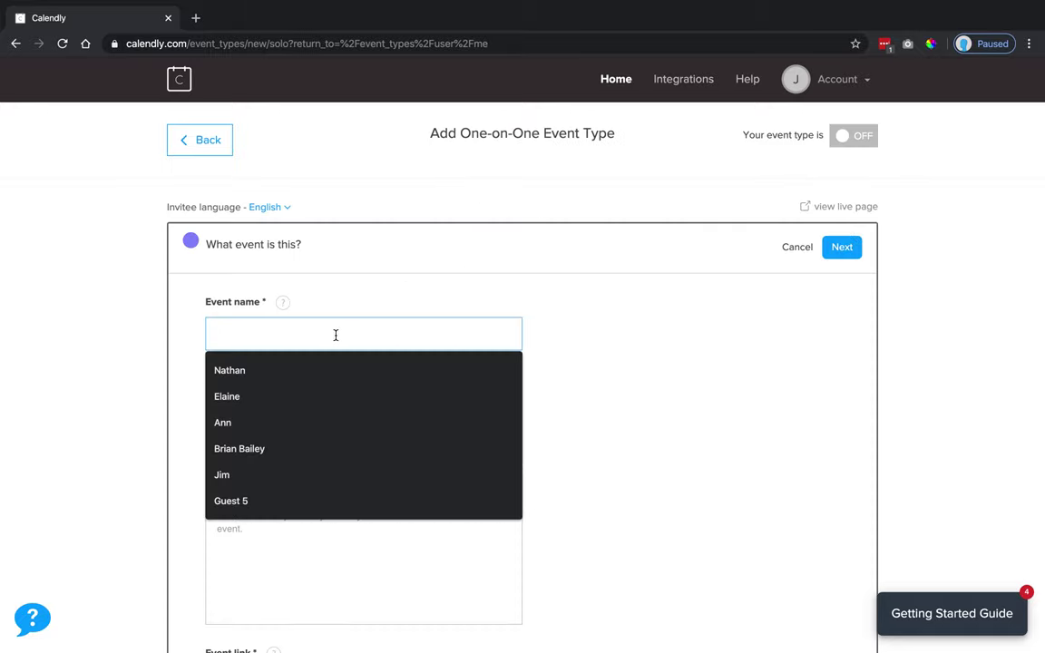
click(379, 262)
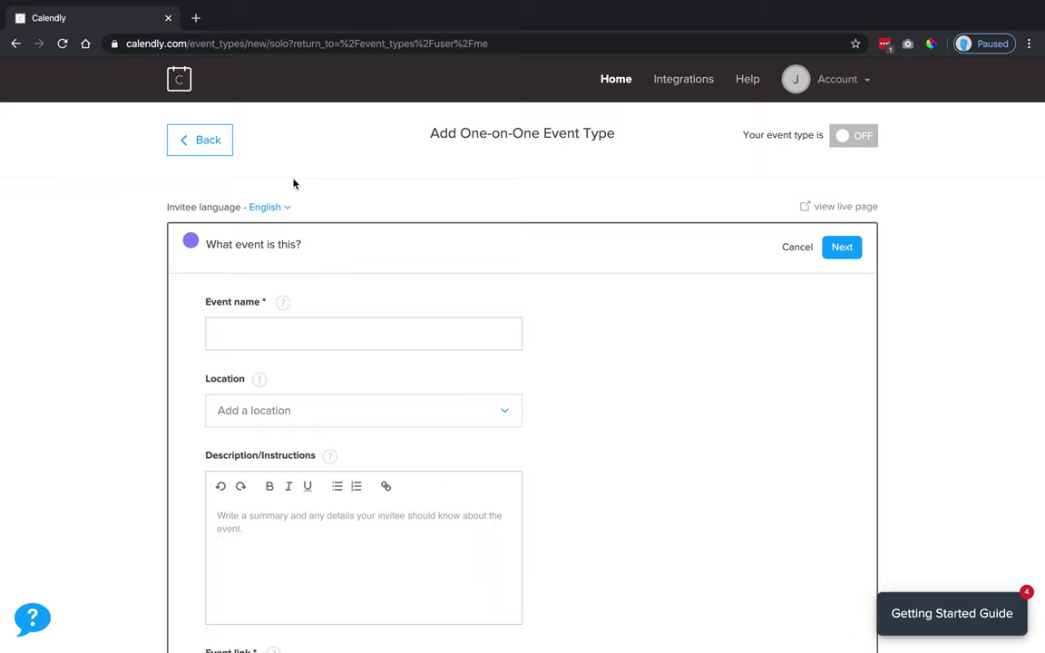
click(278, 332)
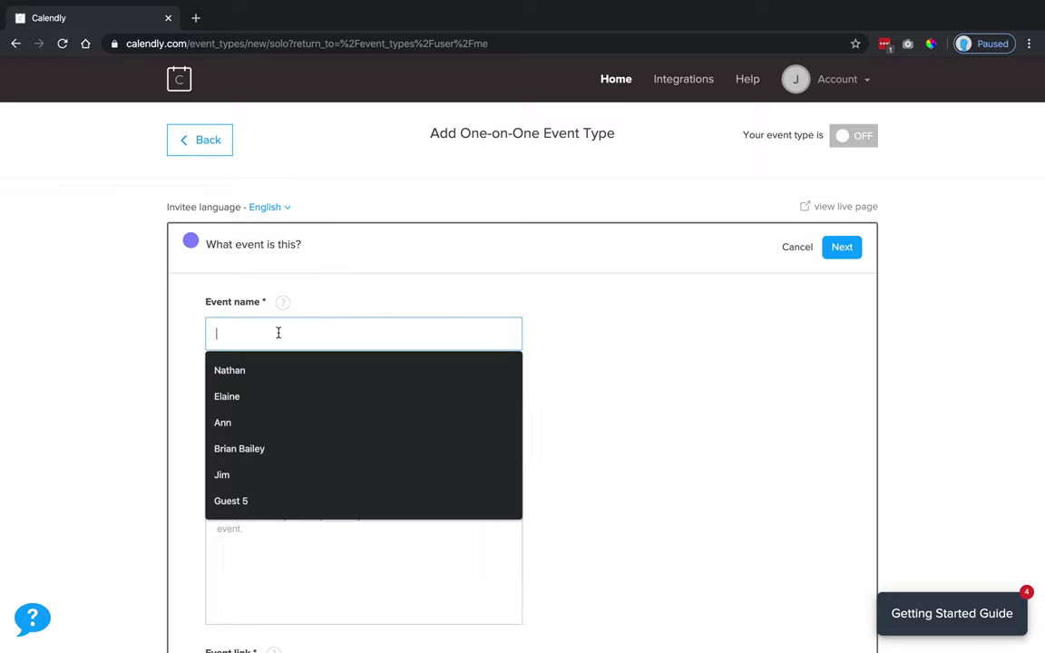
click(355, 303)
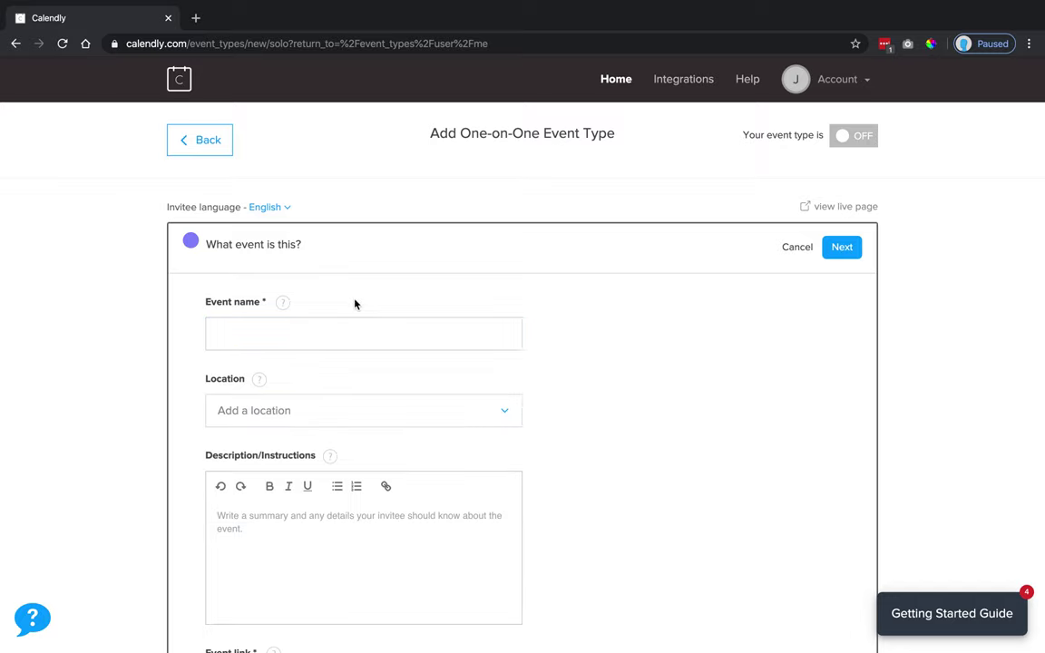
click(337, 335)
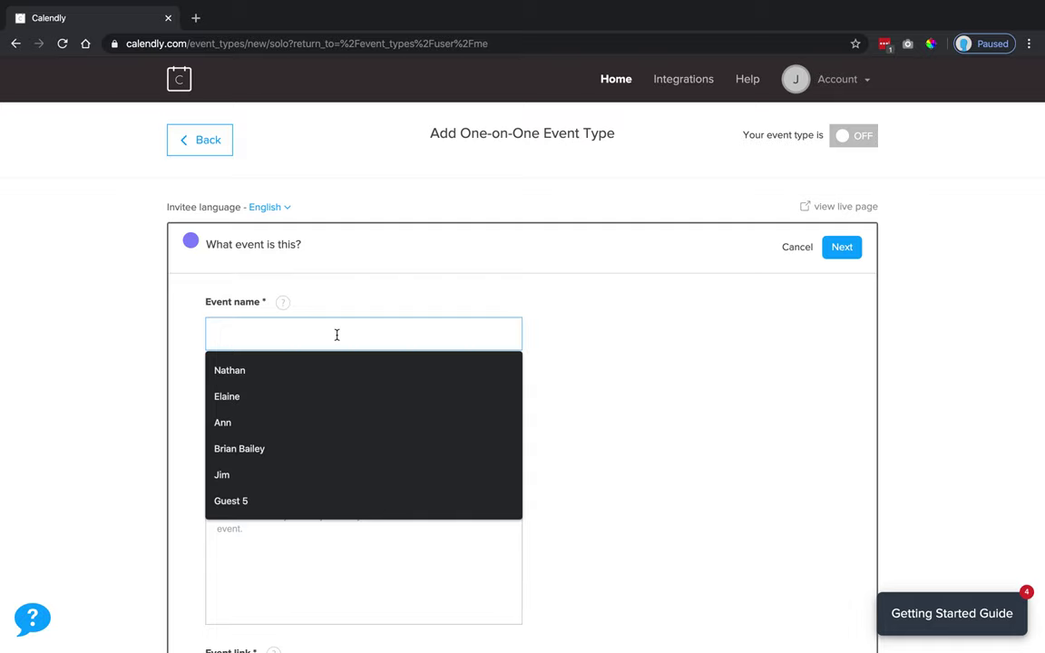
text(one)
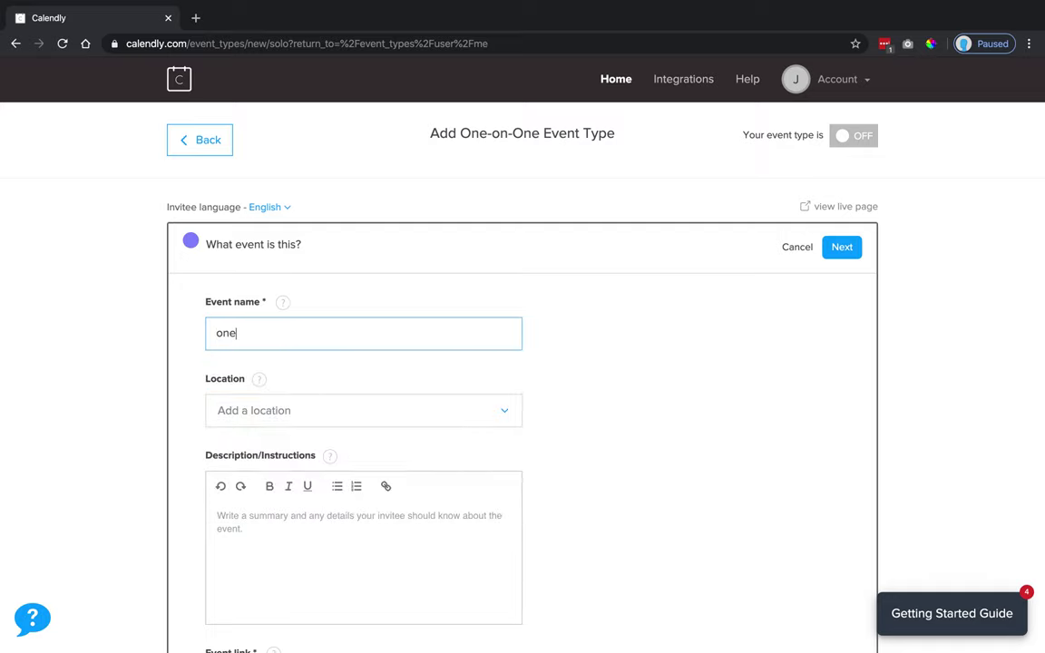
text(-on-one)
Step: Set the event location to a phone call in which the host calls the invitee
click(325, 411)
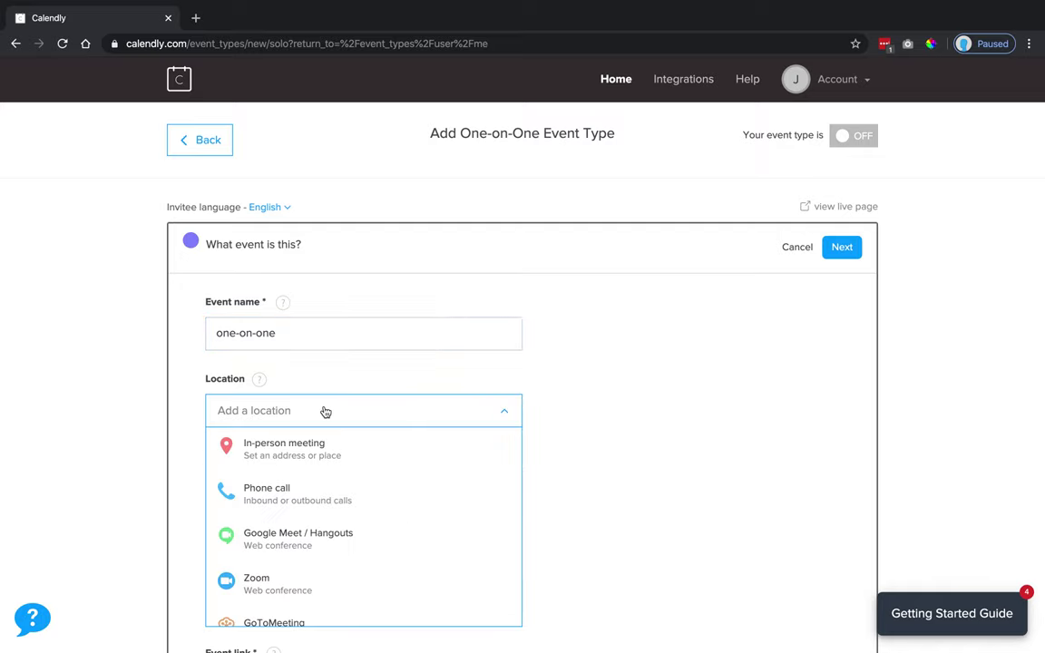
click(302, 496)
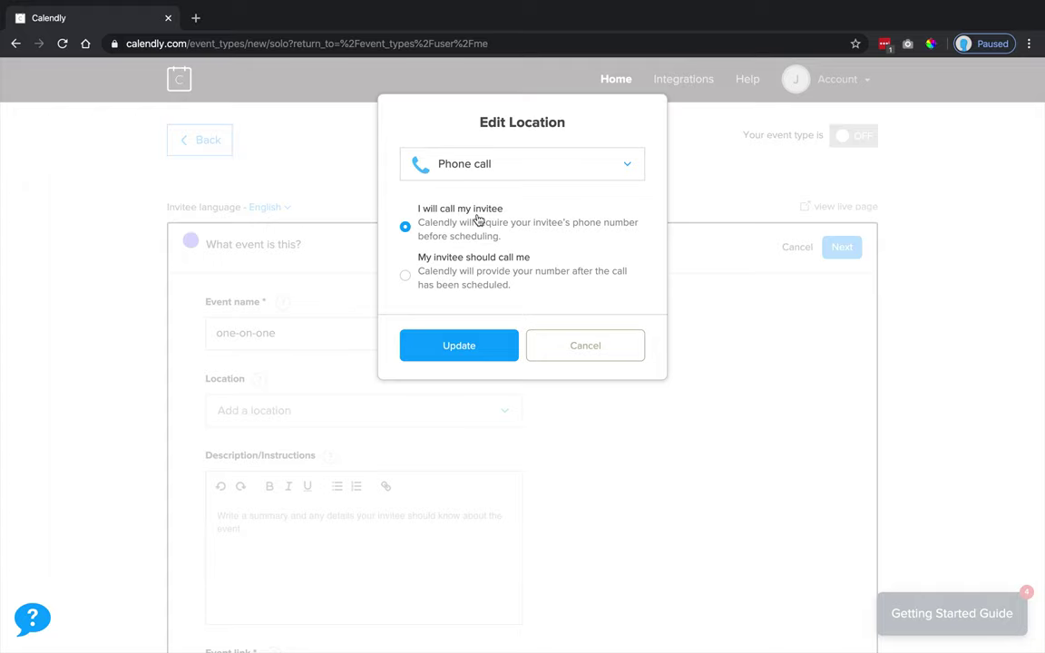
click(449, 347)
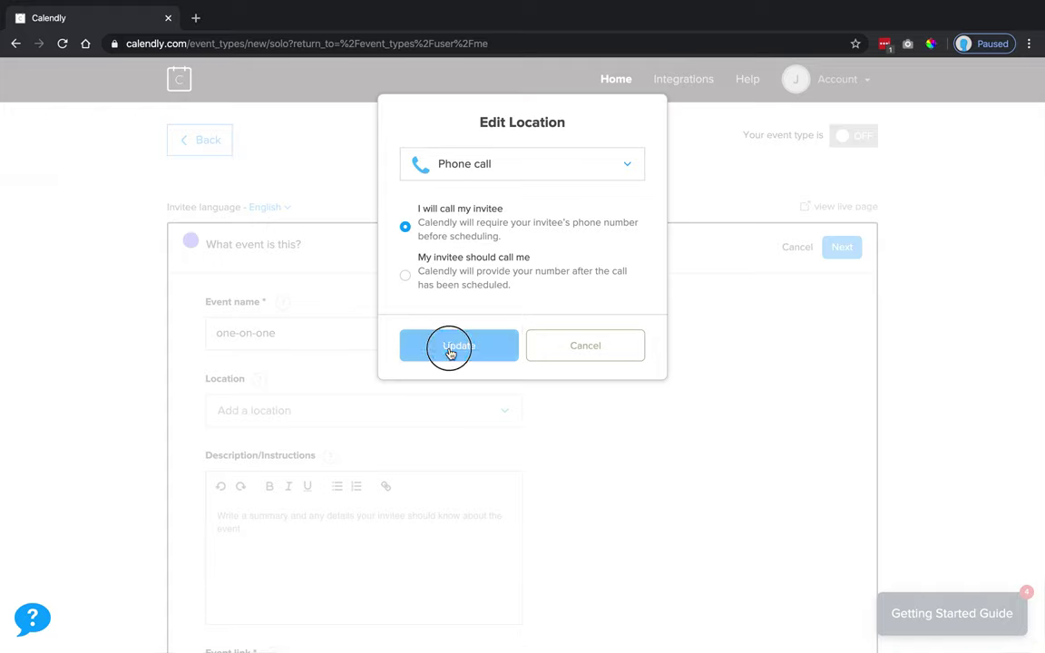
Step: Enter the description "This is a phone call about loan applications only. If you want to schedule a call for anything else please email me."
scroll(631, 346, down, 5)
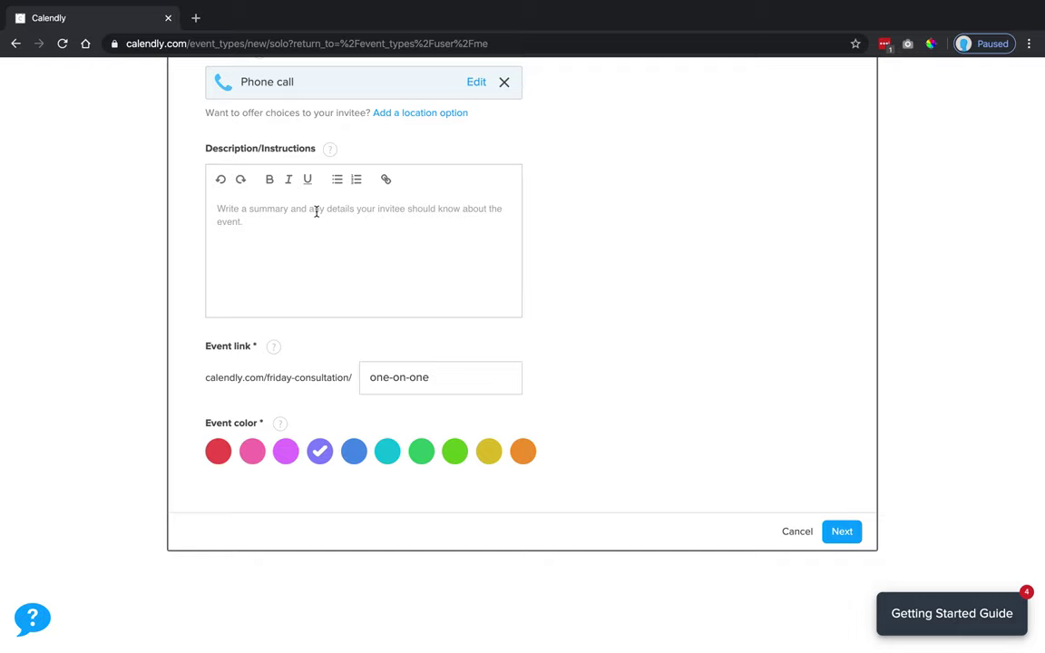
text(This is a )
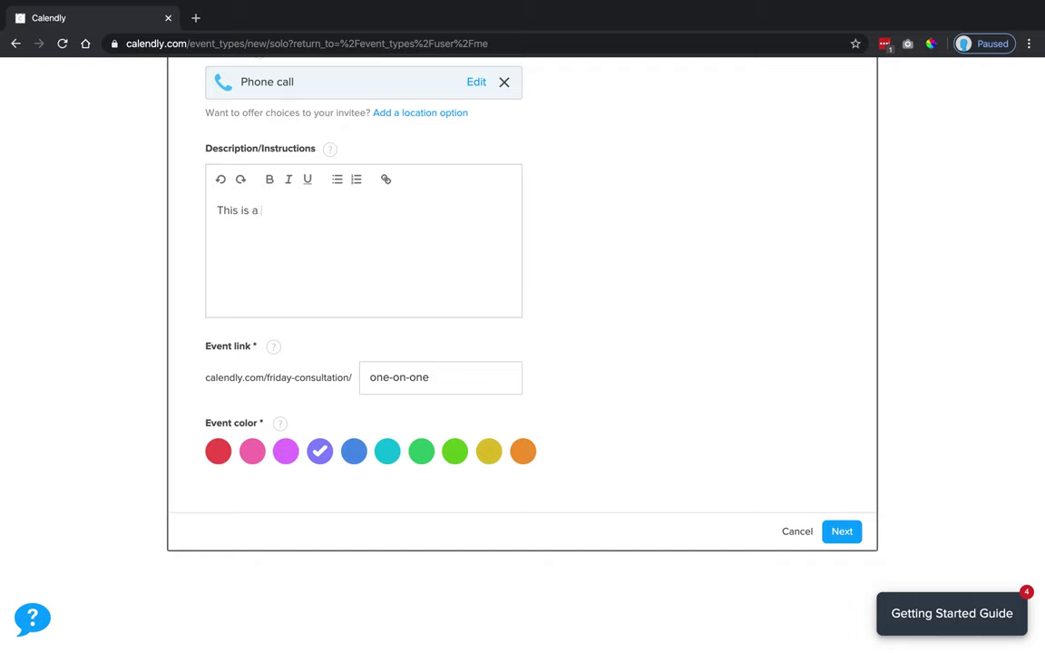
text(phone call about loan ap)
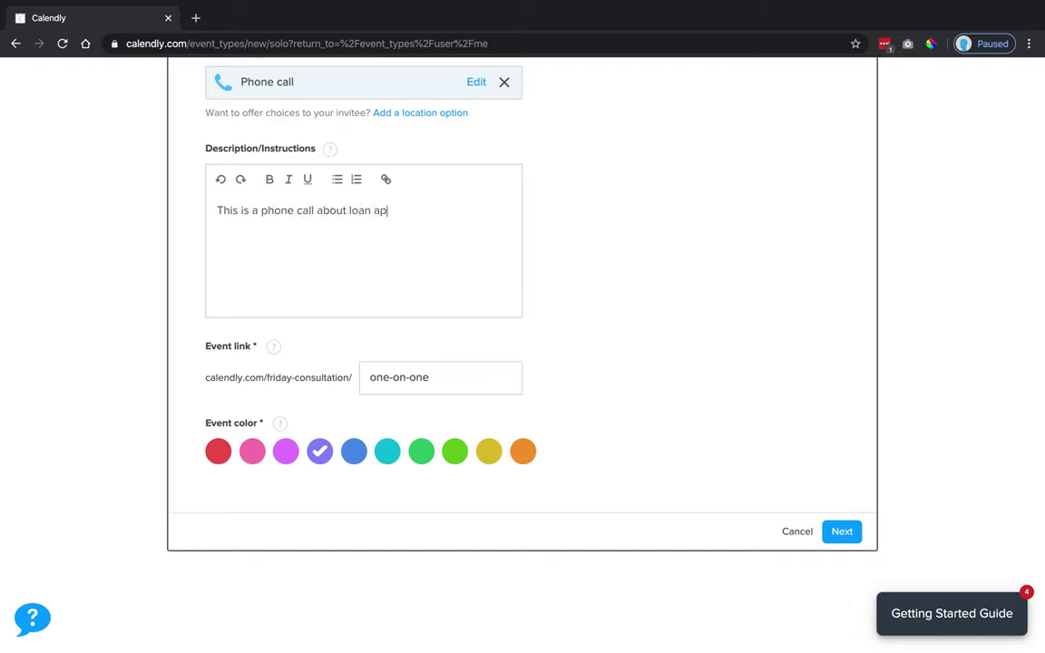
text(plications only.  If)
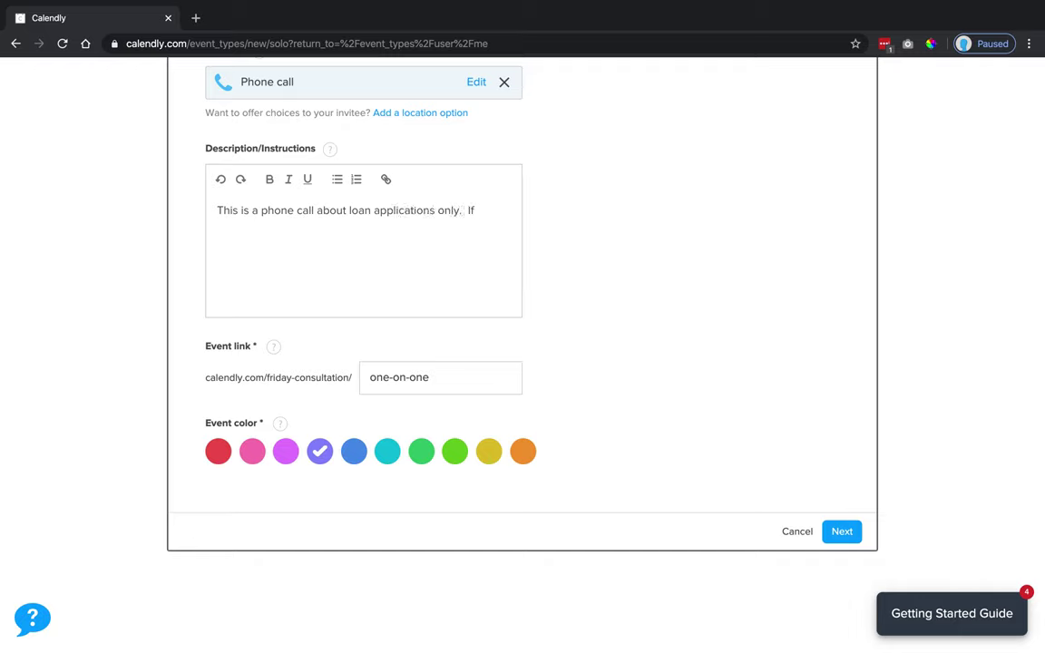
text( you want to)
text(schedule a call for)
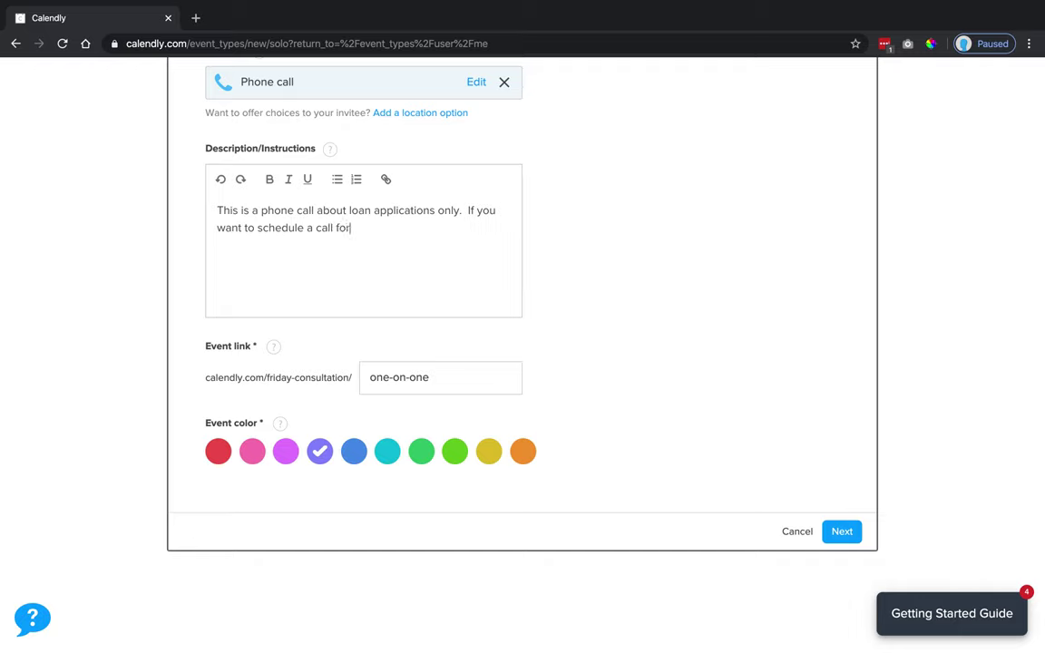
text( anything else please email me.)
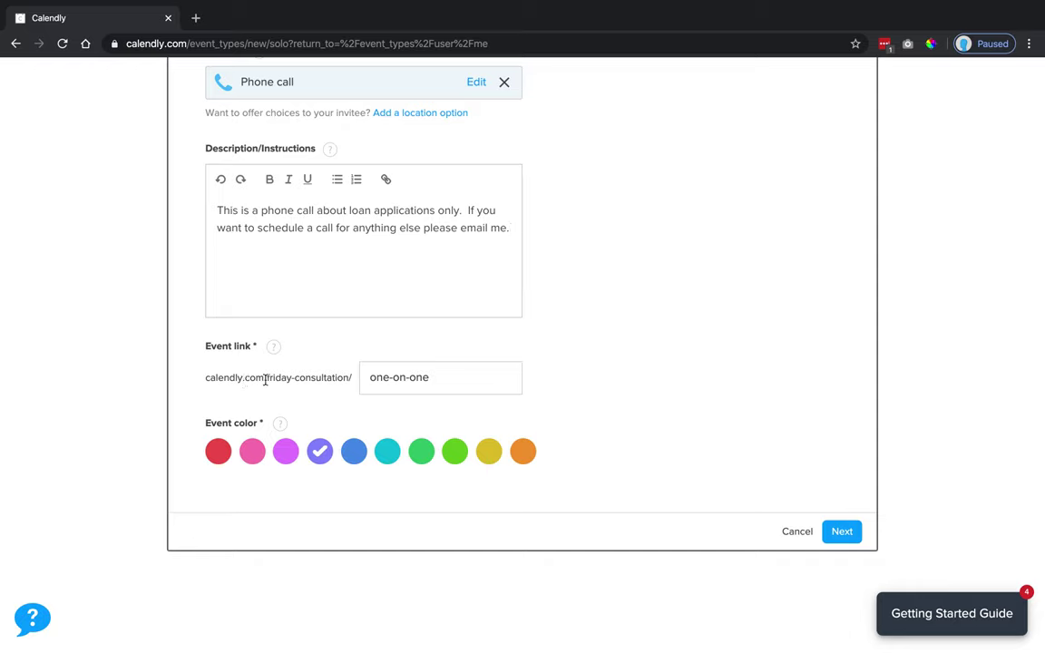
Step: Keep one-on-one as the event link ending, change the event color to blue, and continue to the booking settings
drag(271, 378, 352, 378)
triple_click(435, 379)
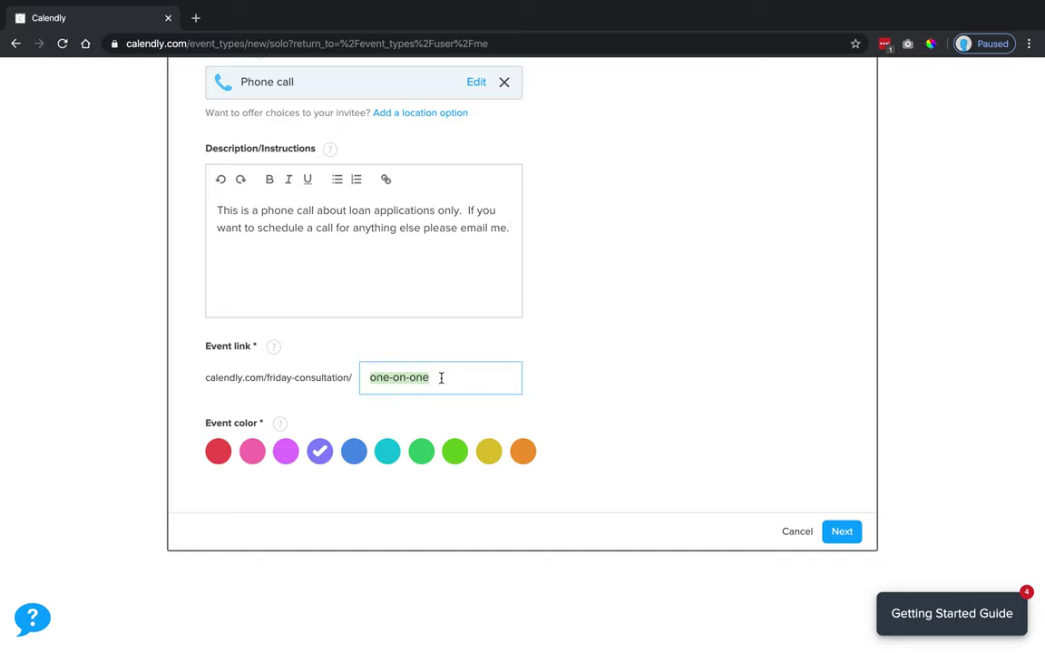
click(647, 360)
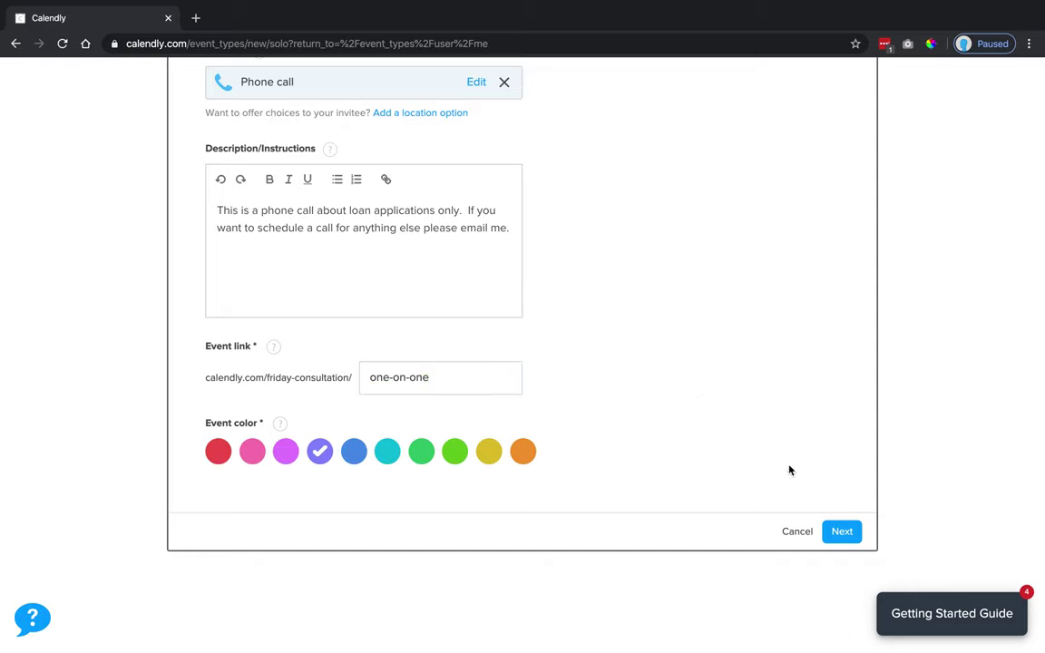
click(355, 453)
scroll(728, 322, up, 5)
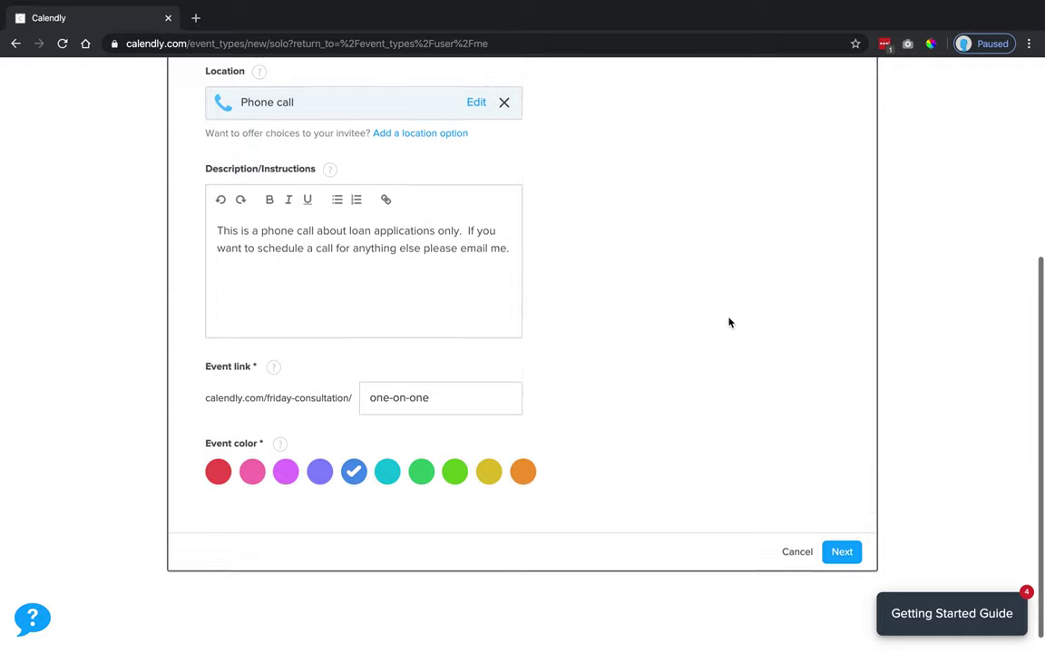
scroll(728, 322, down, 3)
scroll(729, 322, down, 1)
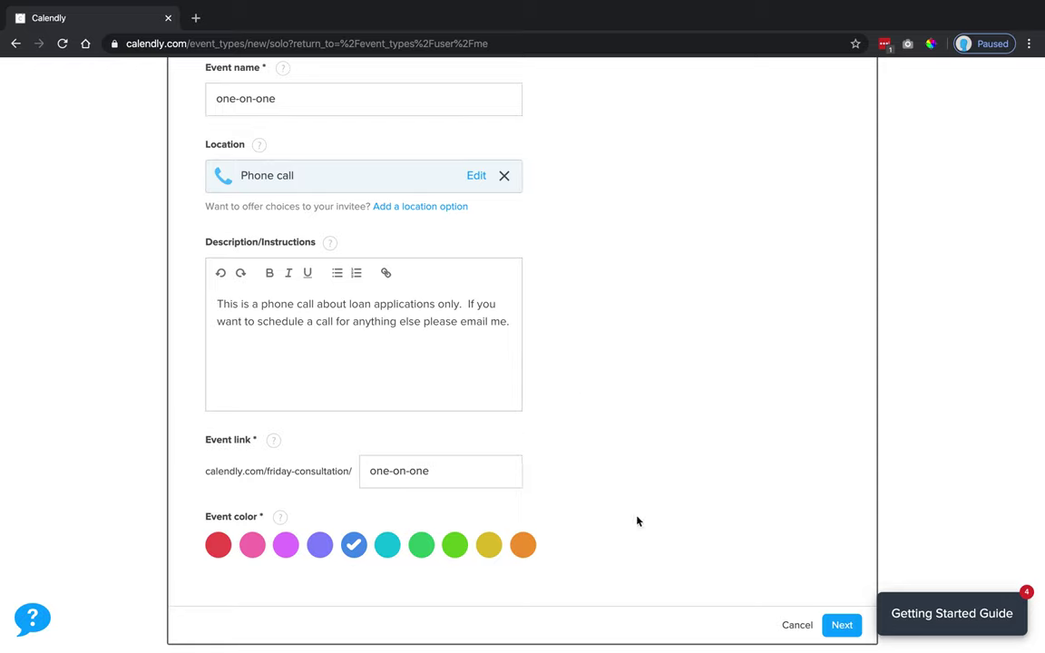
click(842, 626)
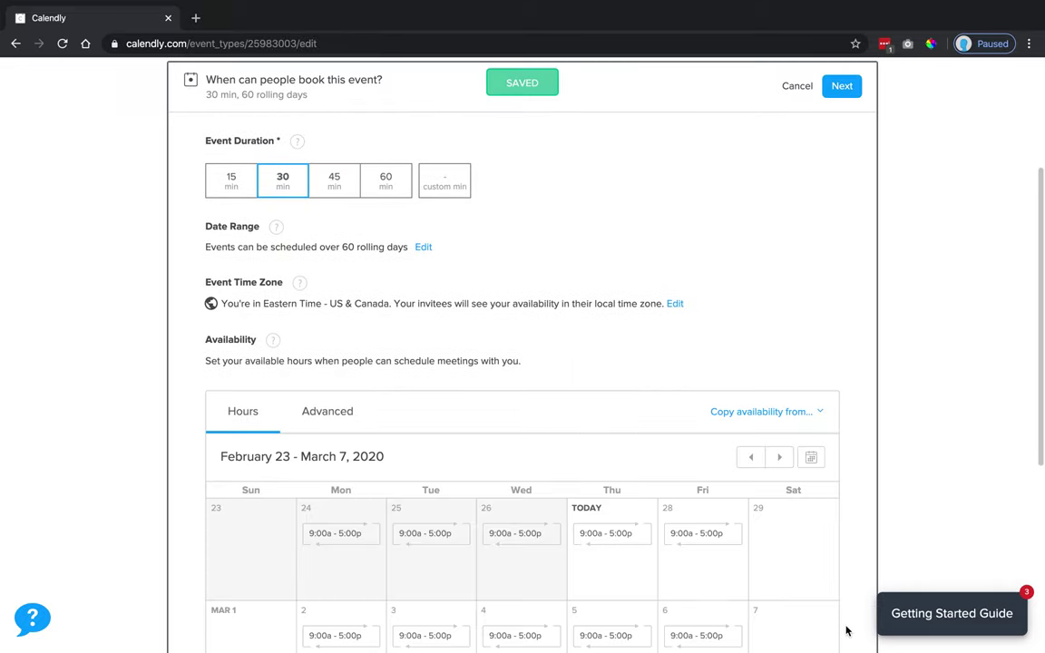
Step: Set the event duration to 45 minutes
scroll(631, 317, up, 3)
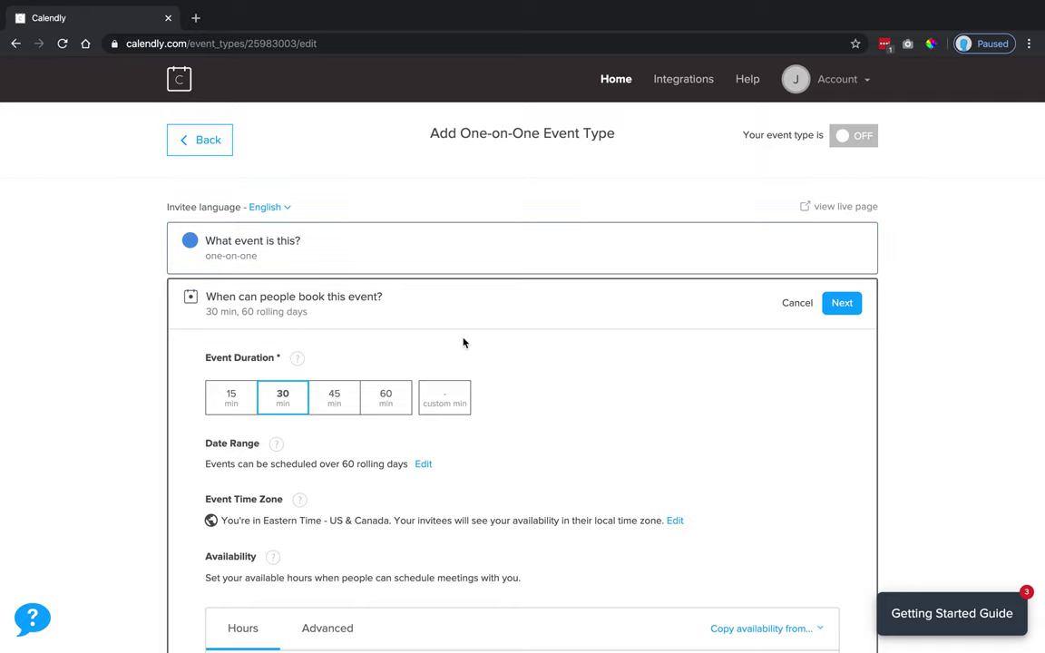
scroll(463, 342, down, 1)
click(333, 318)
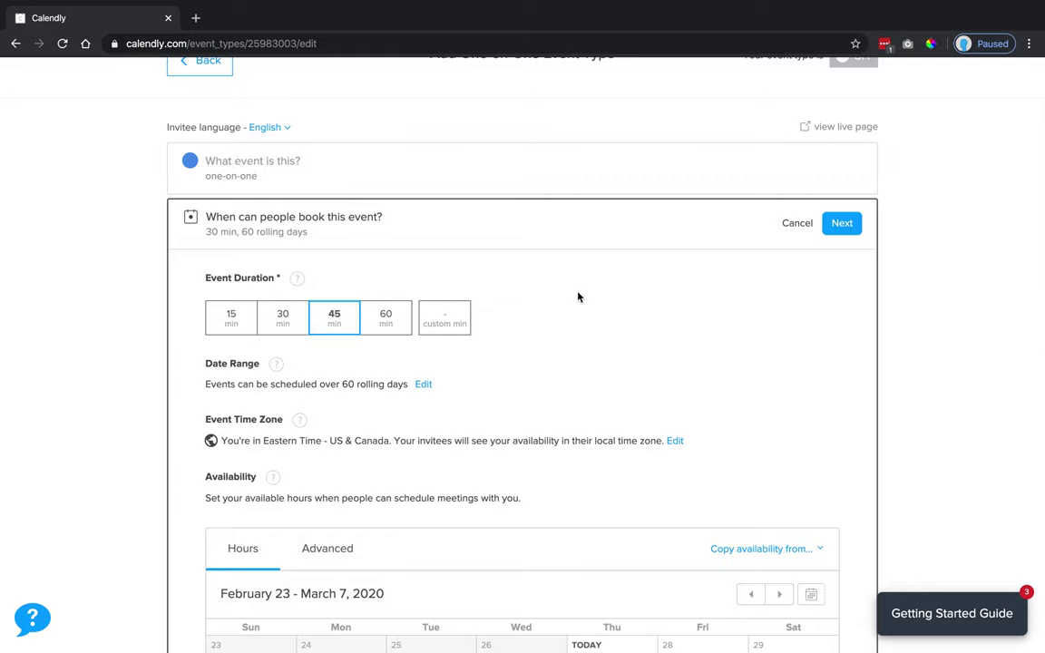
scroll(578, 297, down, 2)
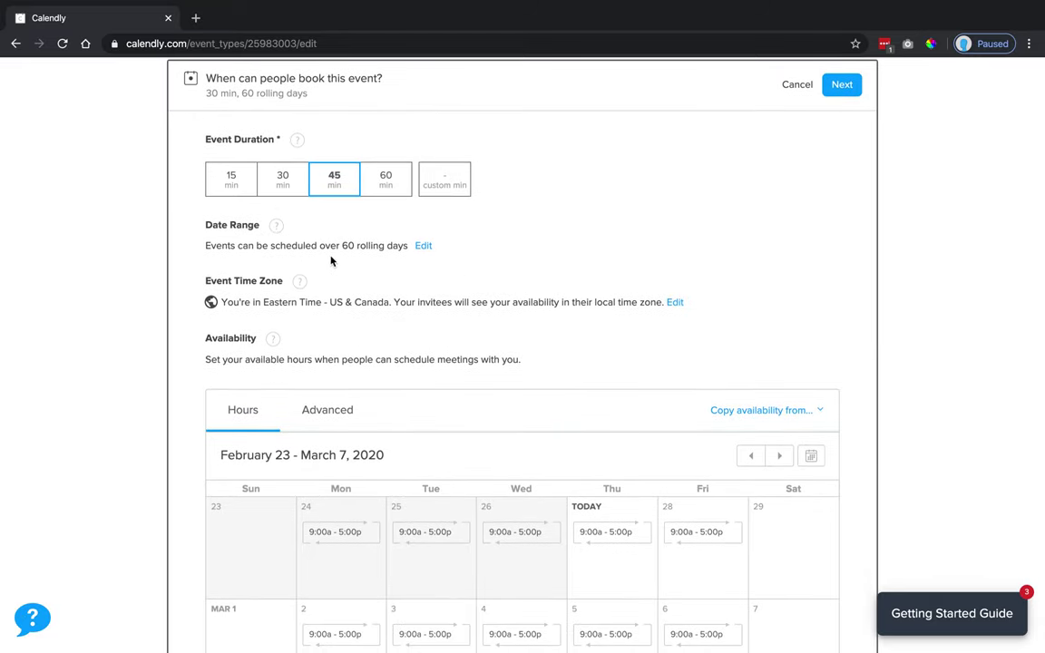
click(423, 248)
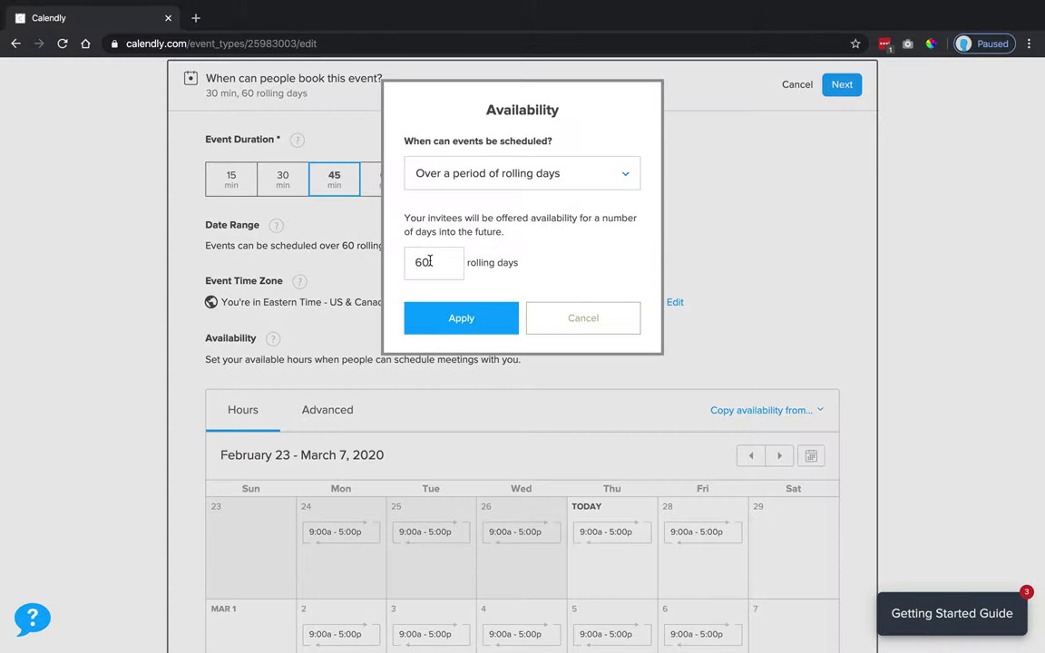
click(490, 186)
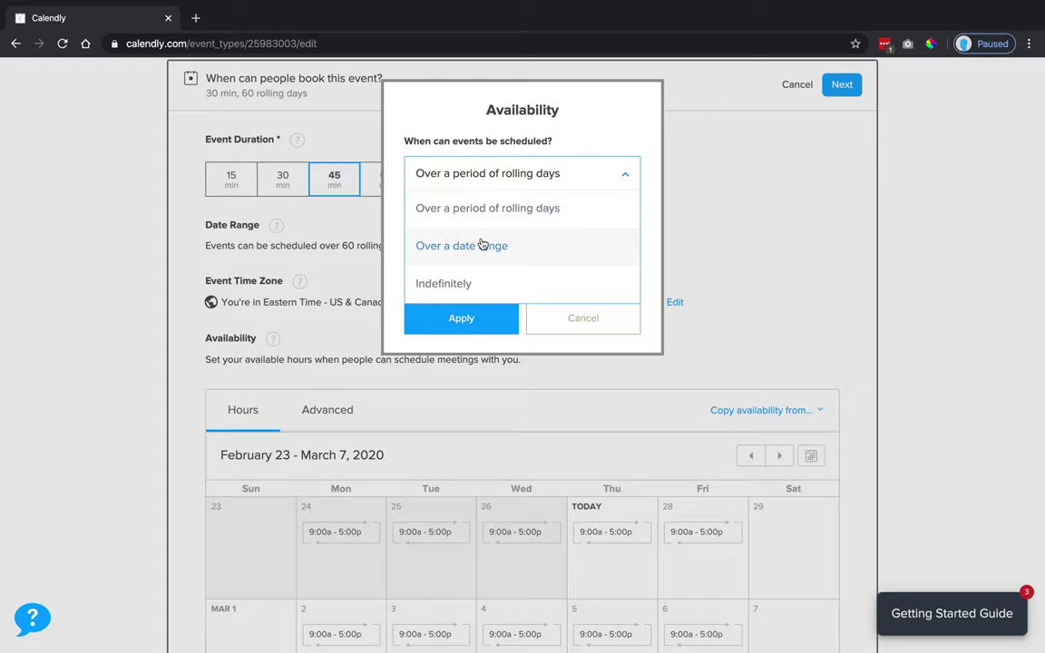
click(686, 213)
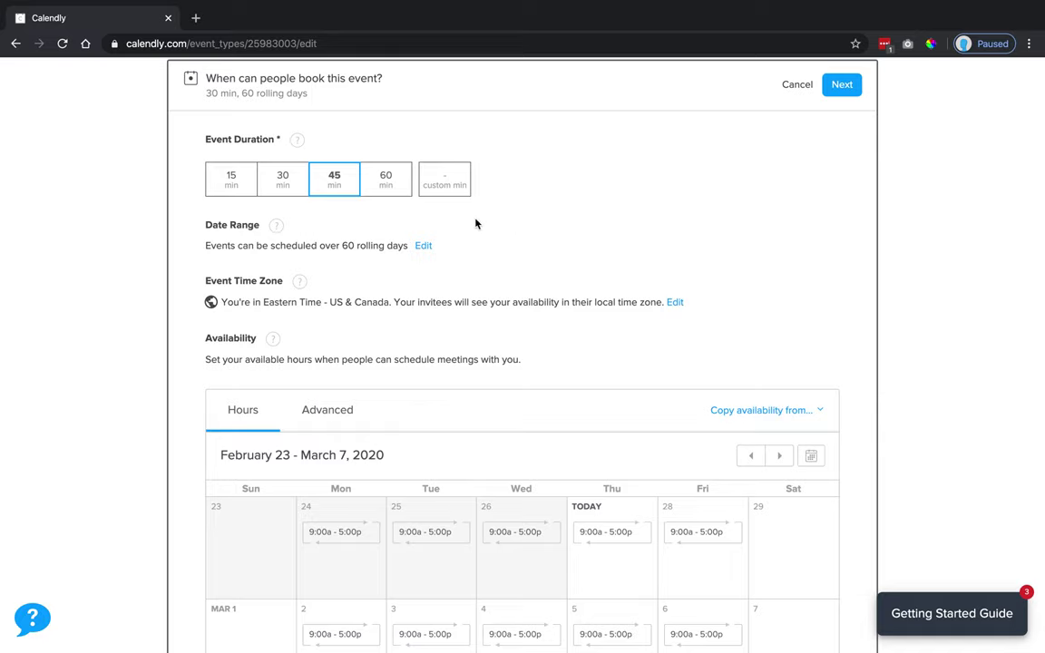
Step: Limit the event's date range to 14 rolling days and apply it
click(424, 246)
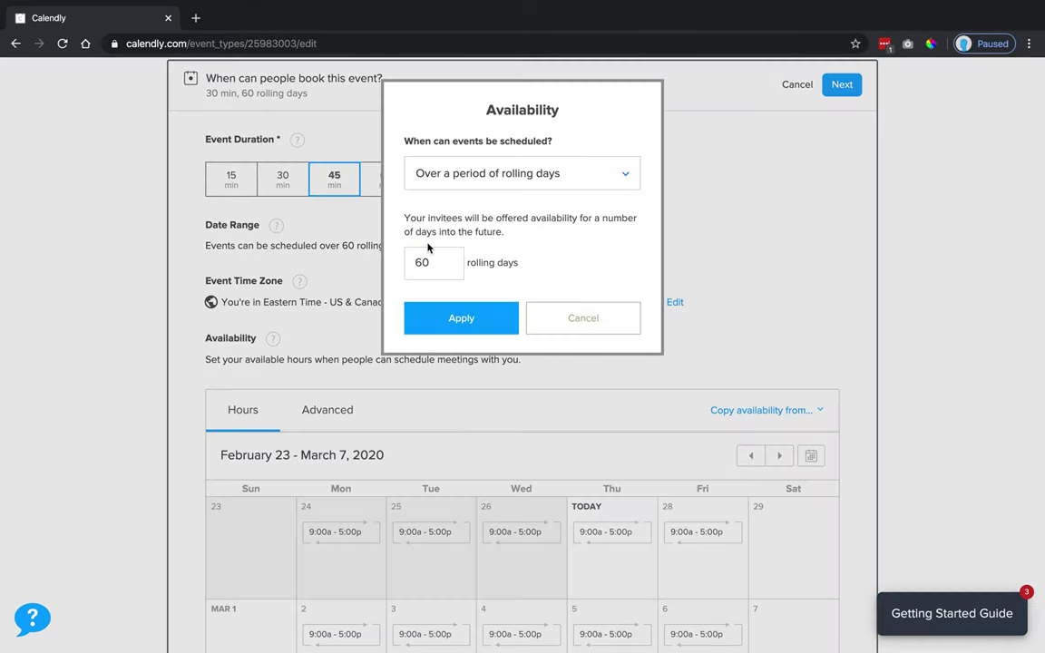
drag(432, 262, 387, 267)
text(14)
click(451, 324)
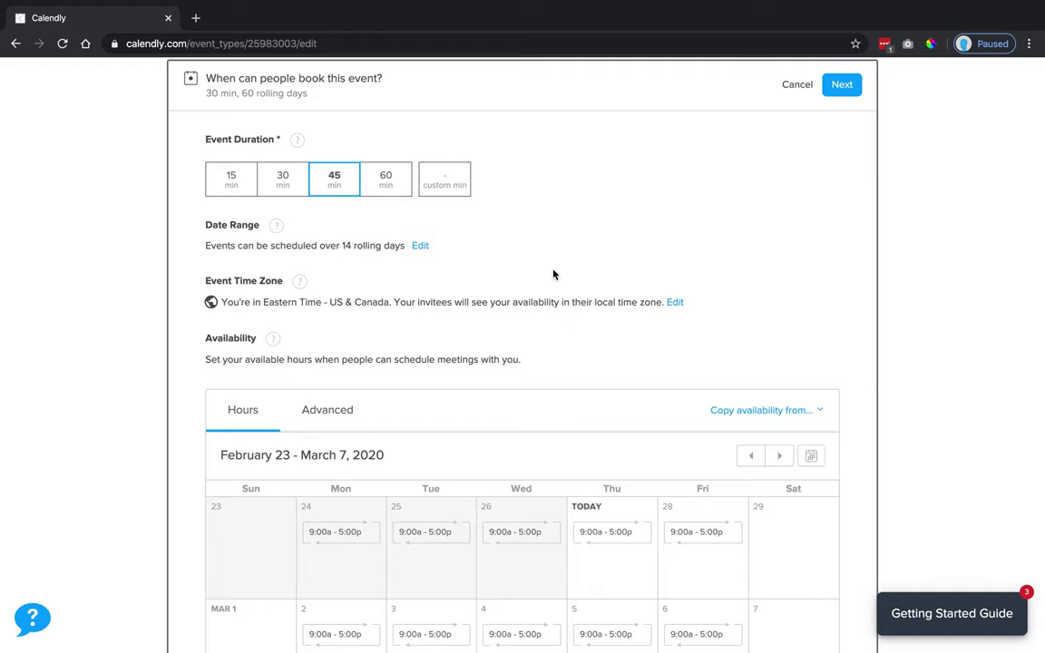
Step: Expand the availability calendar to more weeks and review the bookable days and hours
scroll(554, 274, down, 2)
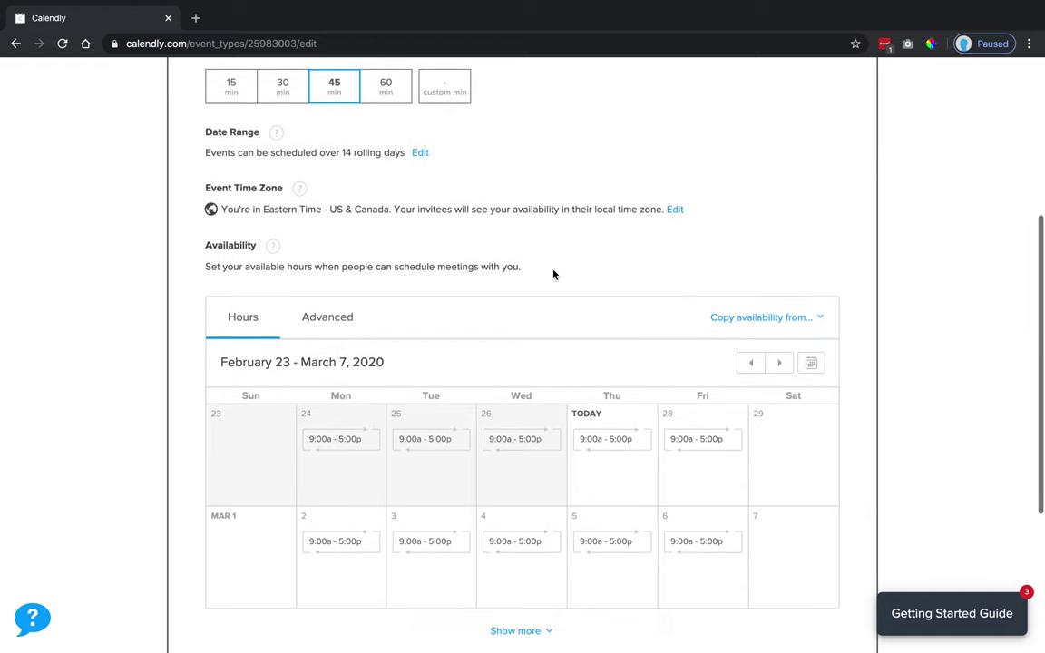
scroll(553, 274, down, 1)
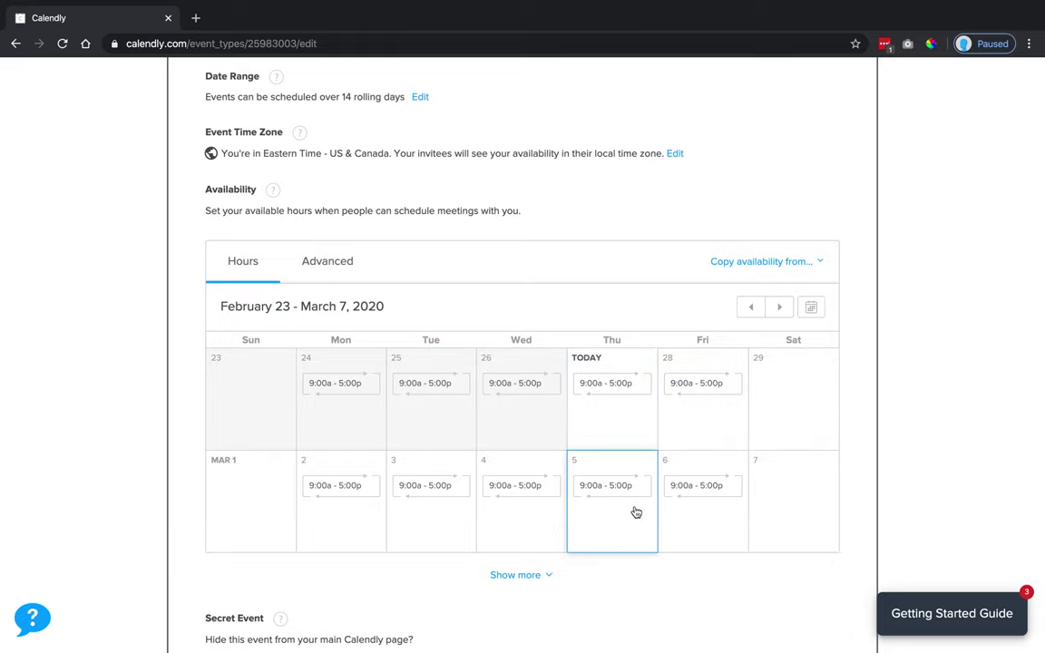
click(535, 578)
scroll(630, 513, down, 3)
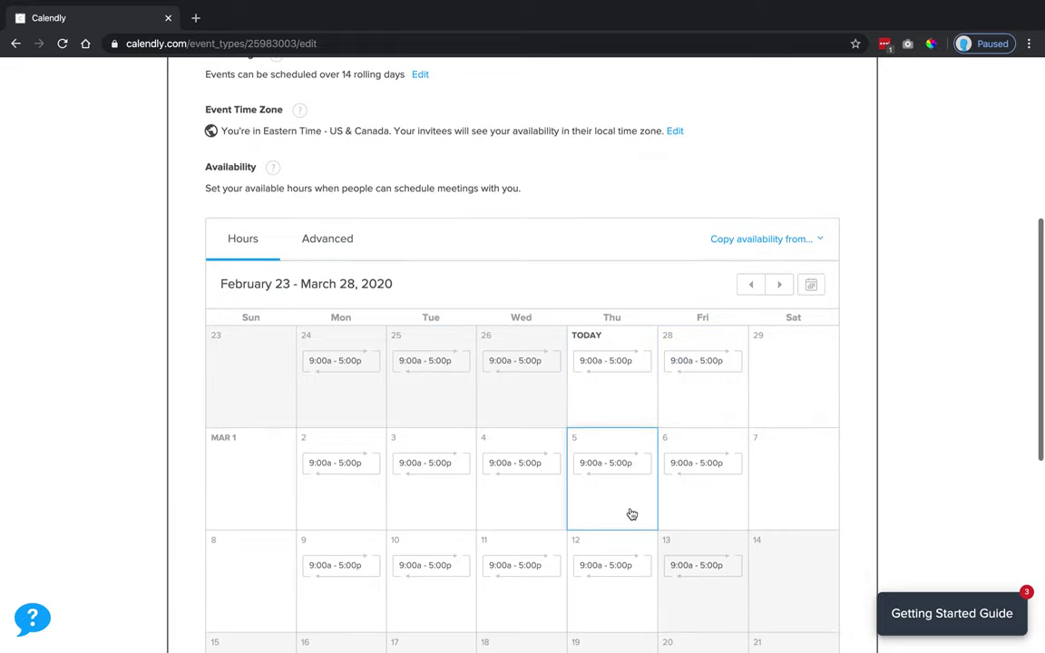
scroll(630, 514, down, 1)
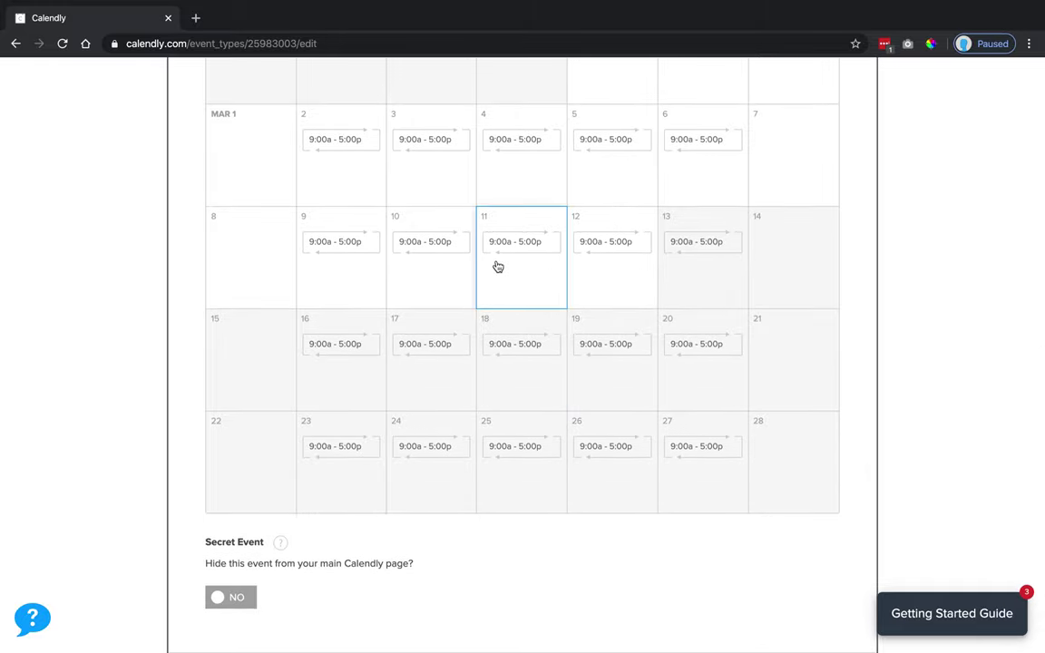
Step: Review the event's time zone setting and the bookable hours in the availability calendar
scroll(665, 311, up, 2)
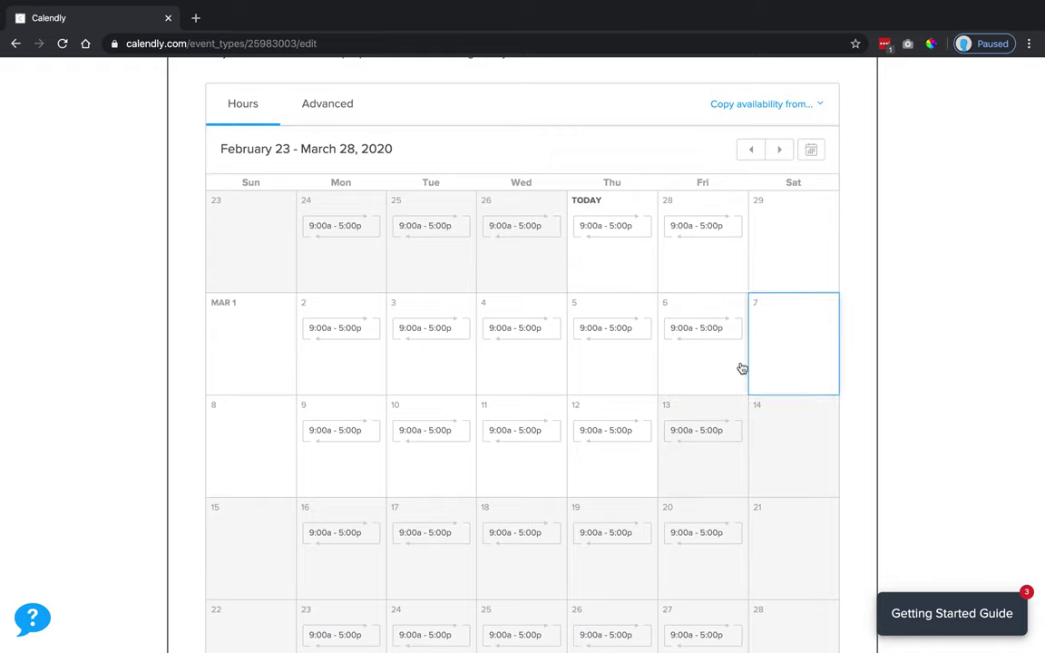
scroll(939, 324, up, 3)
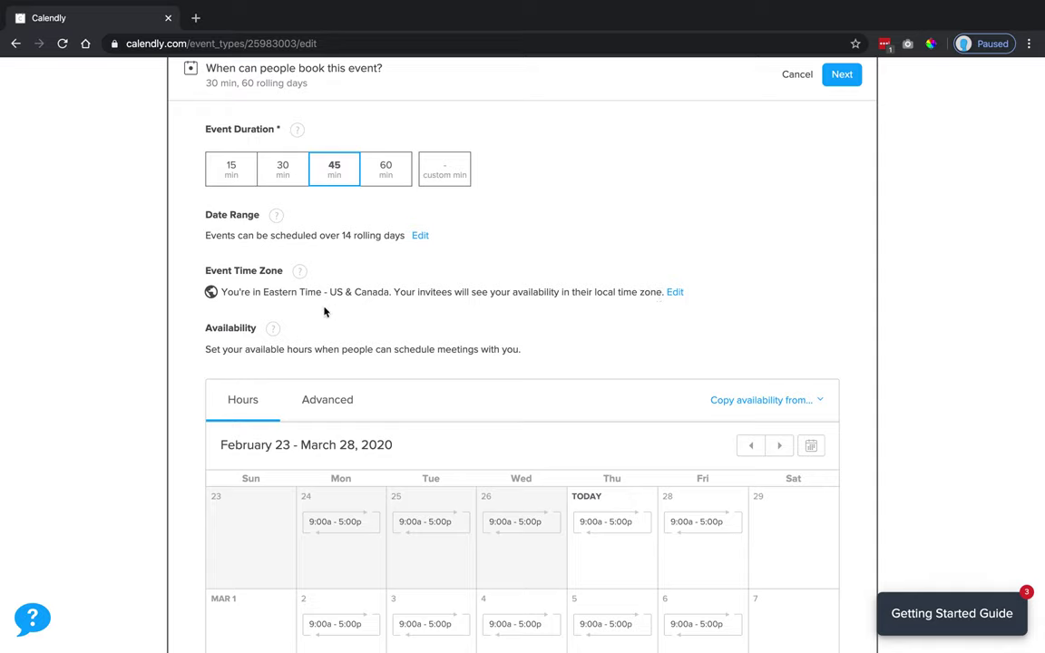
double_click(287, 291)
scroll(788, 322, down, 3)
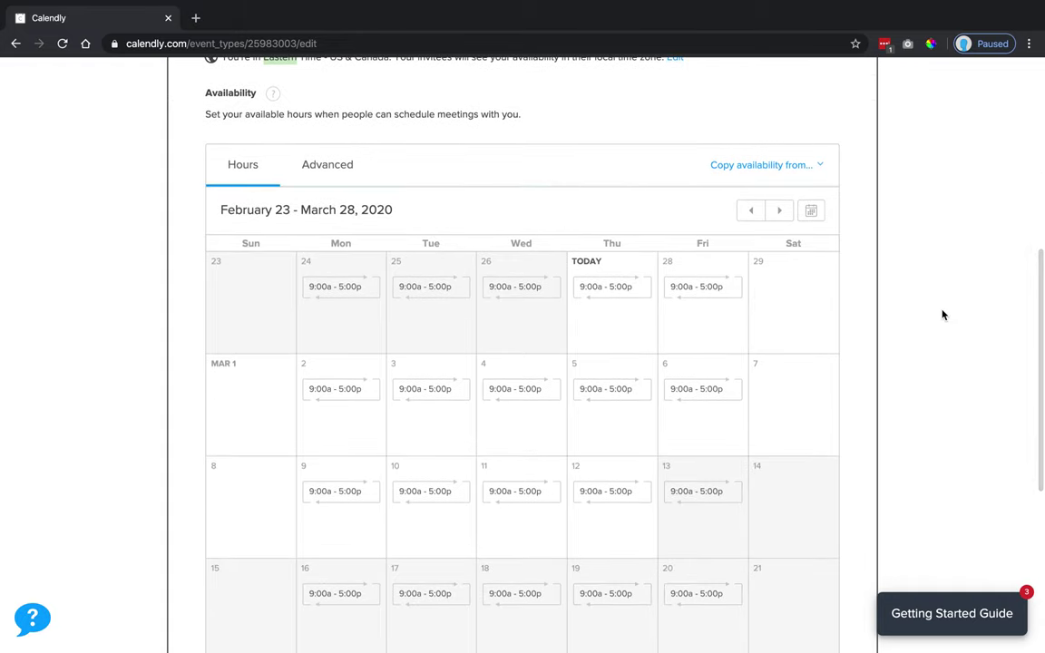
scroll(941, 313, down, 1)
scroll(942, 315, up, 1)
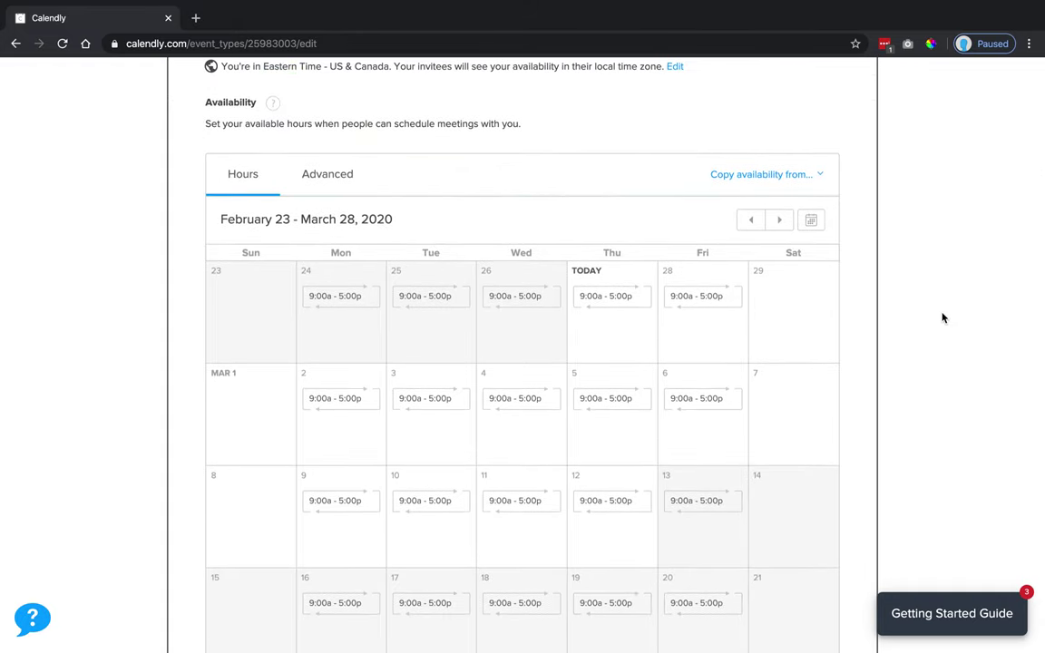
Step: Open the advanced availability settings and check the availability increment choices, leaving the increment at 30 min
click(325, 174)
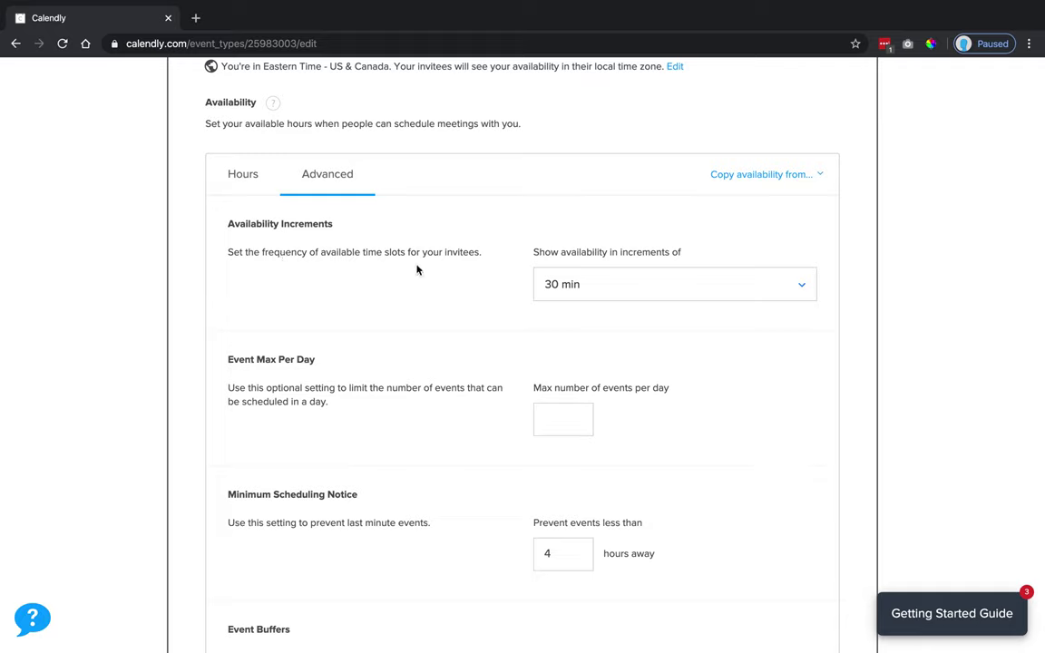
click(798, 289)
click(799, 290)
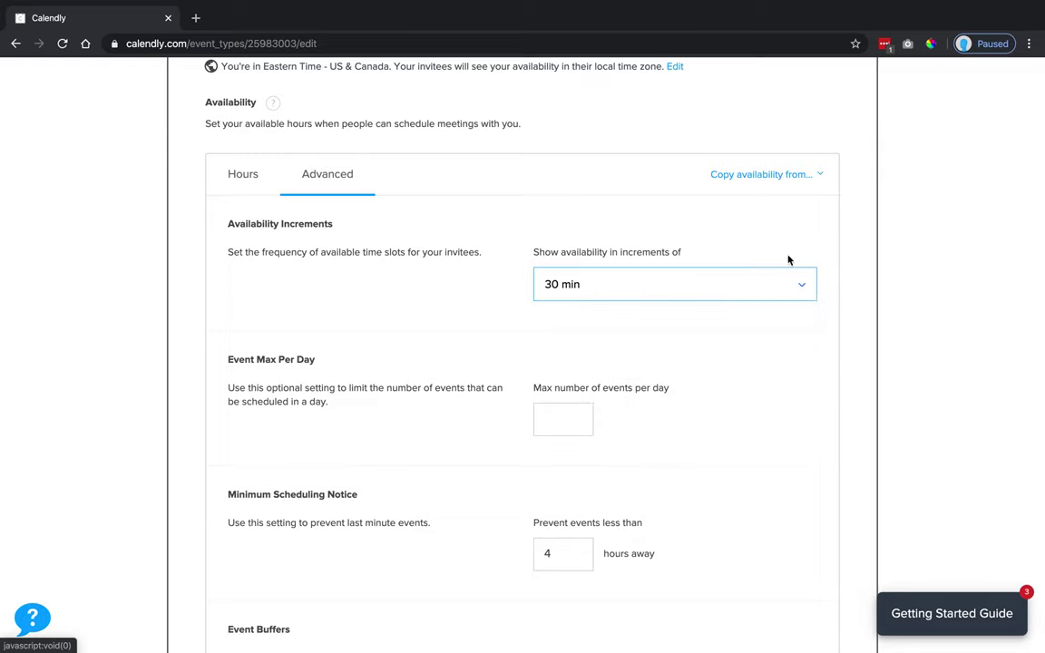
click(757, 196)
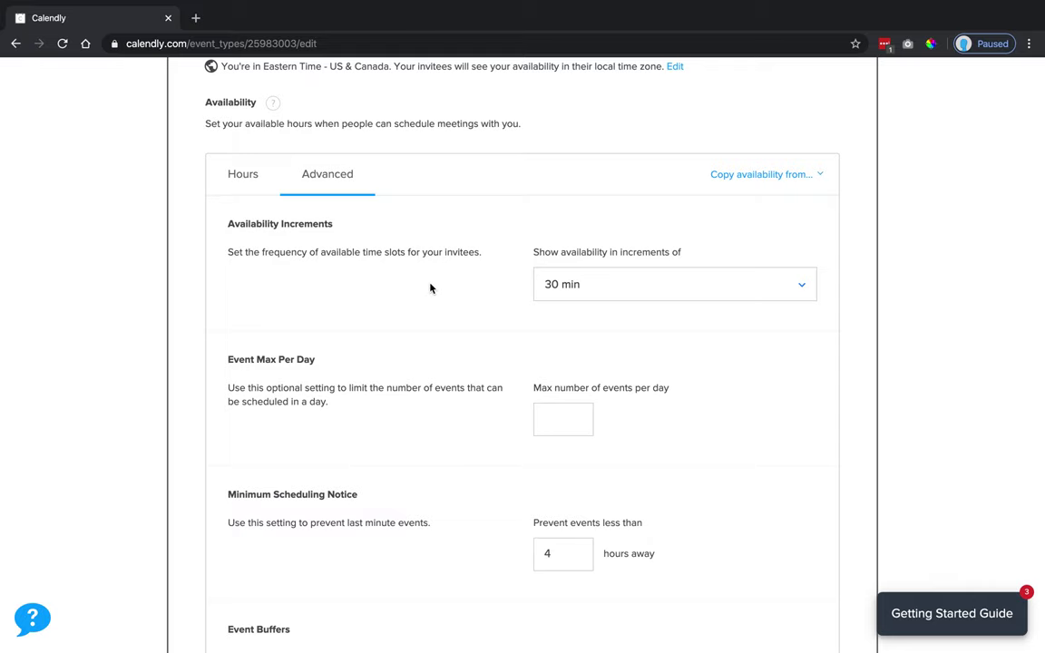
scroll(431, 289, down, 1)
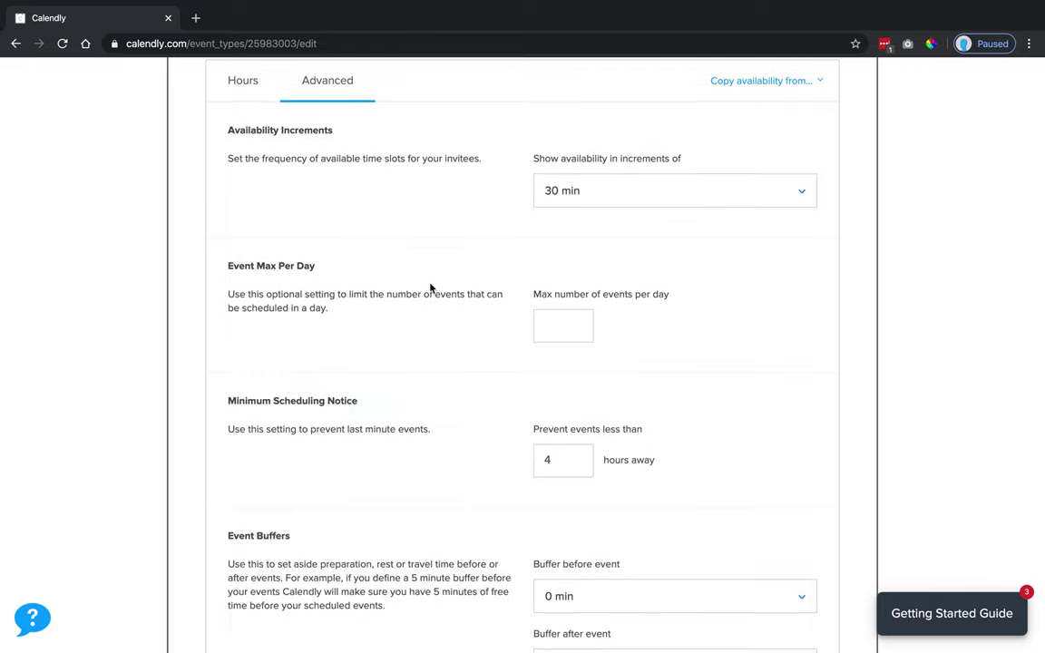
Step: Enter 4 as the maximum number of events per day, then clear the limit again
click(573, 326)
click(559, 325)
text(4)
scroll(719, 327, down, 1)
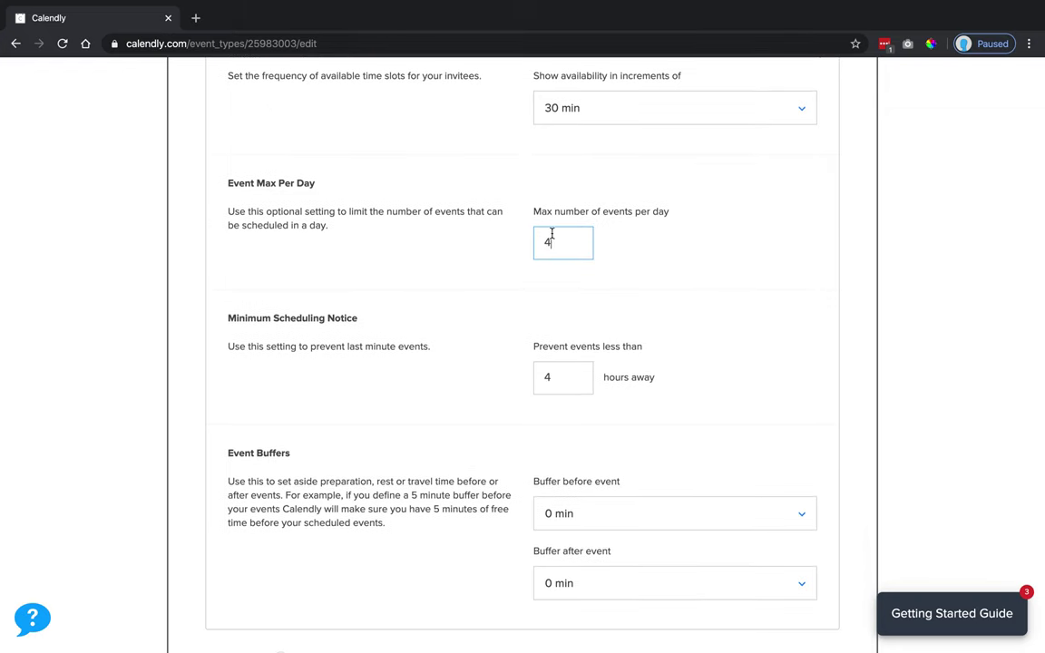
key(BackSpace)
click(640, 288)
Step: Set the buffer after the event to 15 min and save the booking settings
scroll(641, 289, down, 3)
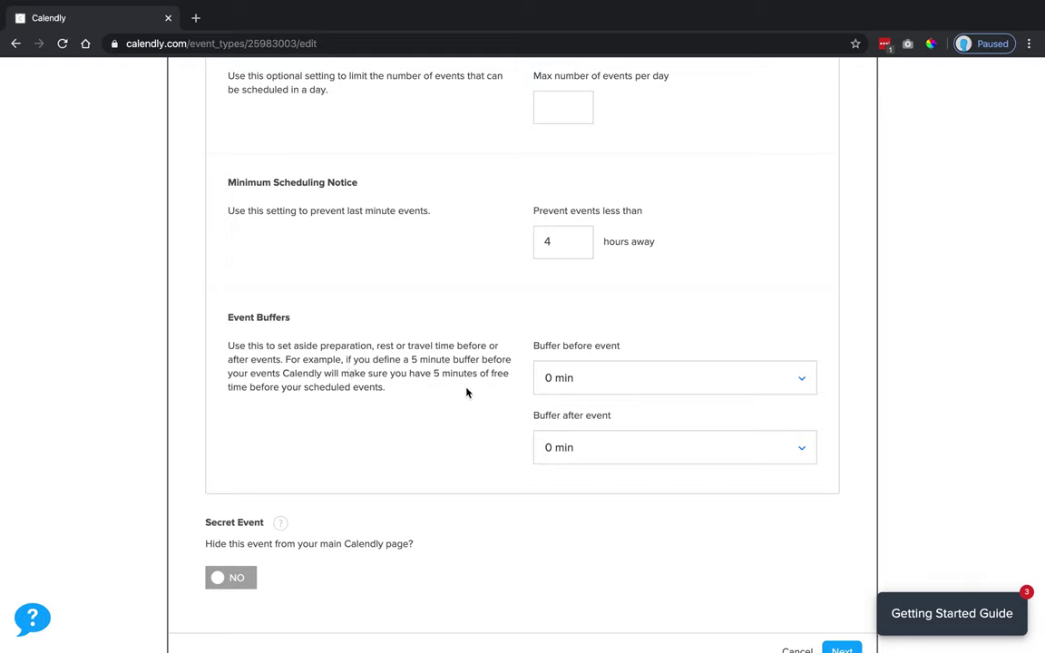
click(599, 444)
click(574, 594)
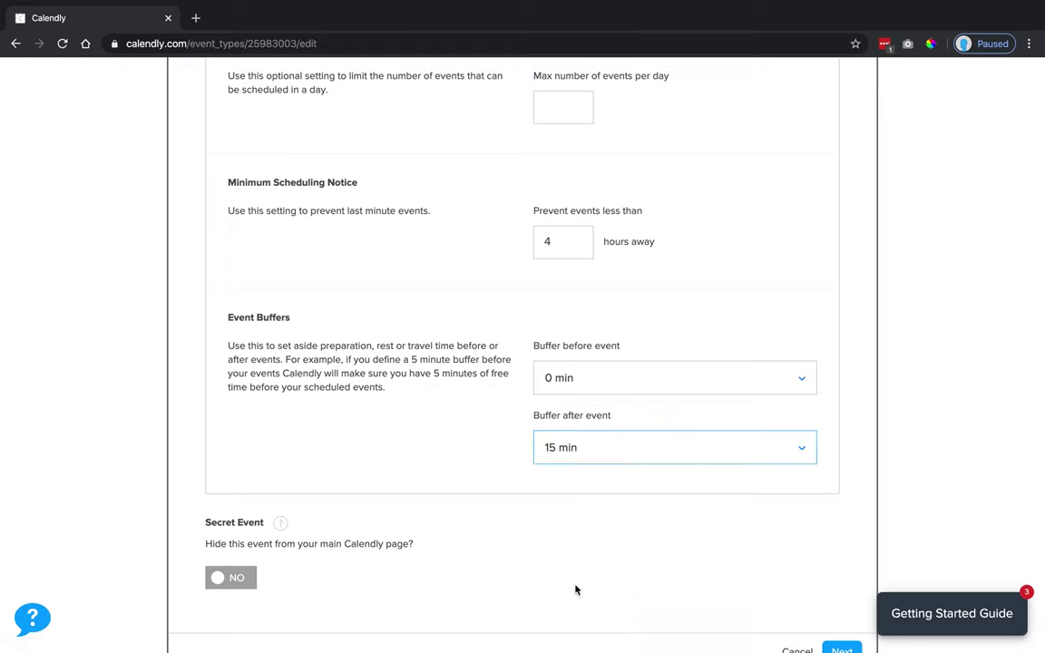
scroll(435, 417, down, 2)
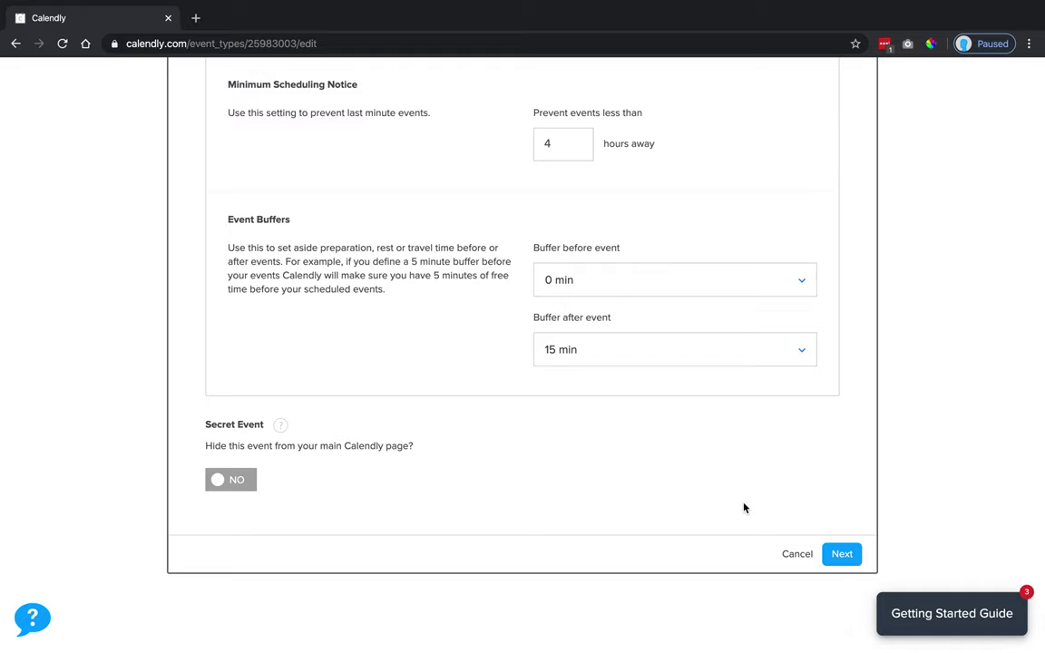
click(847, 562)
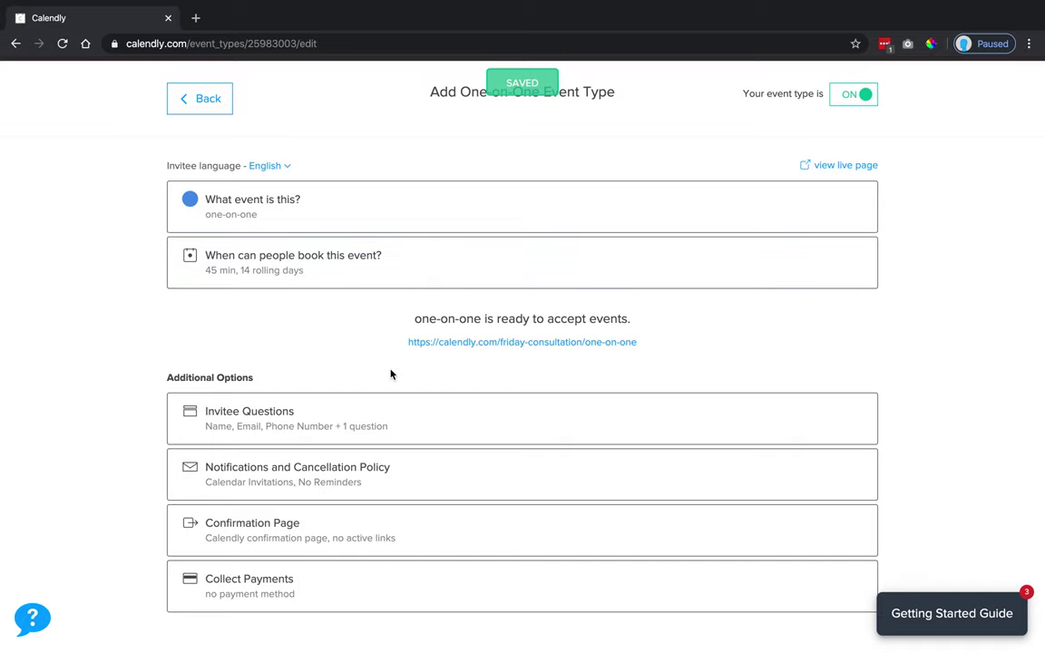
Step: Open the invitee questions and inspect the meeting-preparation question, cancelling its editor without changes
click(261, 422)
scroll(469, 411, down, 2)
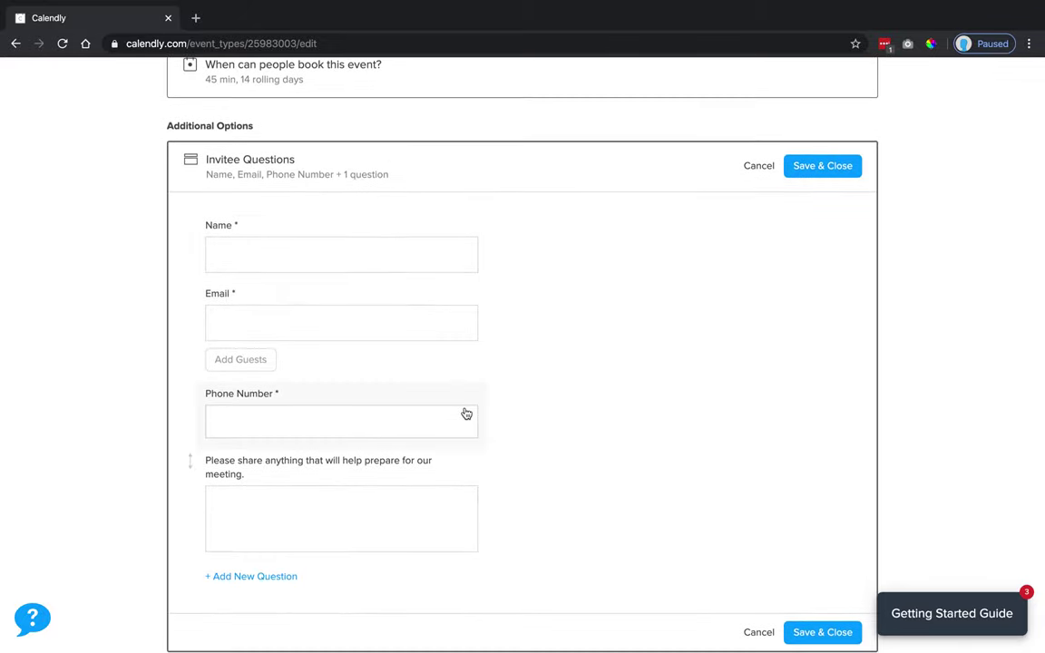
click(354, 258)
click(584, 324)
scroll(546, 417, down, 3)
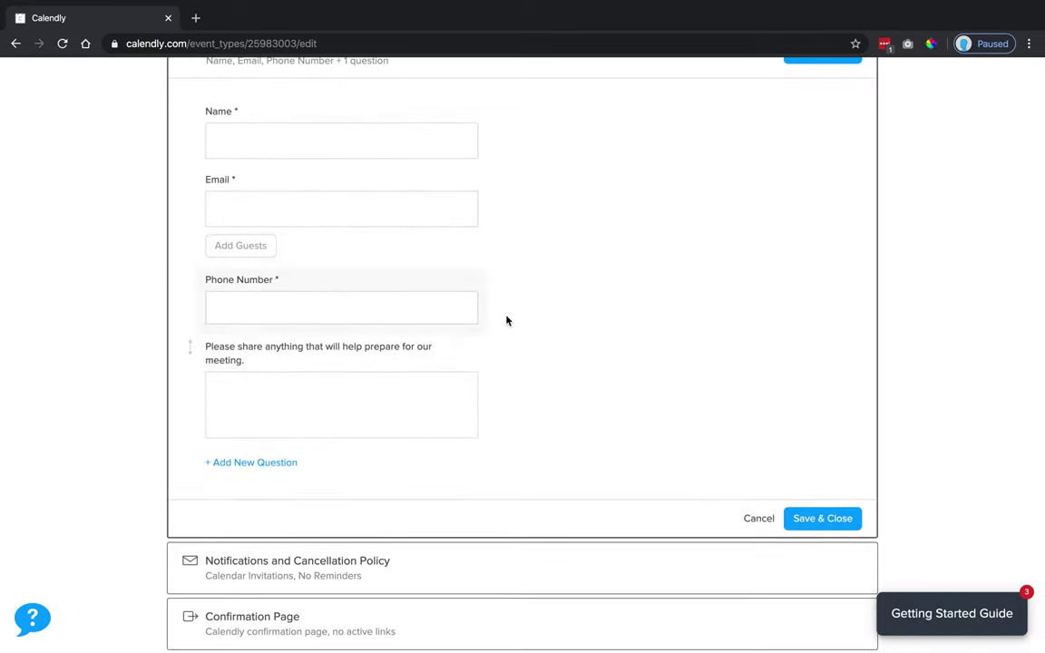
click(296, 391)
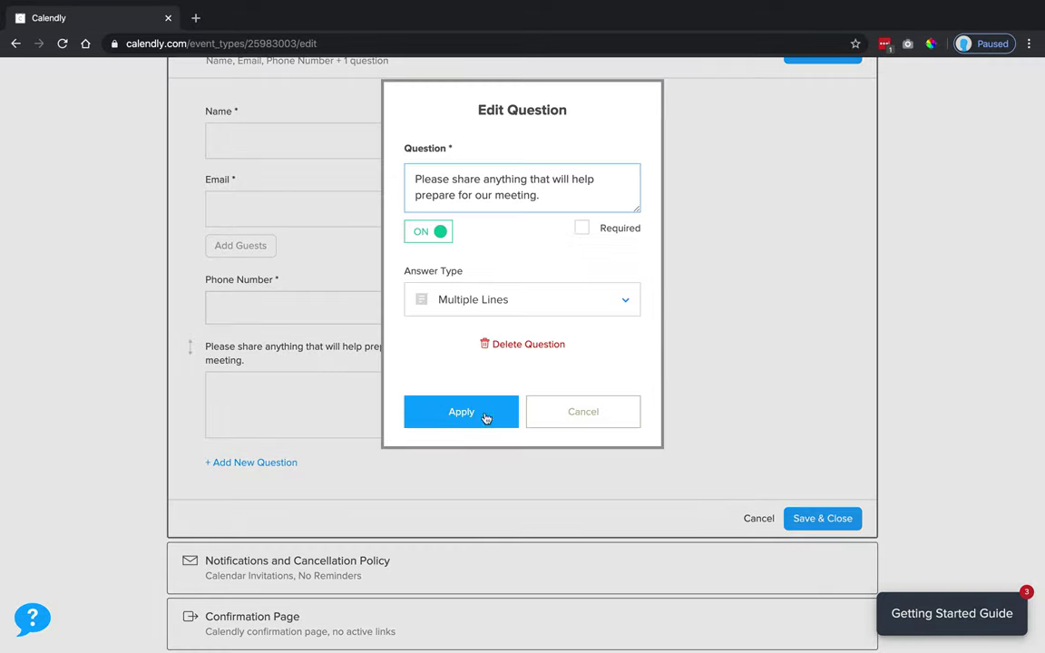
click(575, 421)
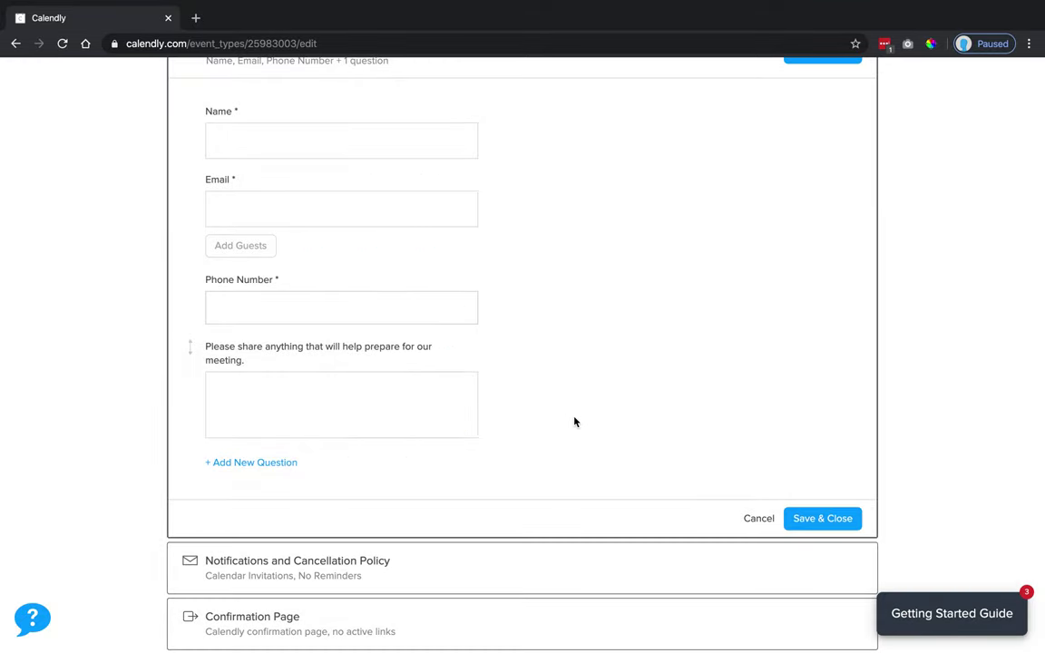
Step: Add a new invitee question reading "Purchase or Refinance Appointment?" with Radio Buttons as its answer type
click(273, 463)
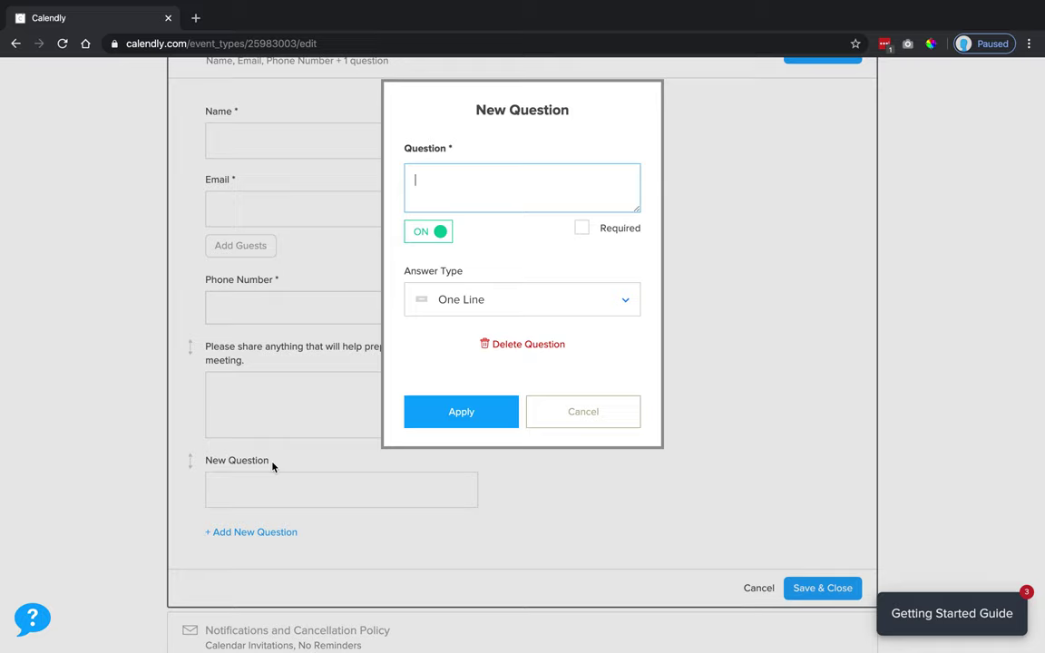
text(Purchase or Refinance )
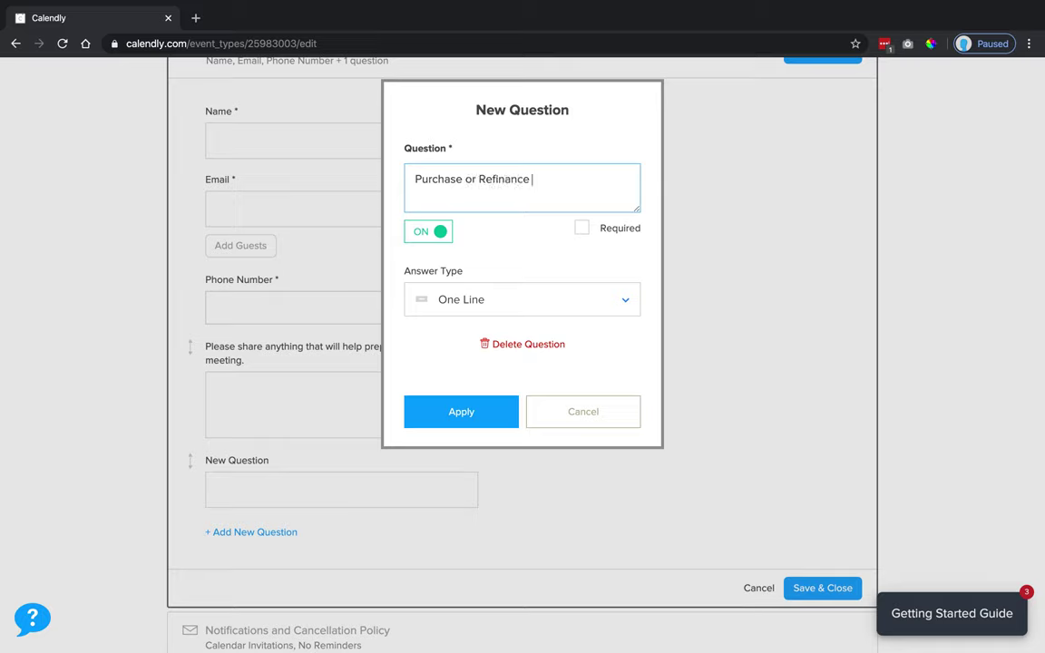
text(Appointment?)
click(458, 304)
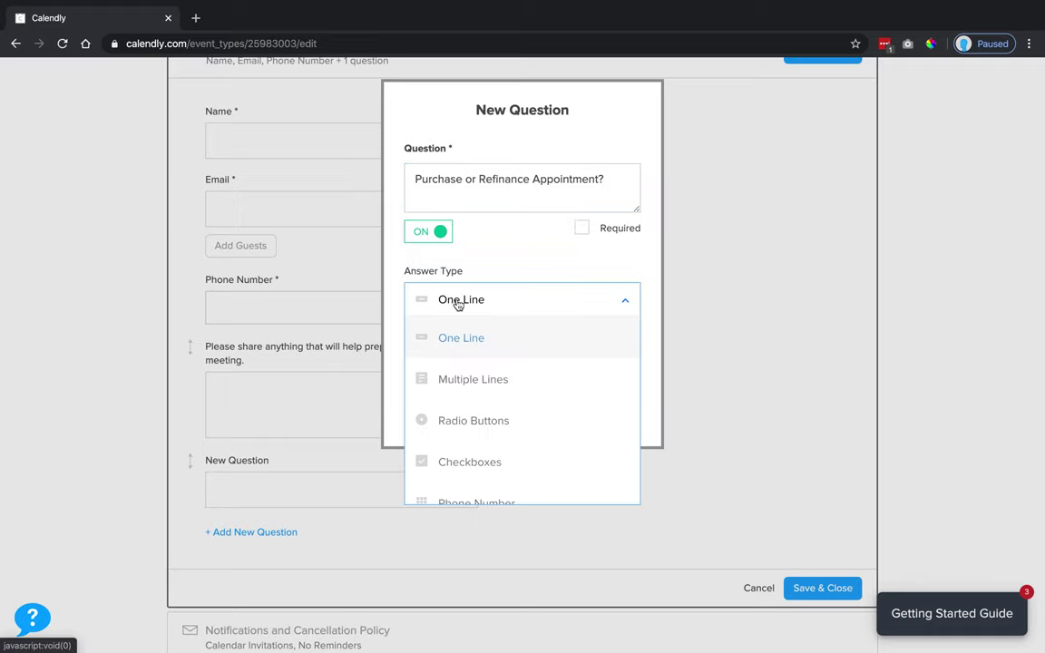
click(469, 421)
Step: Fill in the question's three answer choices as "Purhcase", "Refinance" and "Other"
click(472, 405)
text(Purhcase)
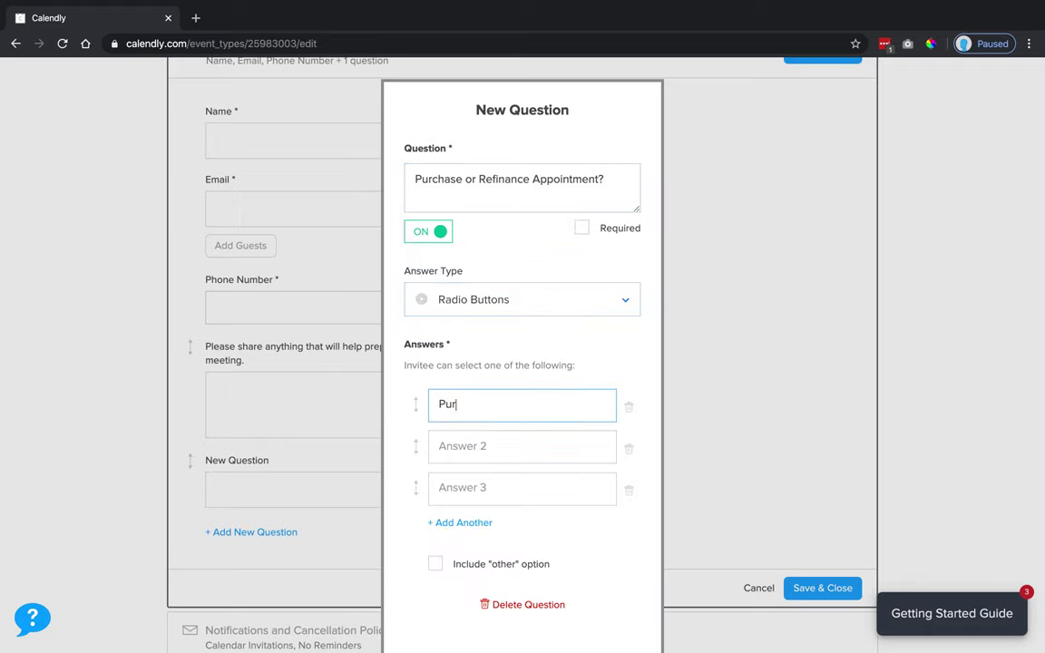
click(471, 446)
text(Refia)
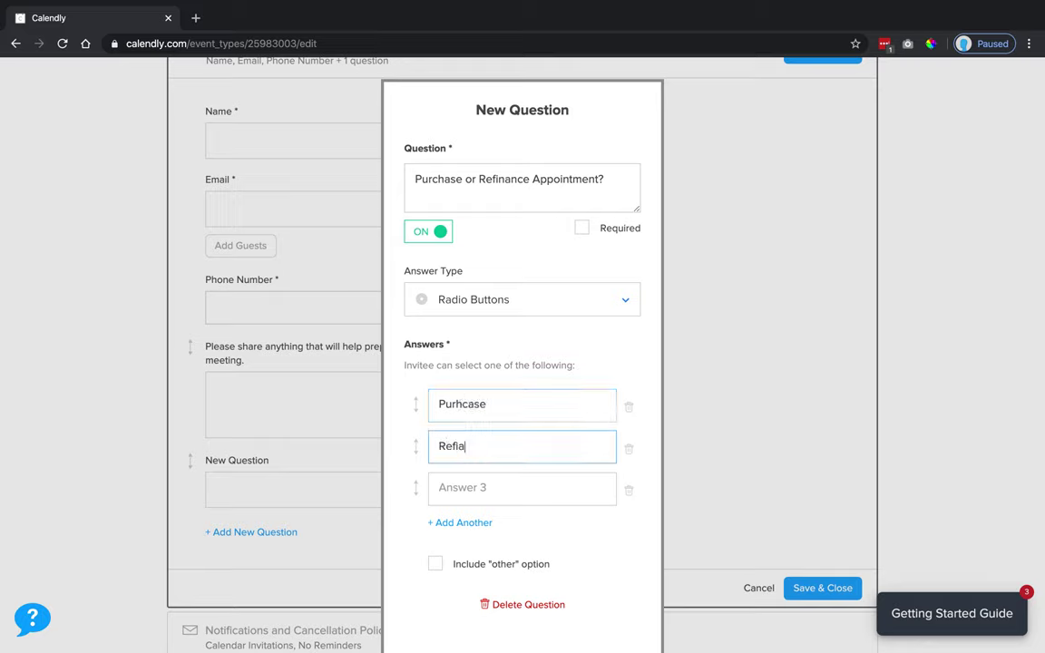
key(BackSpace)
text(nance)
key(Tab)
text(Other)
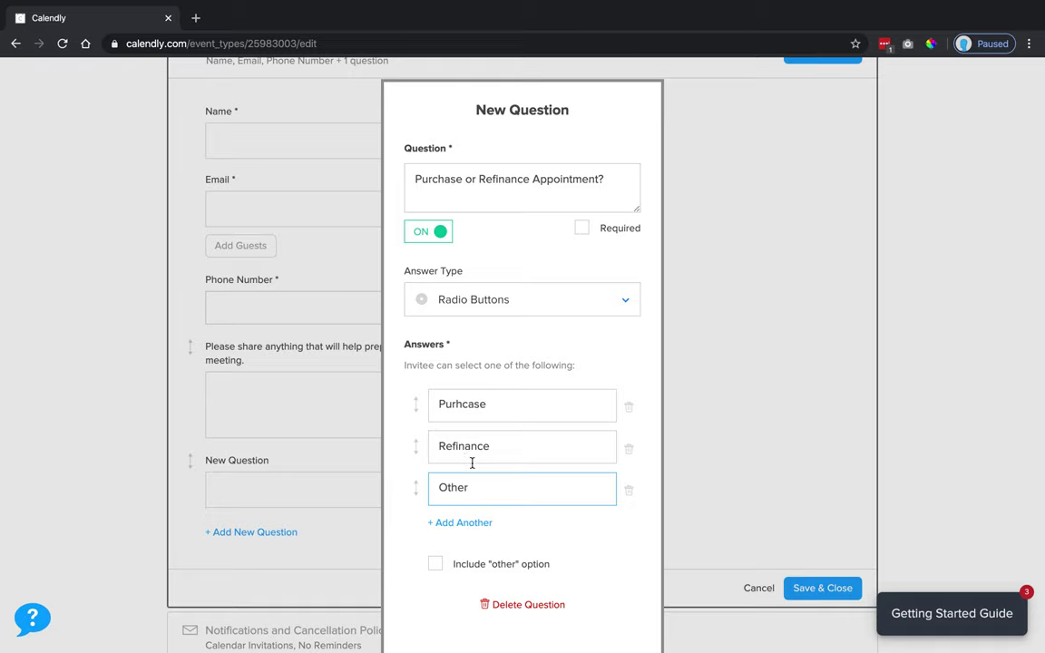
Step: Delete the new appointment question, then save and close the invitee questions
click(531, 605)
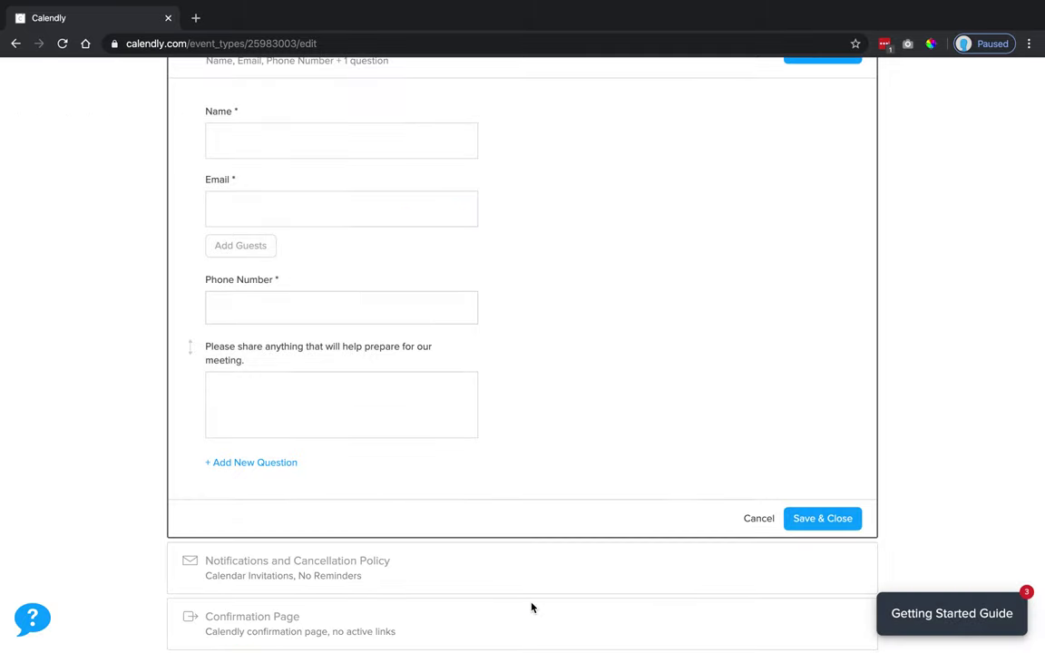
scroll(638, 433, down, 3)
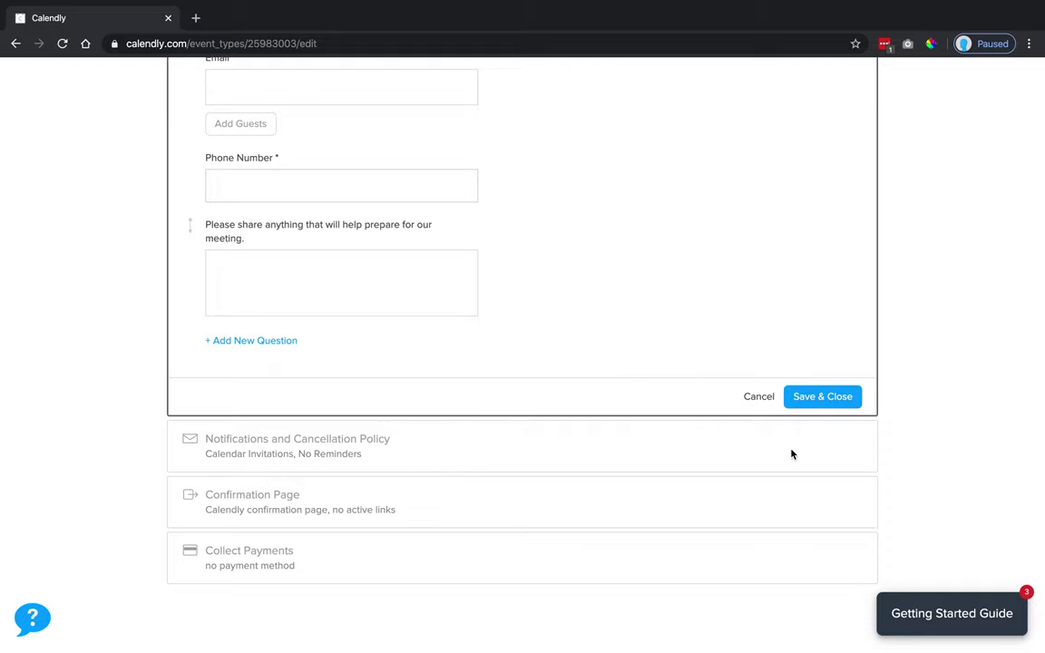
click(819, 401)
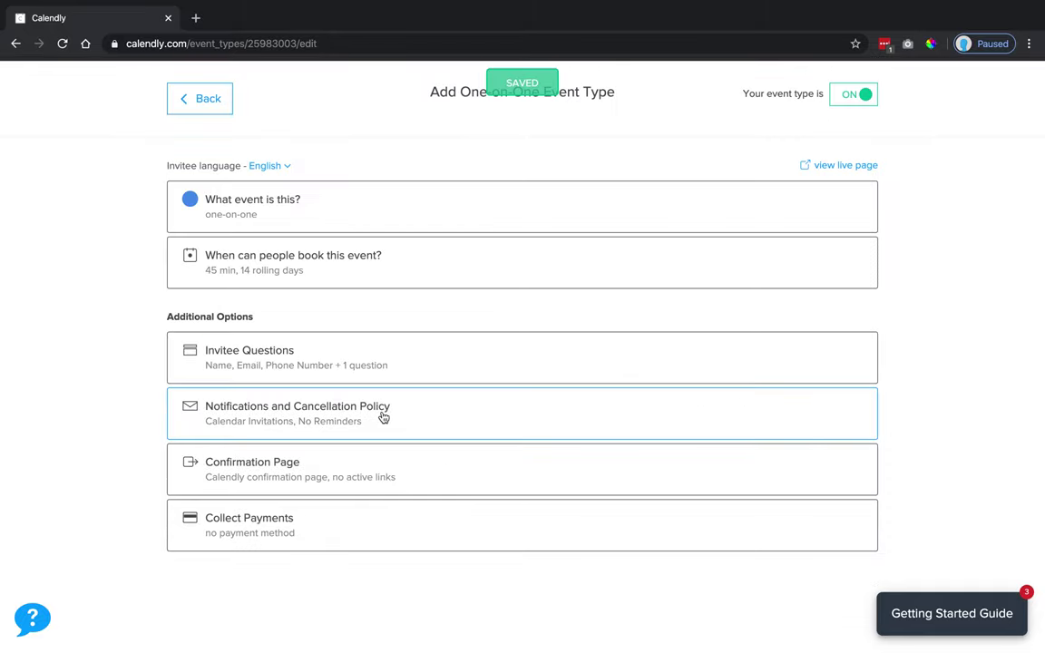
Step: Open the notification and cancellation policy settings and review the calendar invitation's title and body templates
click(300, 420)
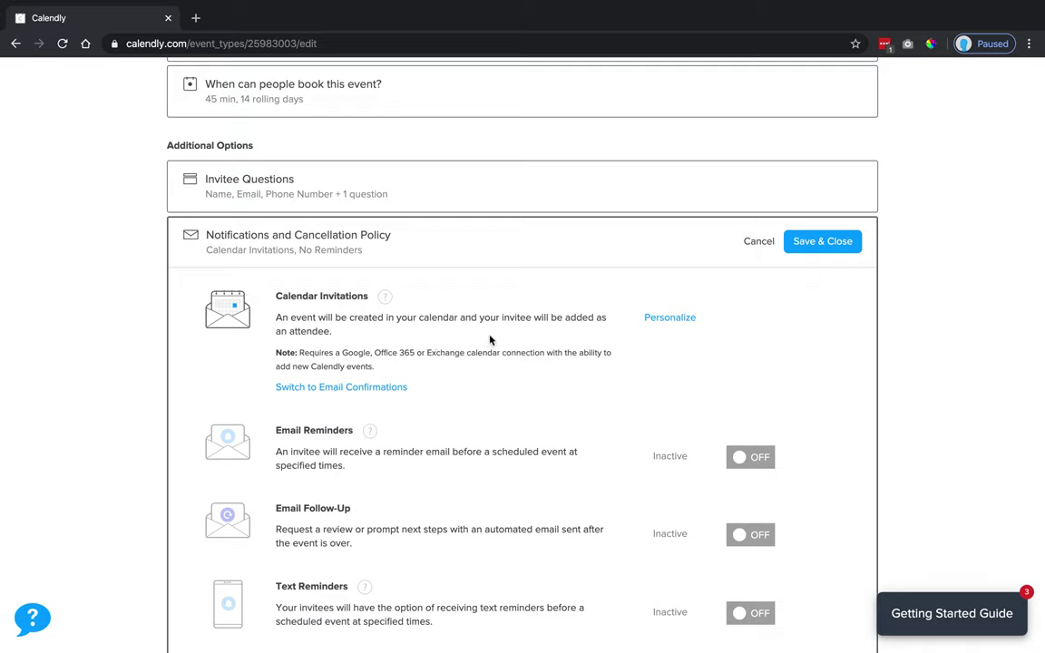
drag(276, 297, 312, 299)
click(664, 322)
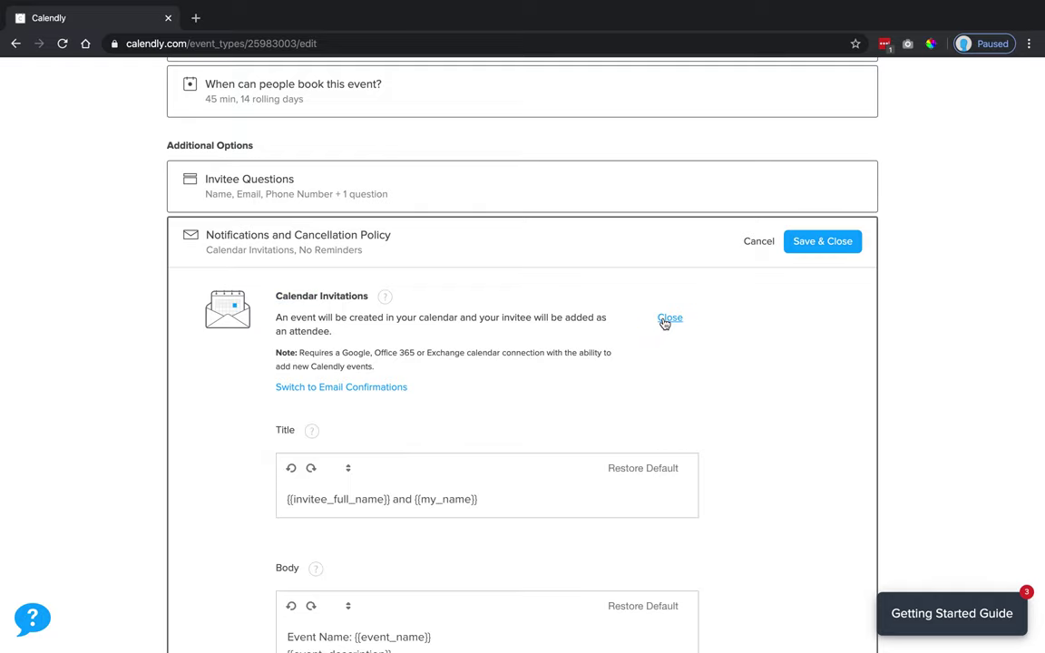
scroll(582, 346, down, 3)
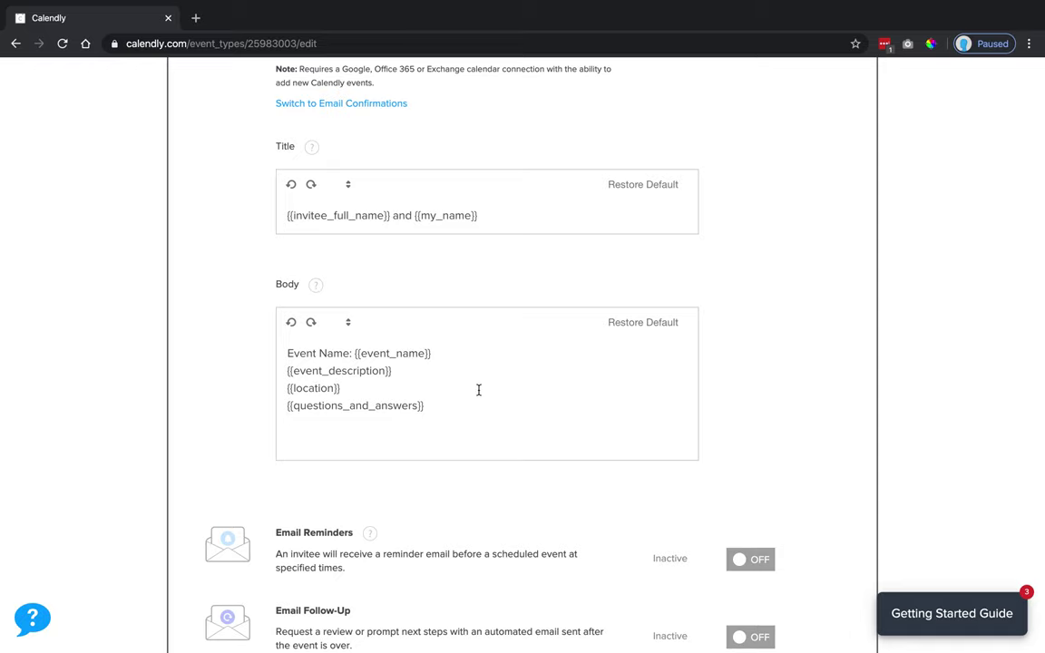
scroll(798, 306, down, 2)
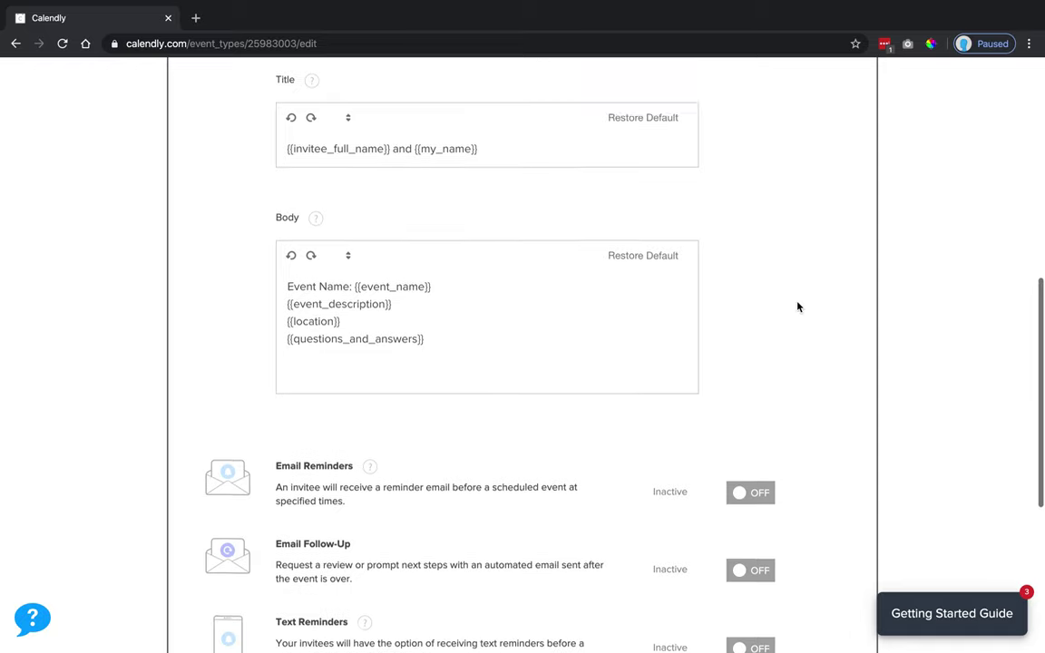
scroll(798, 306, down, 2)
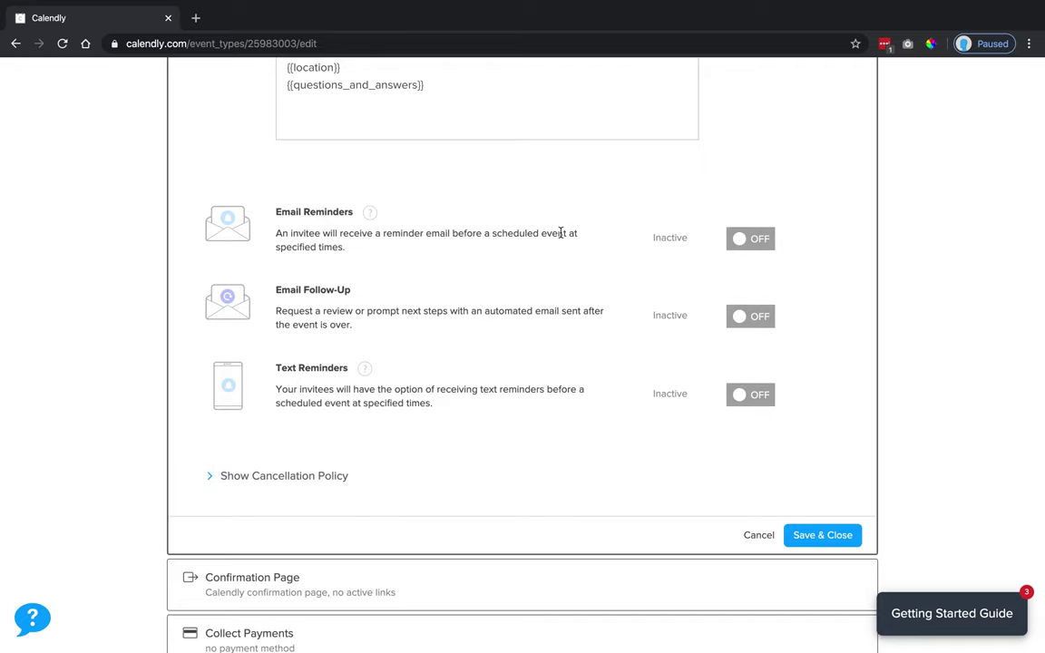
Step: Turn on email reminders and open their personalization to review the reminder's subject, body and timing
click(747, 237)
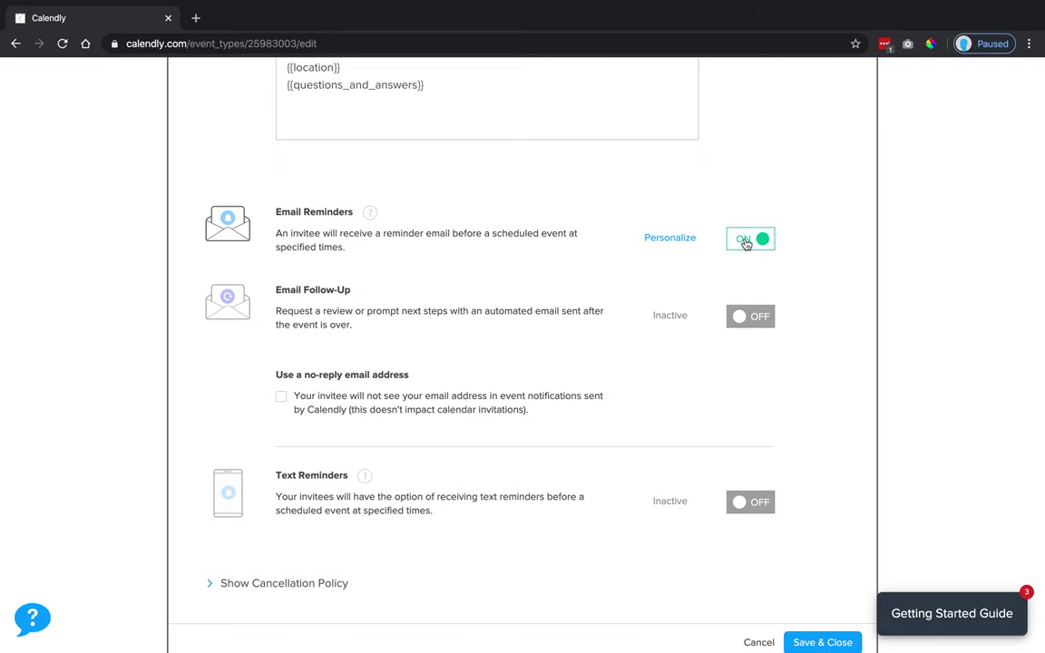
click(686, 242)
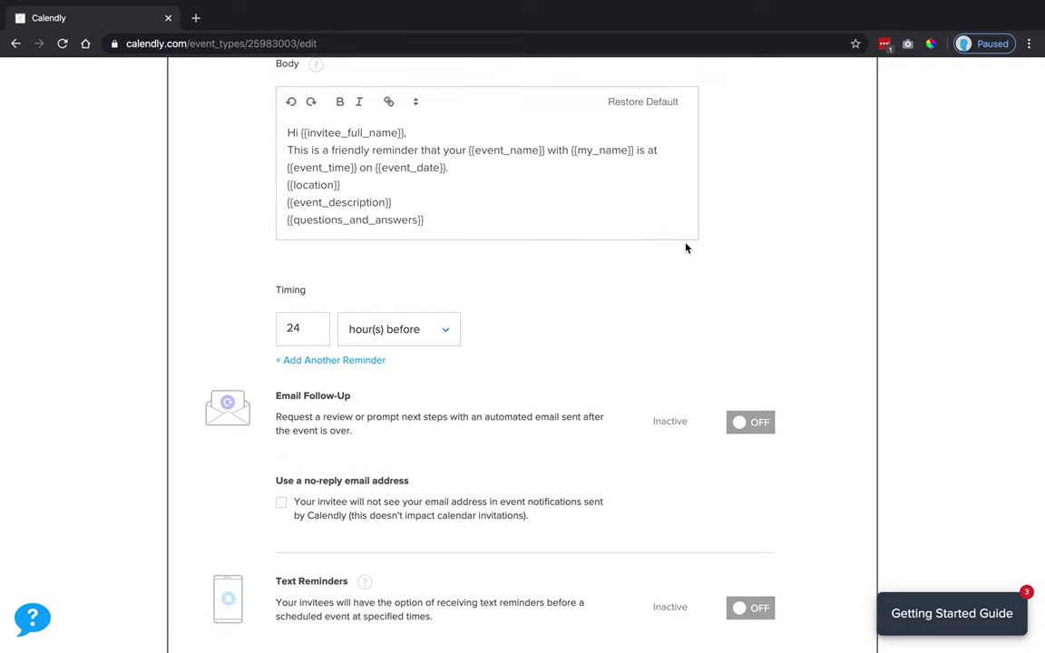
scroll(686, 247, down, 2)
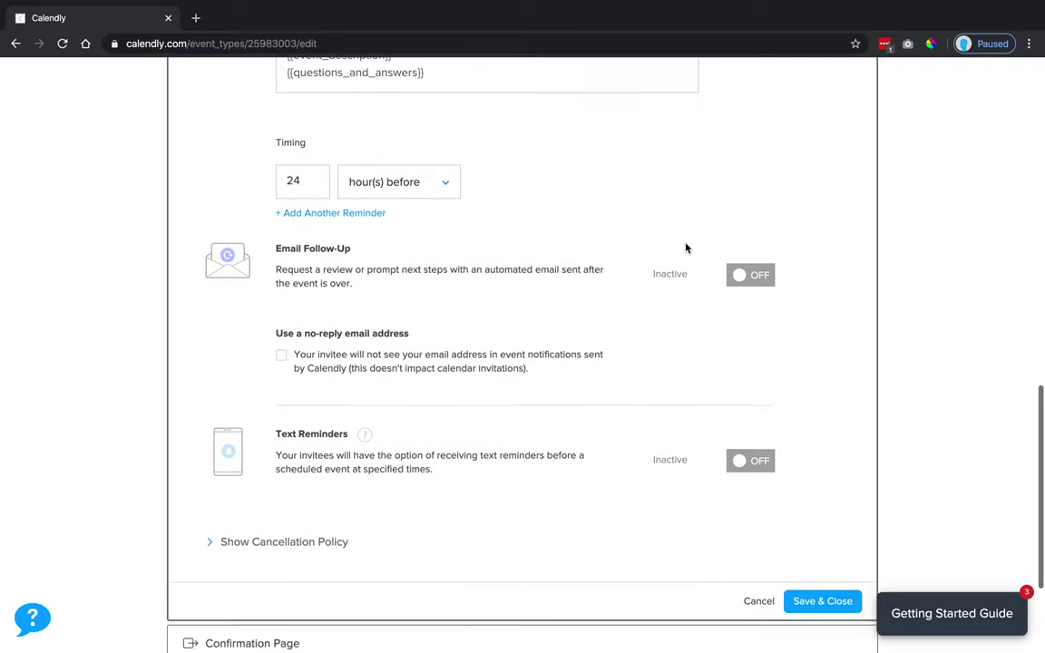
scroll(686, 248, up, 4)
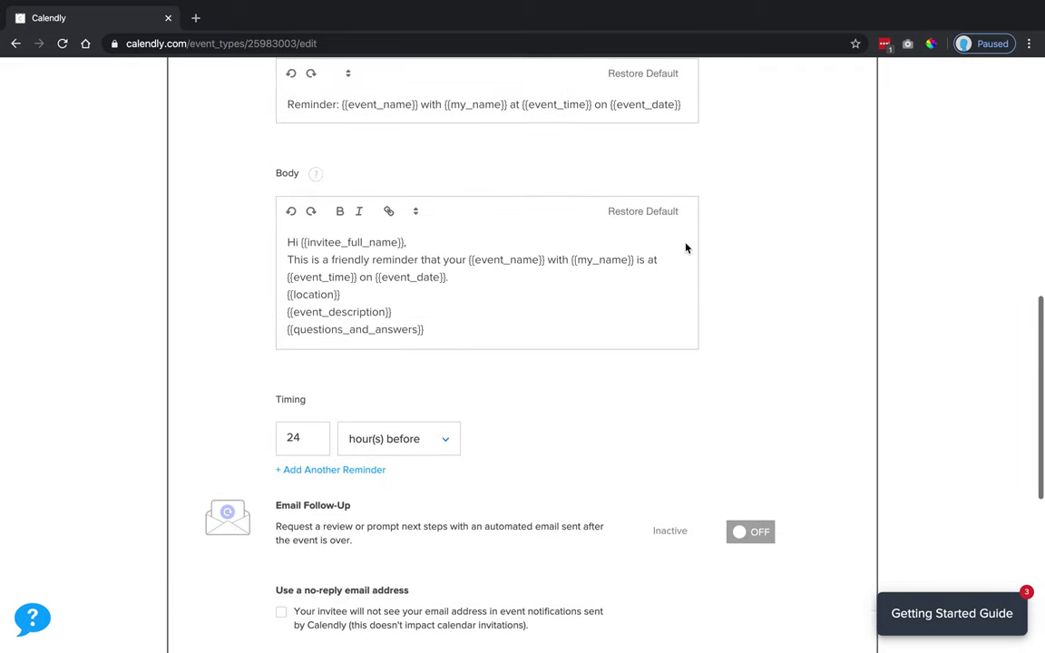
Step: Add a second email reminder timed 1 hour before the event
scroll(686, 242, up, 1)
scroll(686, 243, down, 2)
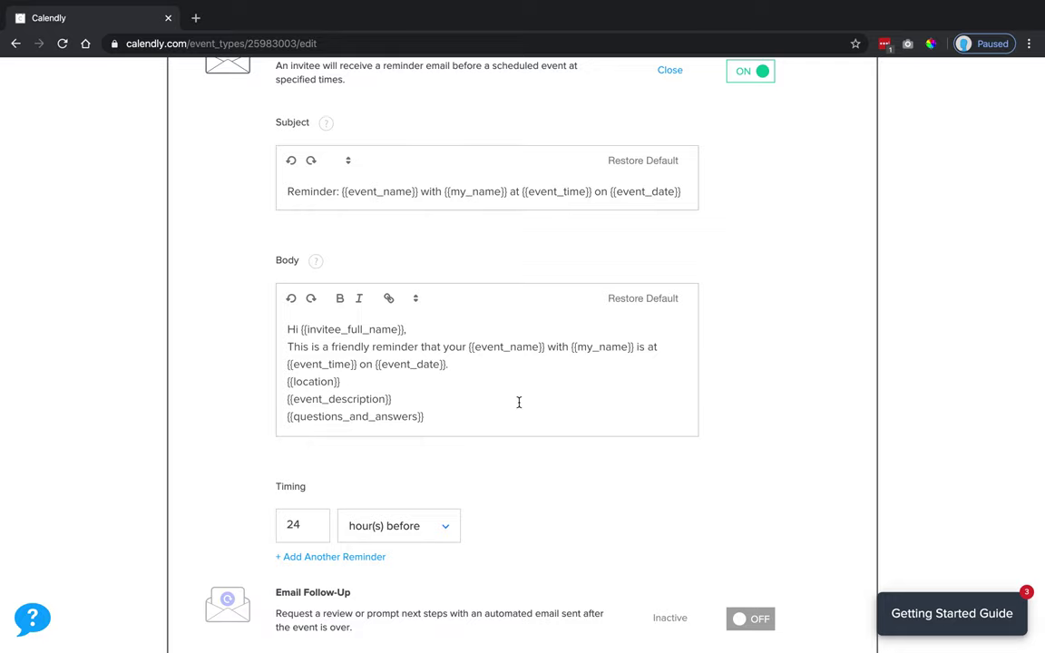
scroll(744, 387, down, 2)
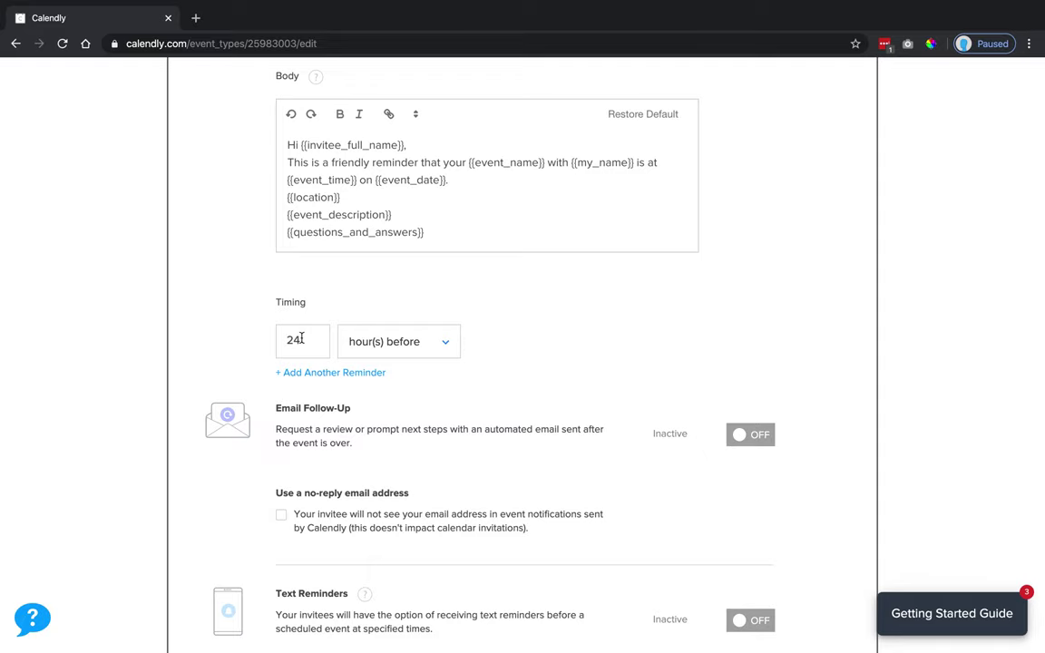
click(307, 373)
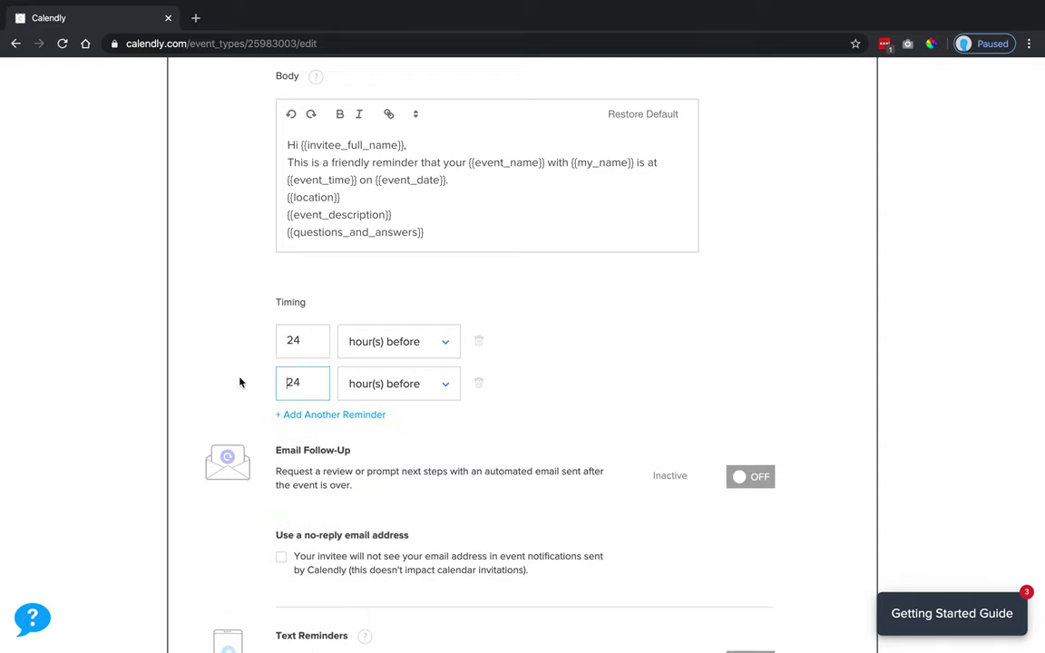
double_click(290, 383)
text(1)
click(597, 391)
Step: Review the cancellation policy options and their help text, then save and close the notification and cancellation settings
scroll(597, 397, down, 3)
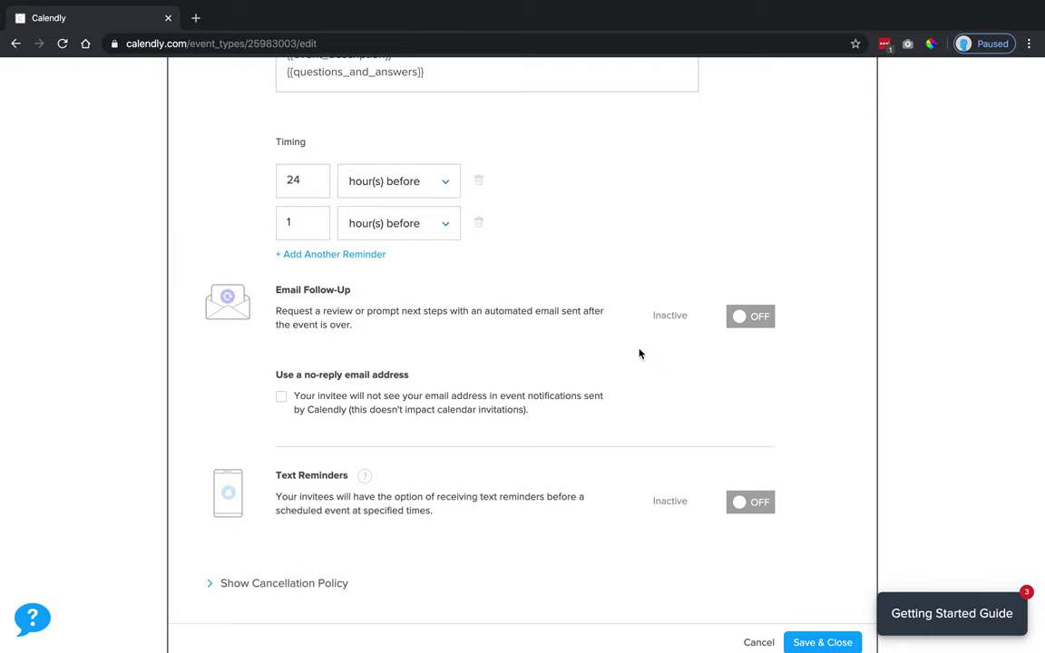
scroll(640, 353, down, 2)
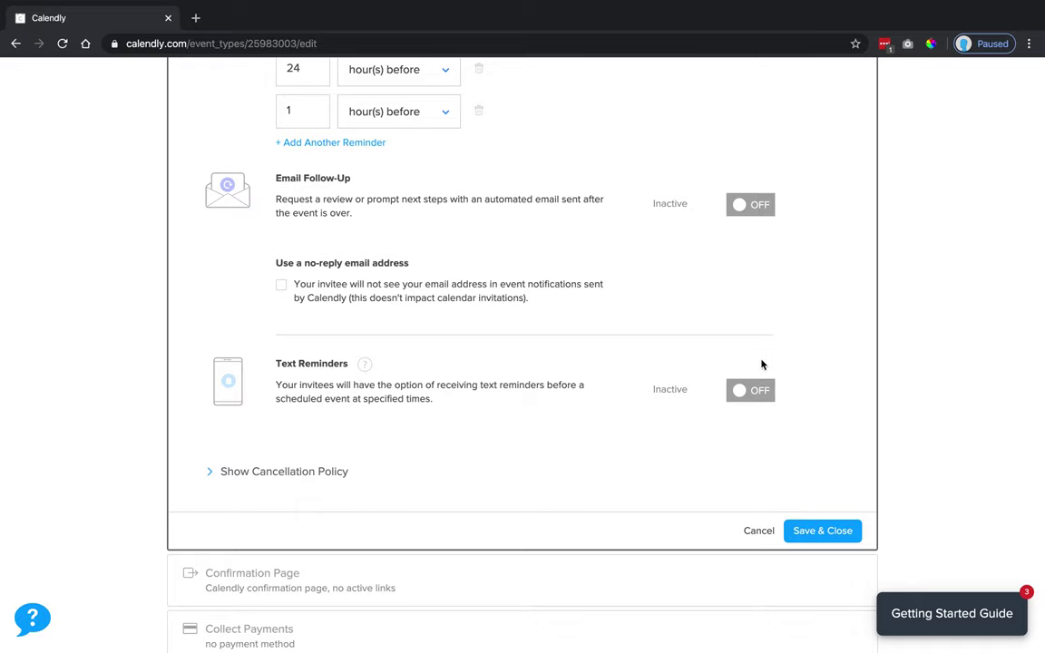
click(234, 472)
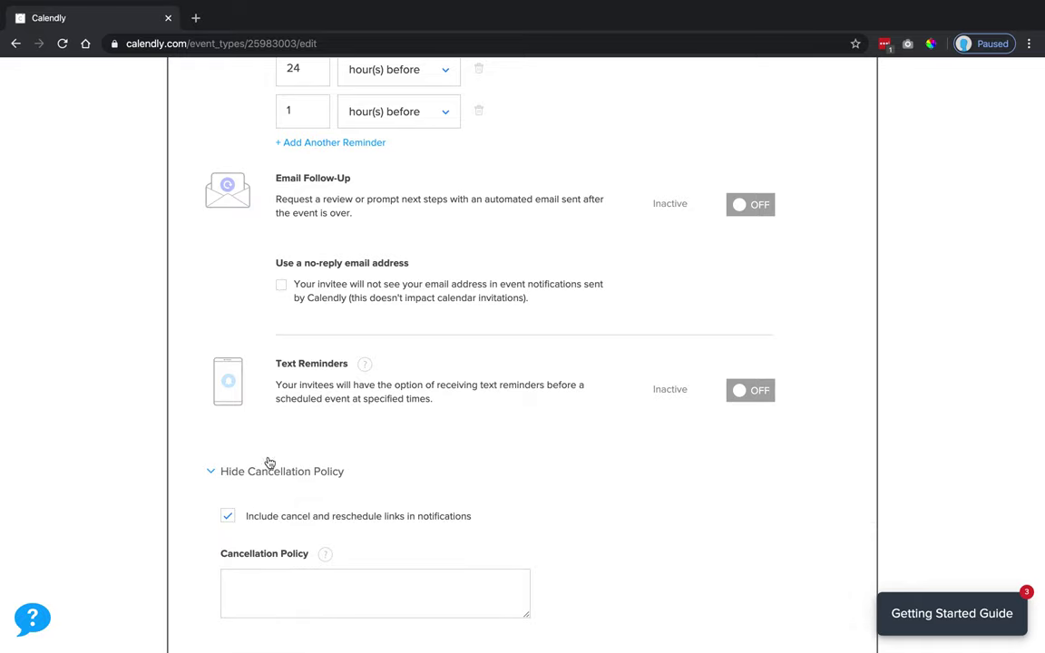
scroll(459, 389, down, 3)
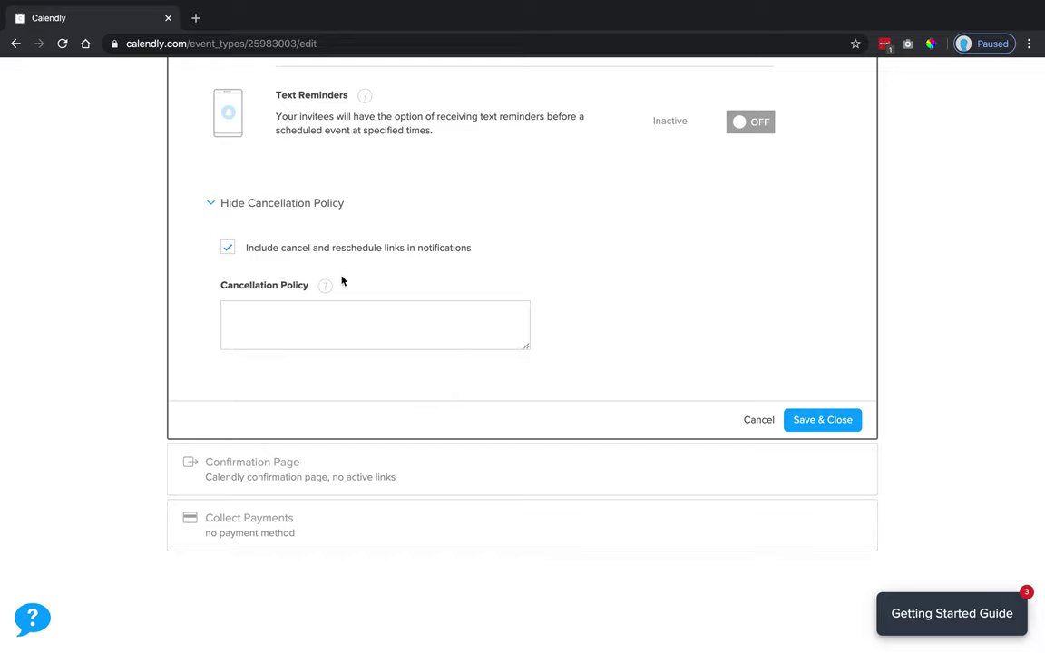
click(323, 292)
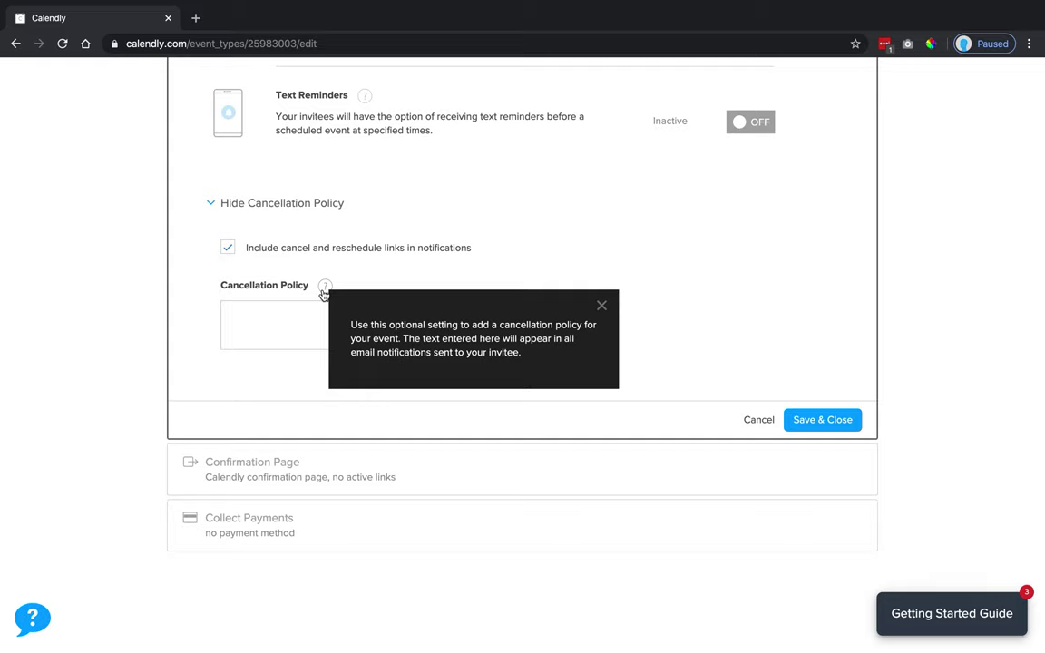
click(486, 257)
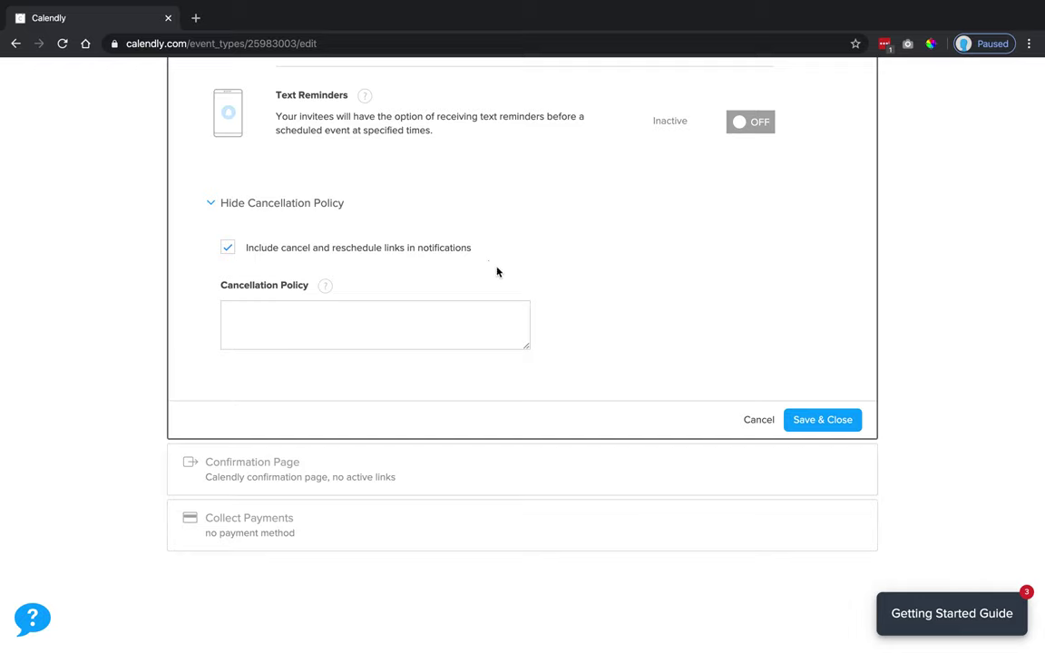
click(819, 422)
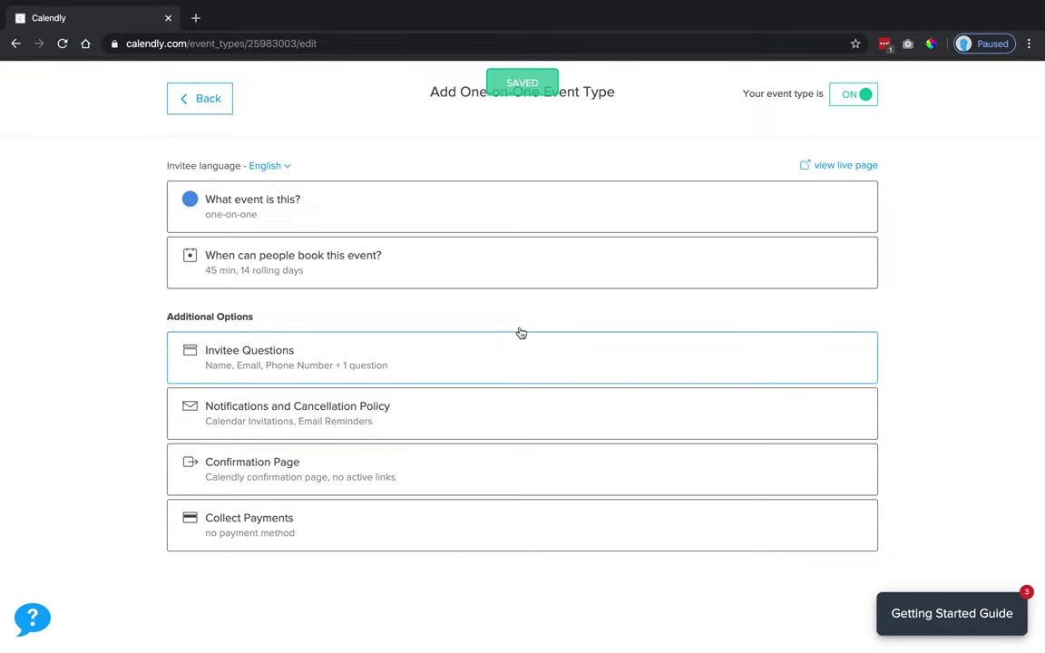
Step: Open the confirmation page settings, review the options, and save with the Calendly confirmation page displayed on confirmation
click(291, 485)
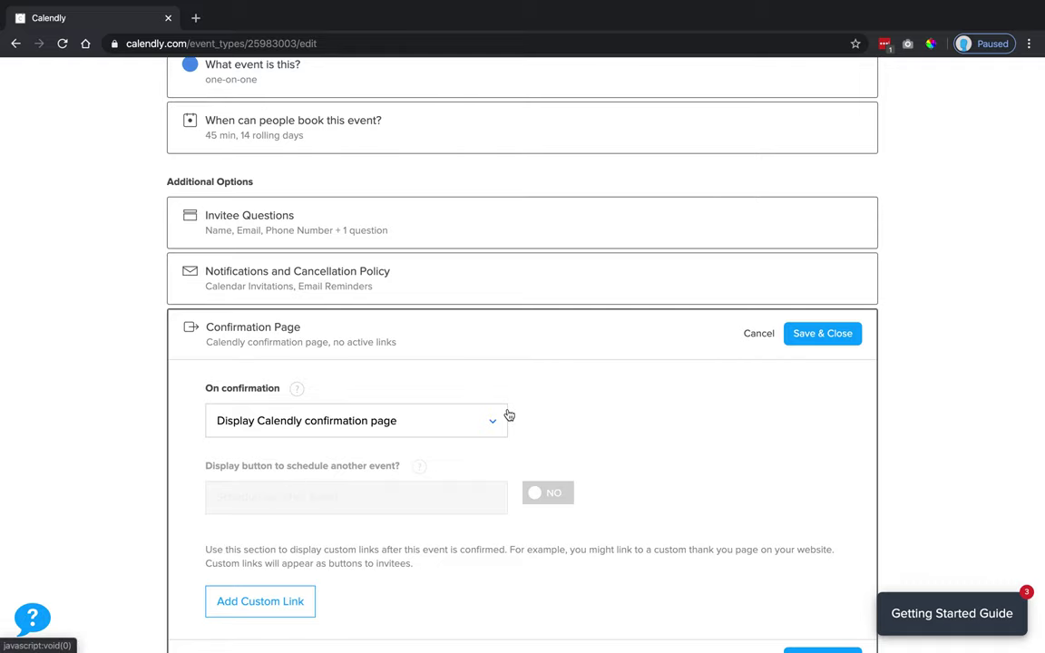
scroll(508, 414, down, 2)
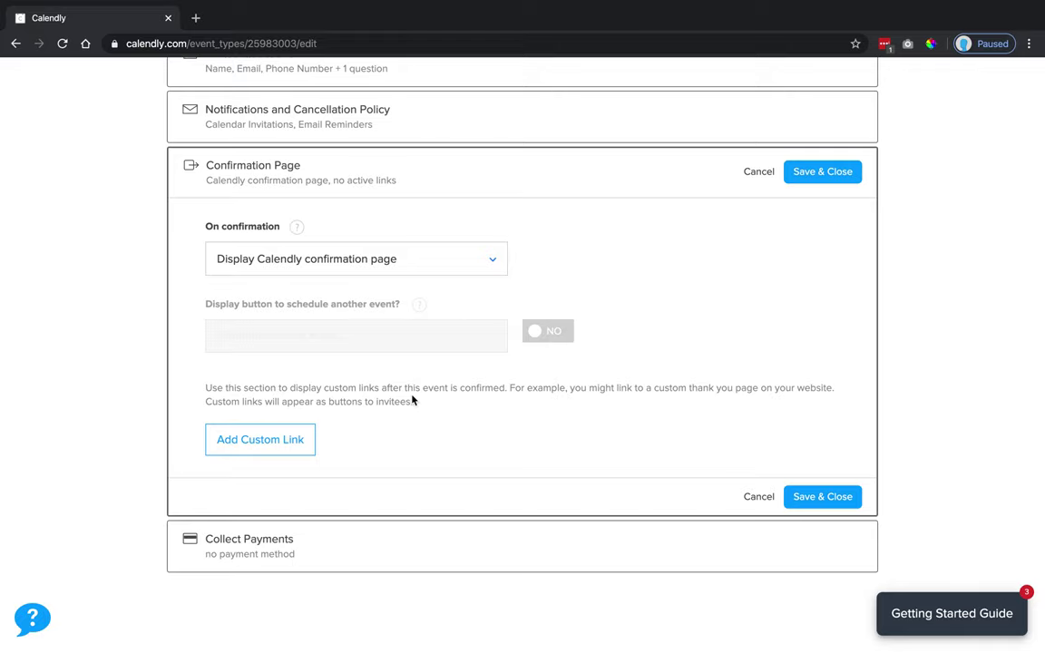
click(820, 498)
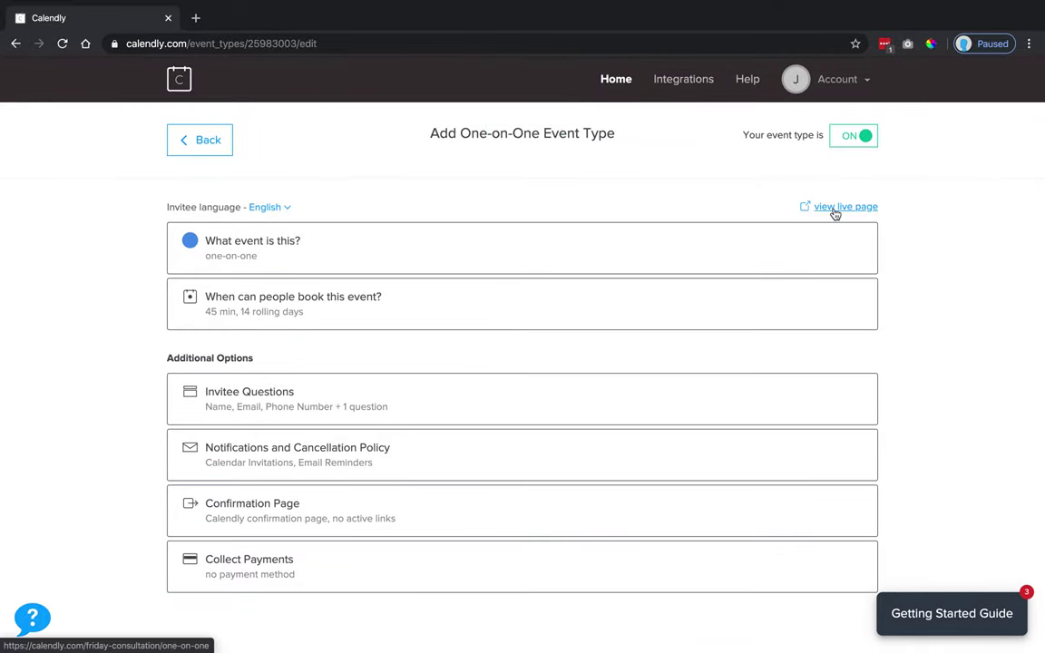
Step: View the event's live booking page, check the February and March 2020 availability, and close the page
click(834, 210)
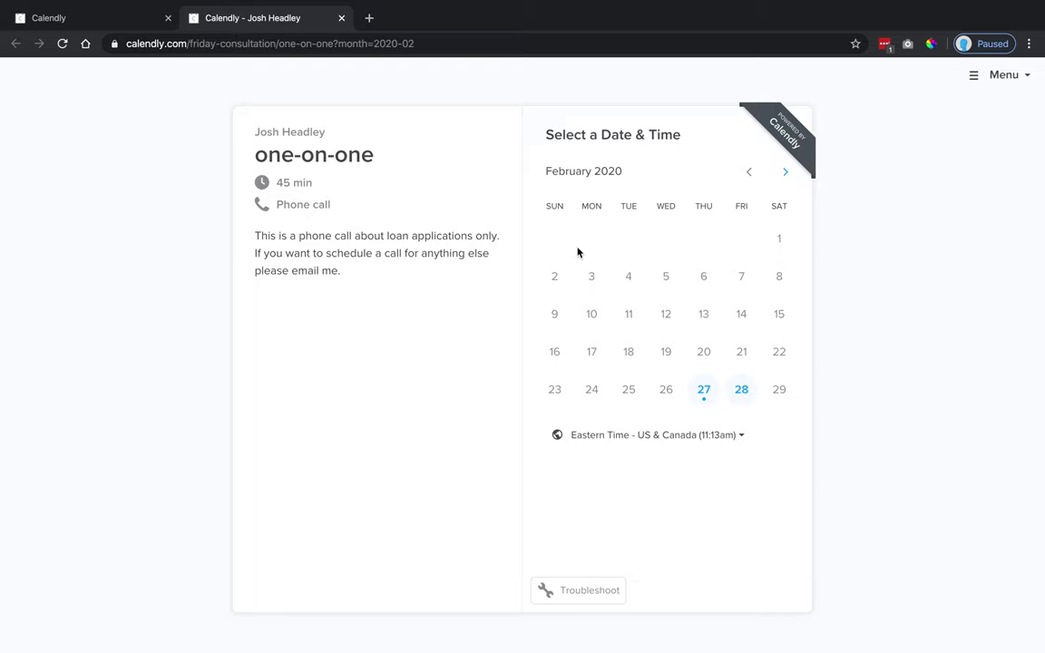
click(785, 171)
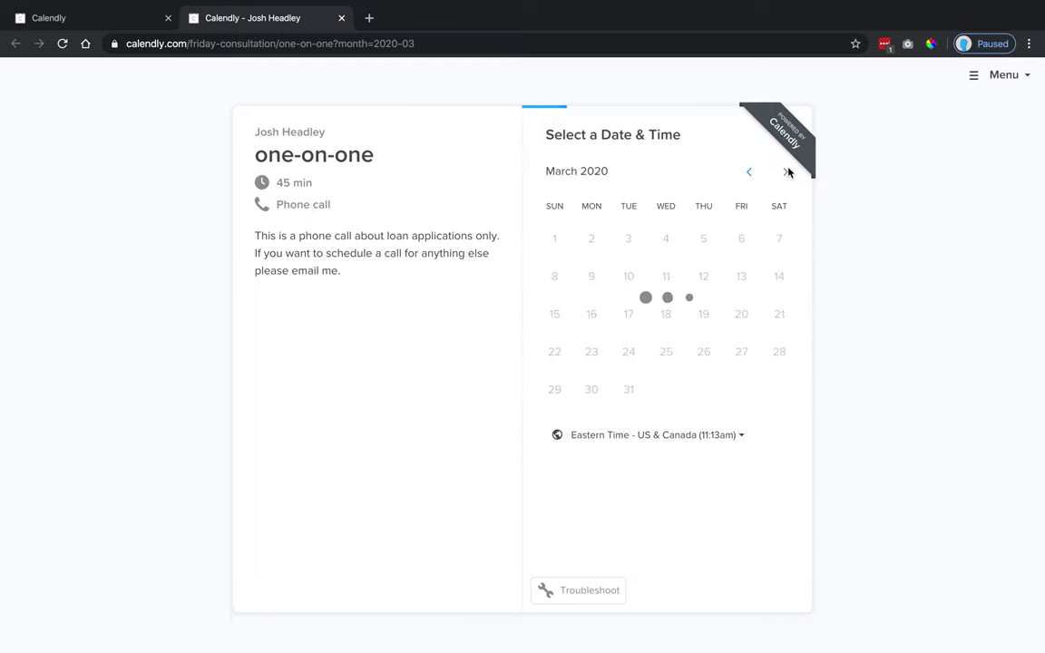
click(753, 174)
click(786, 171)
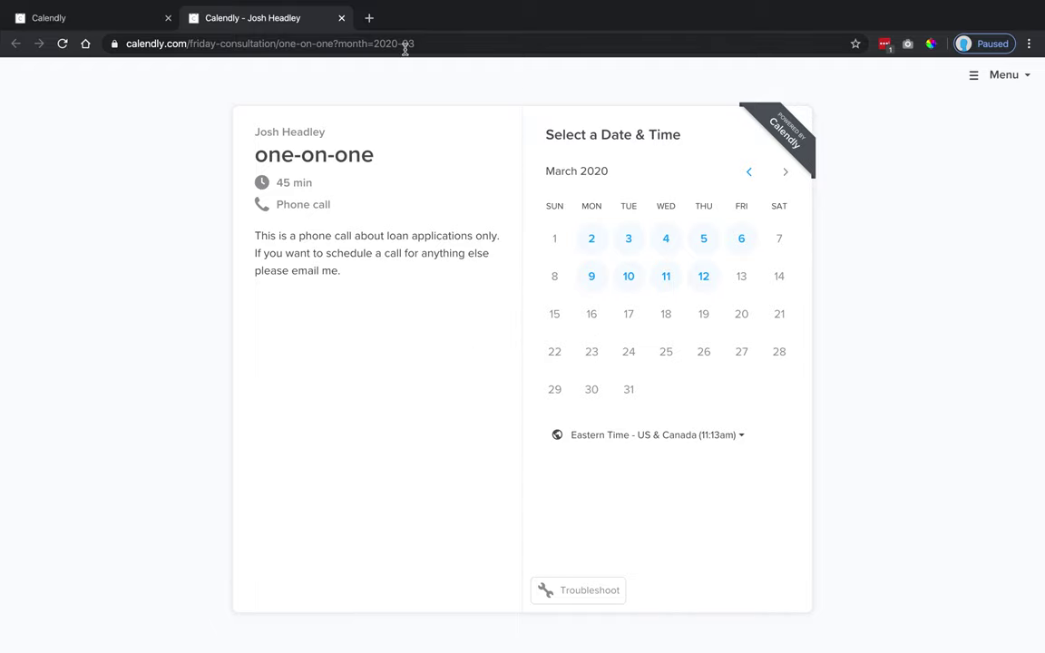
click(341, 19)
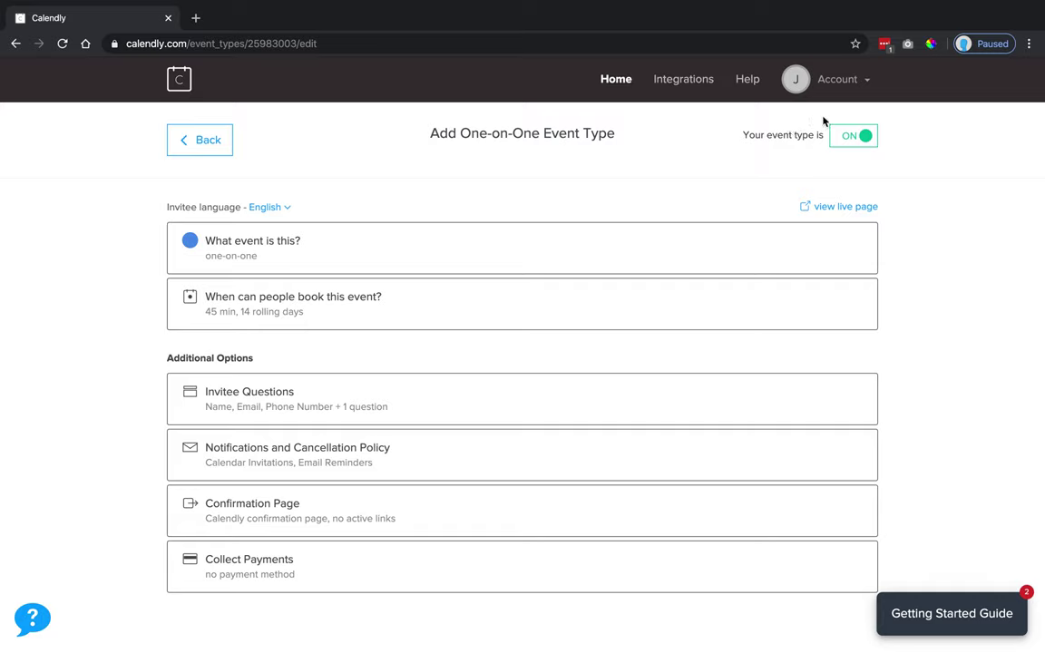
Step: Open the account settings and review the profile's name, welcome message, language, date and time formats, country and time zone
click(863, 90)
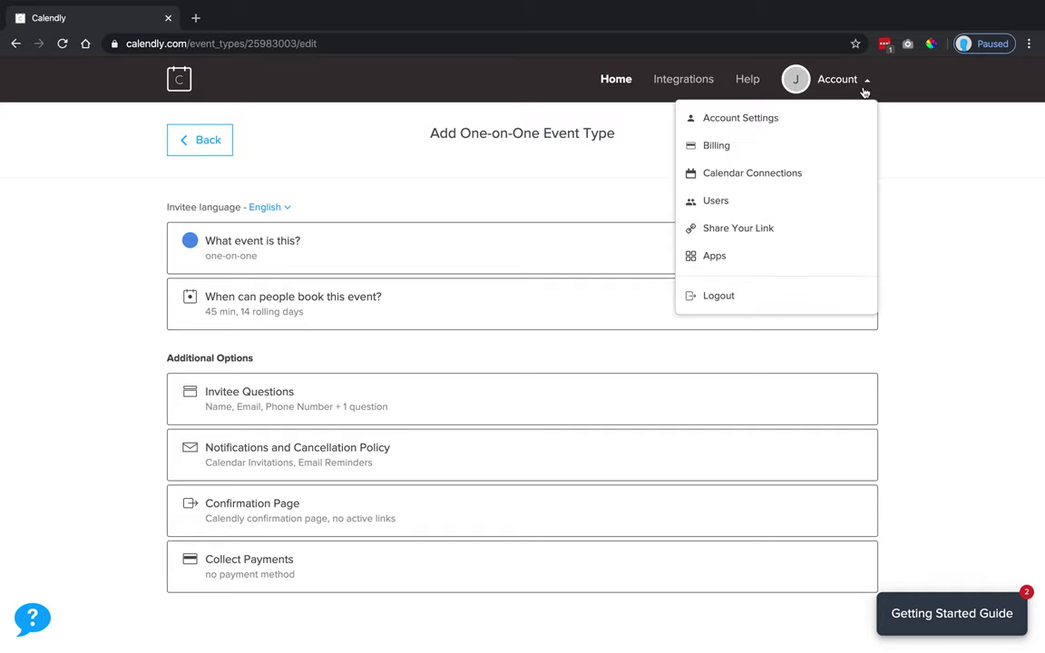
click(752, 117)
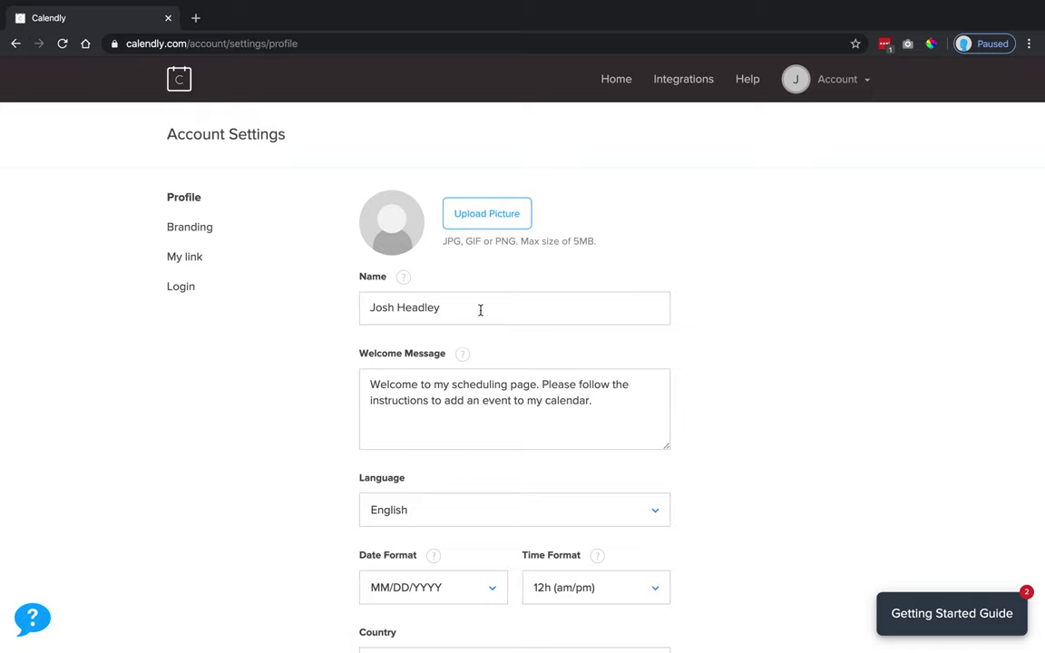
scroll(635, 275, down, 2)
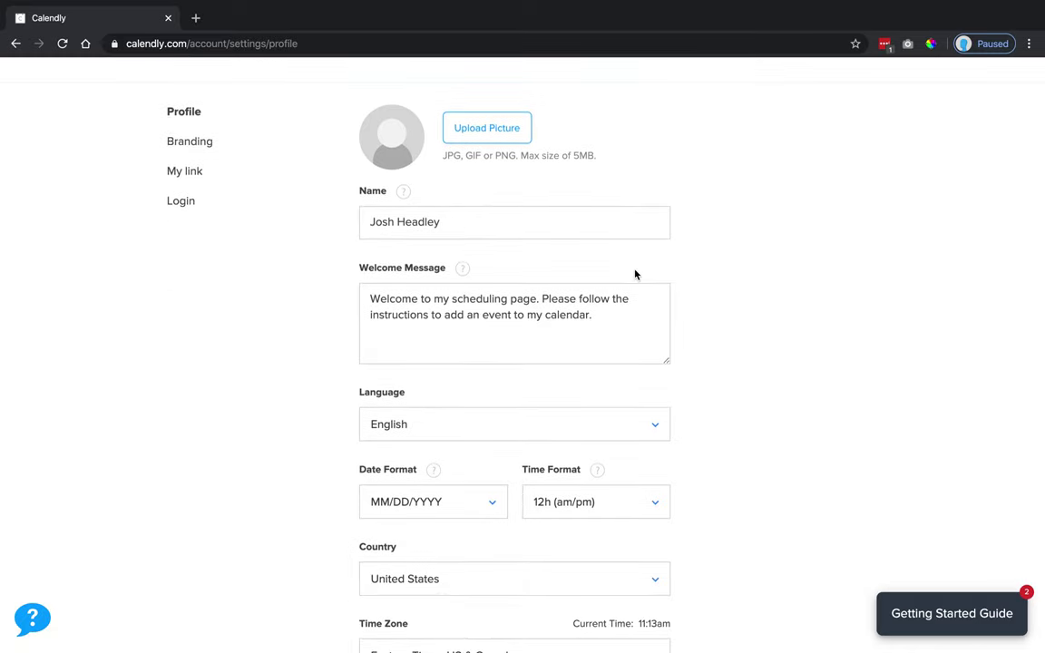
scroll(635, 275, down, 2)
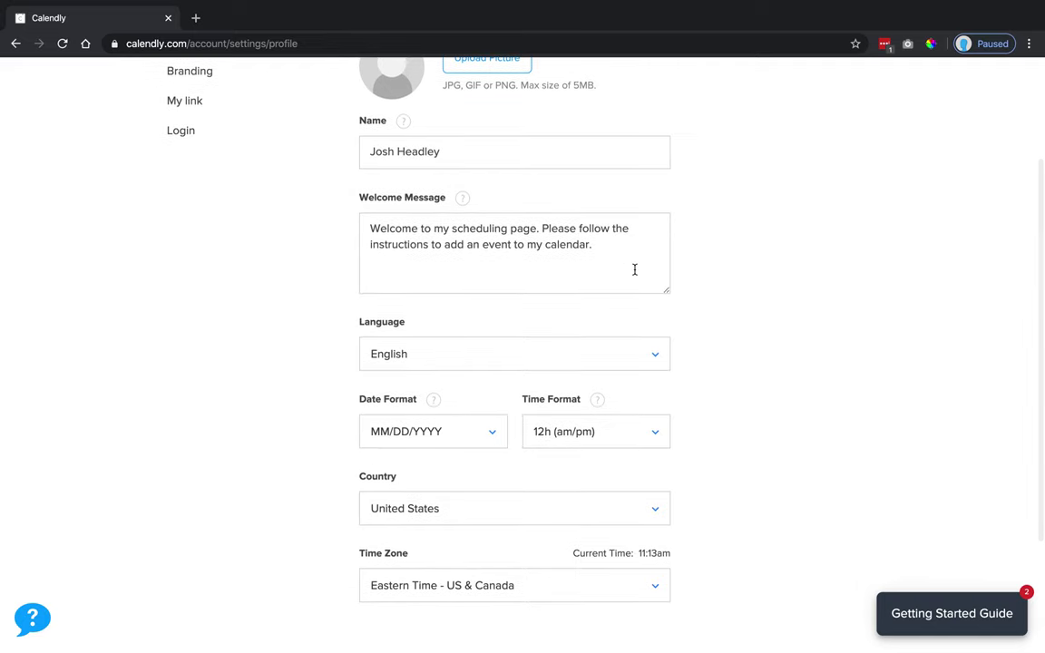
scroll(635, 270, down, 1)
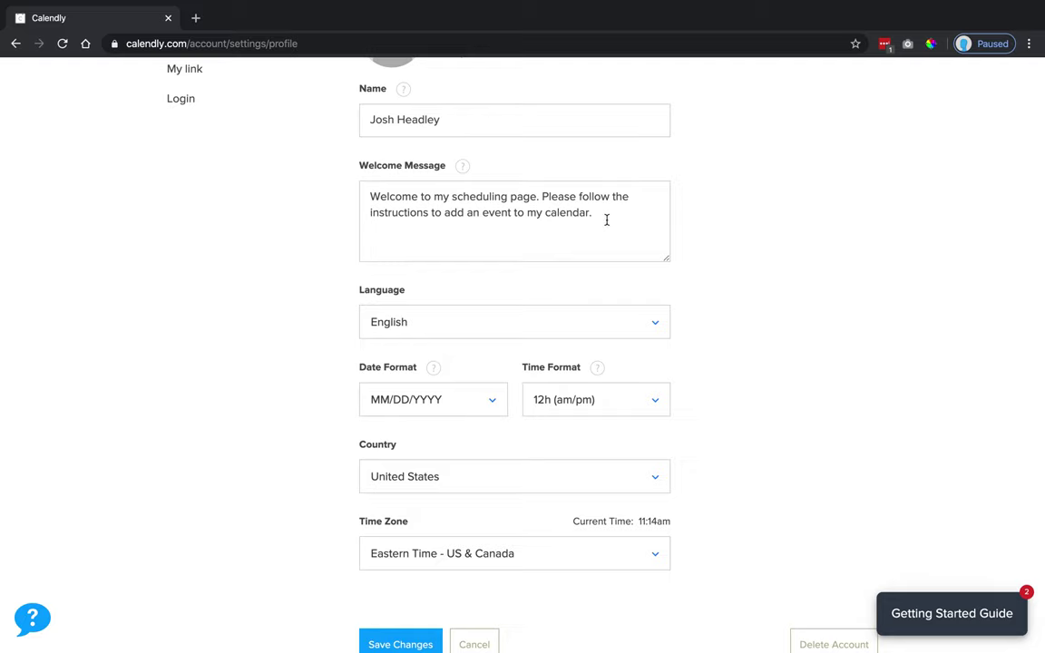
scroll(606, 220, up, 1)
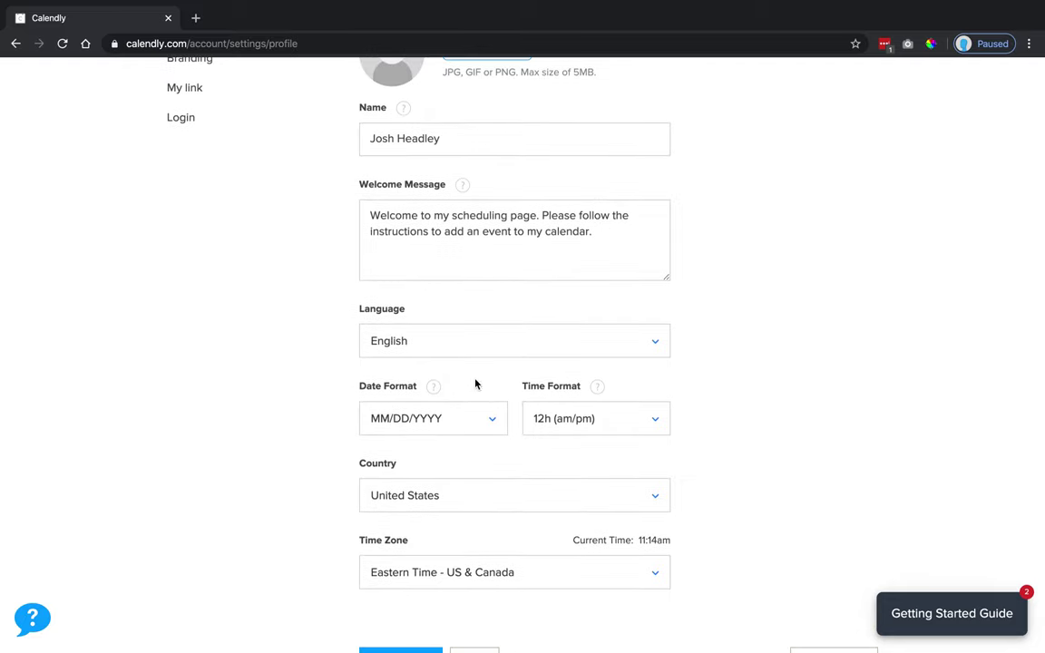
scroll(725, 460, down, 4)
scroll(725, 460, up, 8)
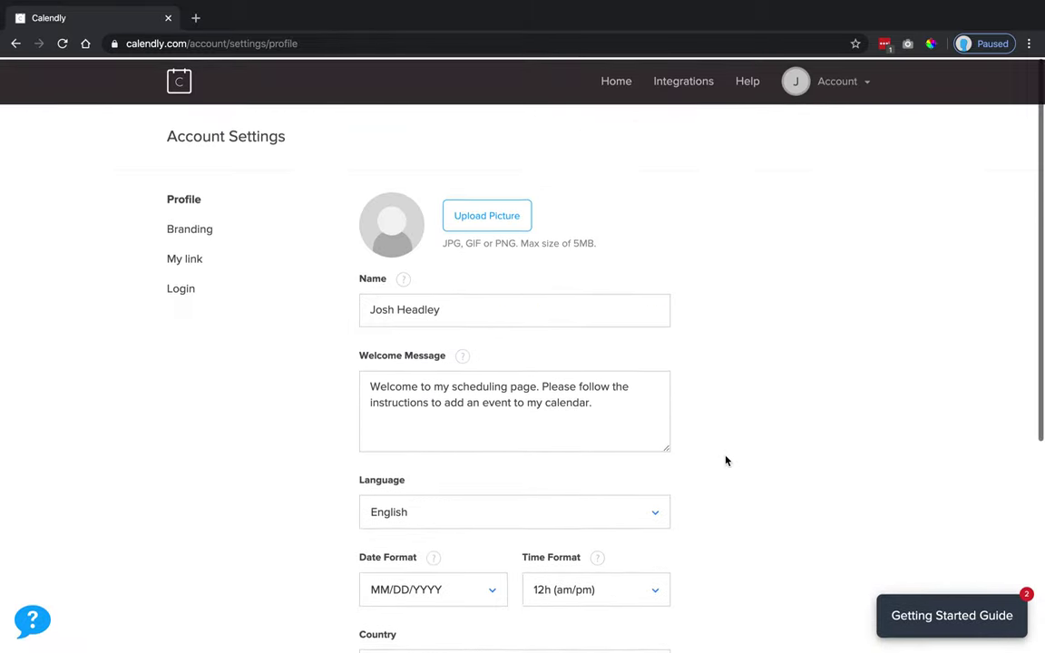
scroll(726, 460, down, 4)
scroll(726, 460, up, 3)
scroll(726, 460, up, 1)
scroll(462, 274, down, 2)
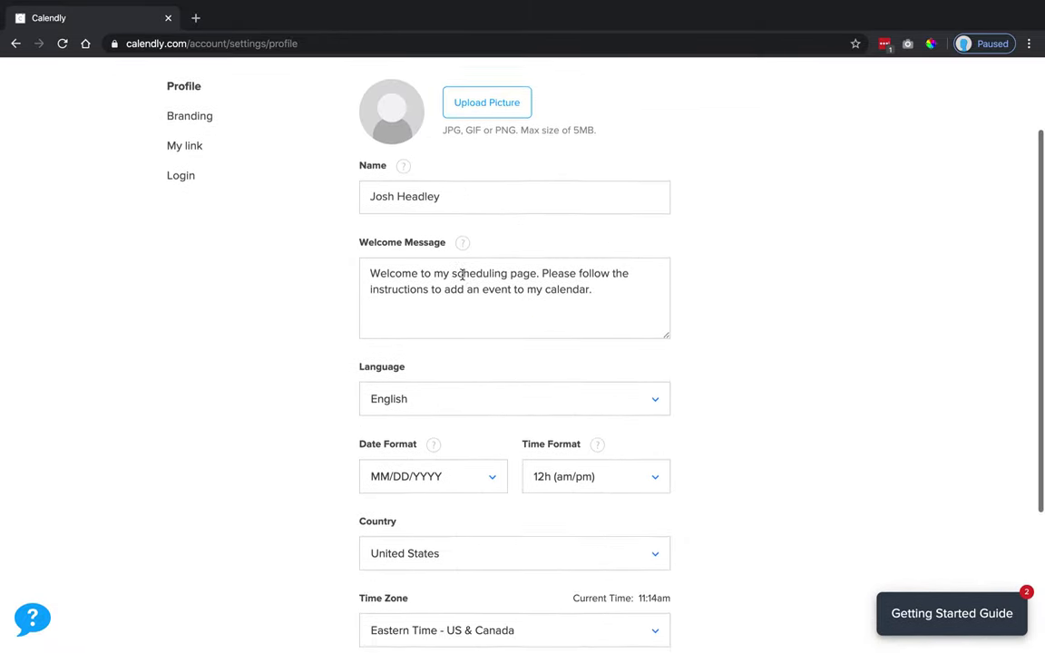
scroll(462, 274, down, 4)
scroll(167, 378, up, 1)
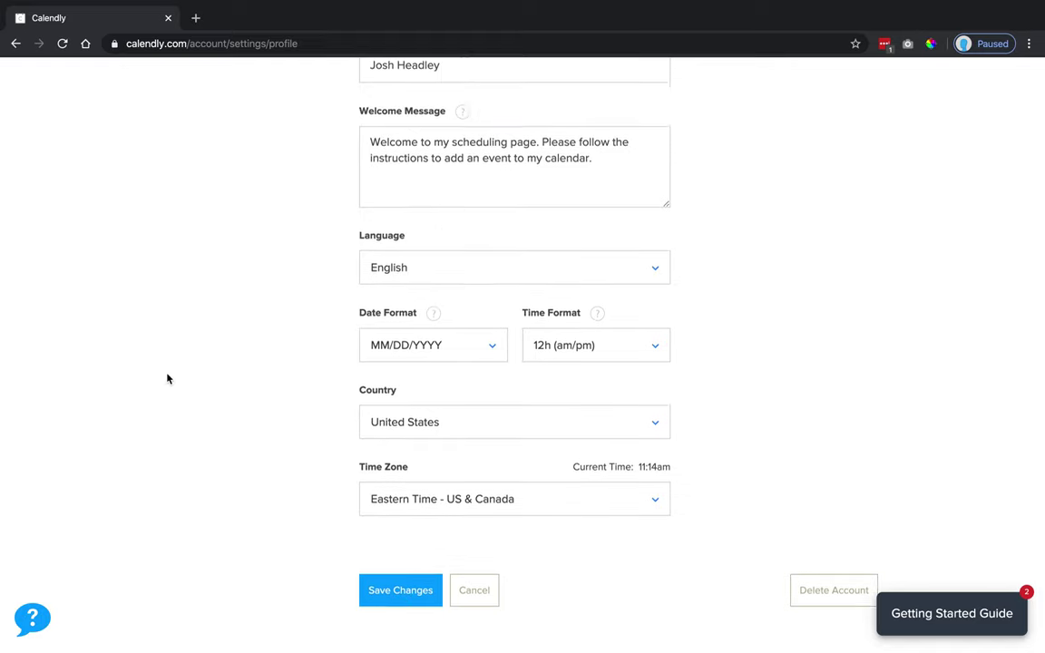
Step: Review the account's branding, personal link and login settings
scroll(167, 379, up, 5)
click(191, 234)
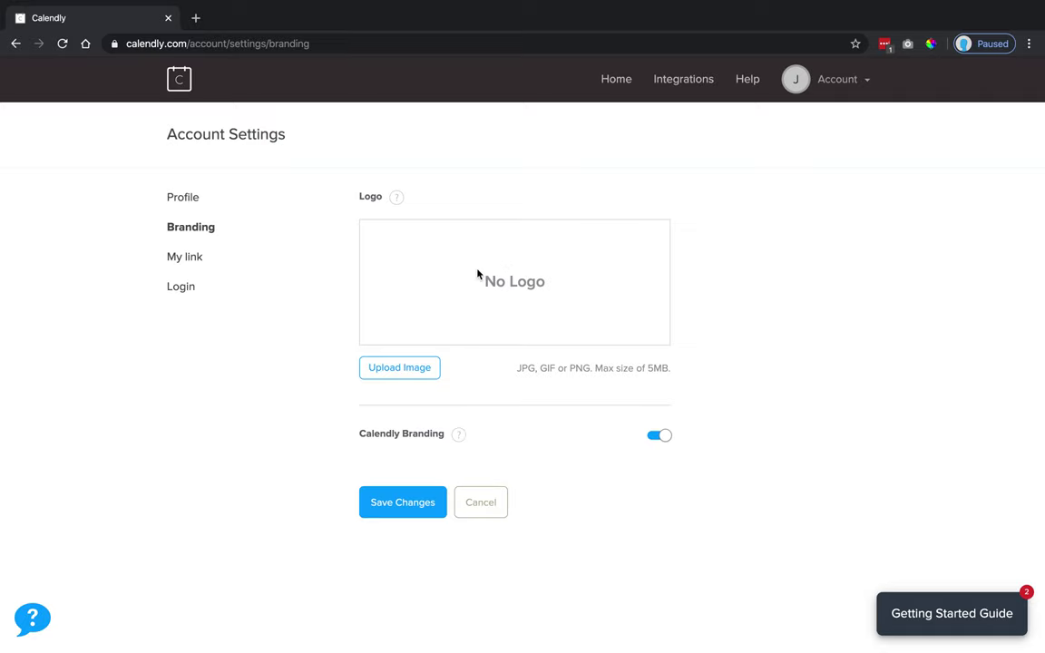
click(201, 262)
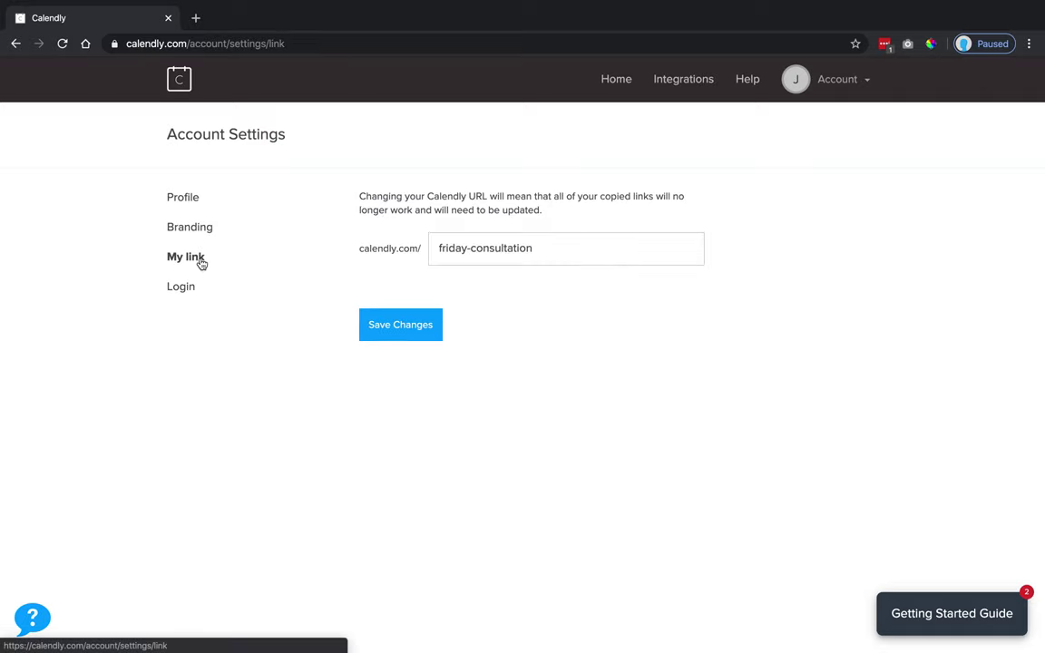
triple_click(489, 249)
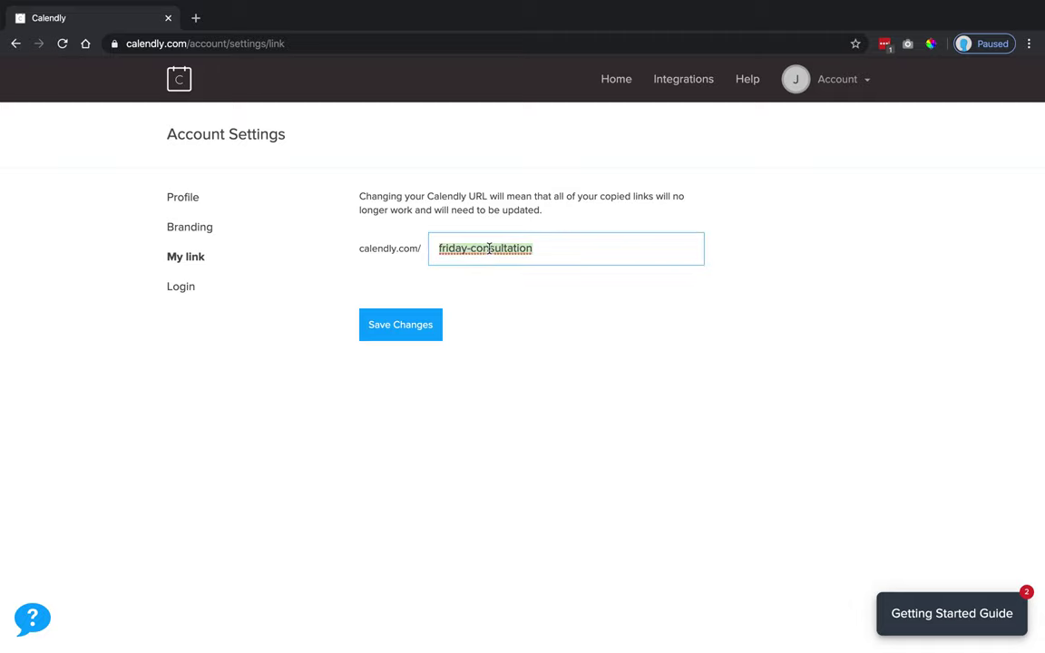
click(188, 294)
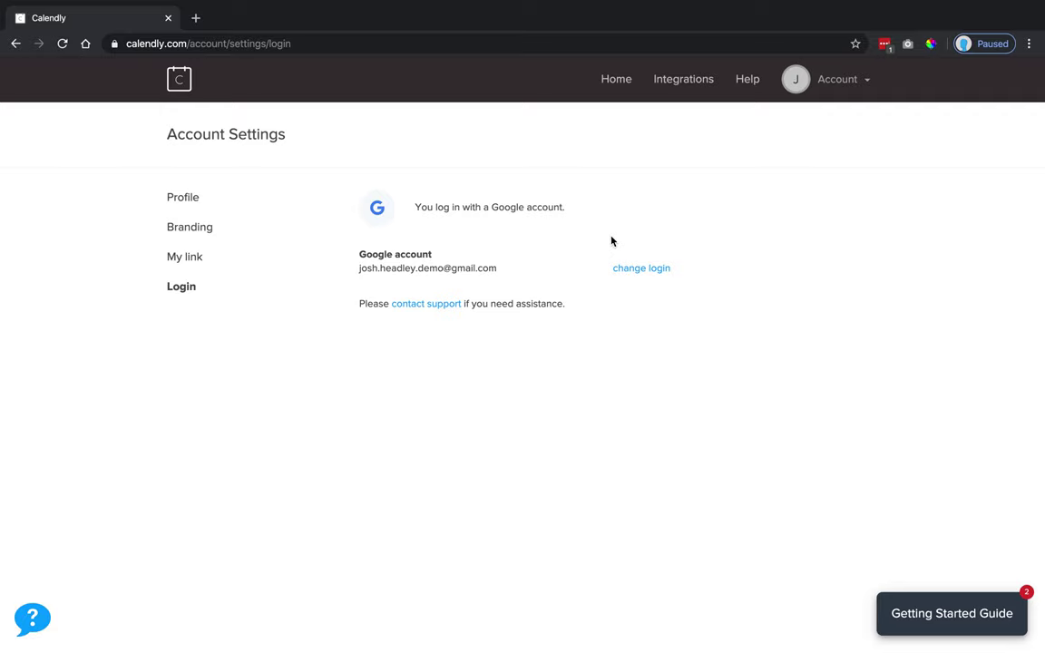
Step: Return to the event types overview and delete the 60 Minute Meeting event type
click(619, 84)
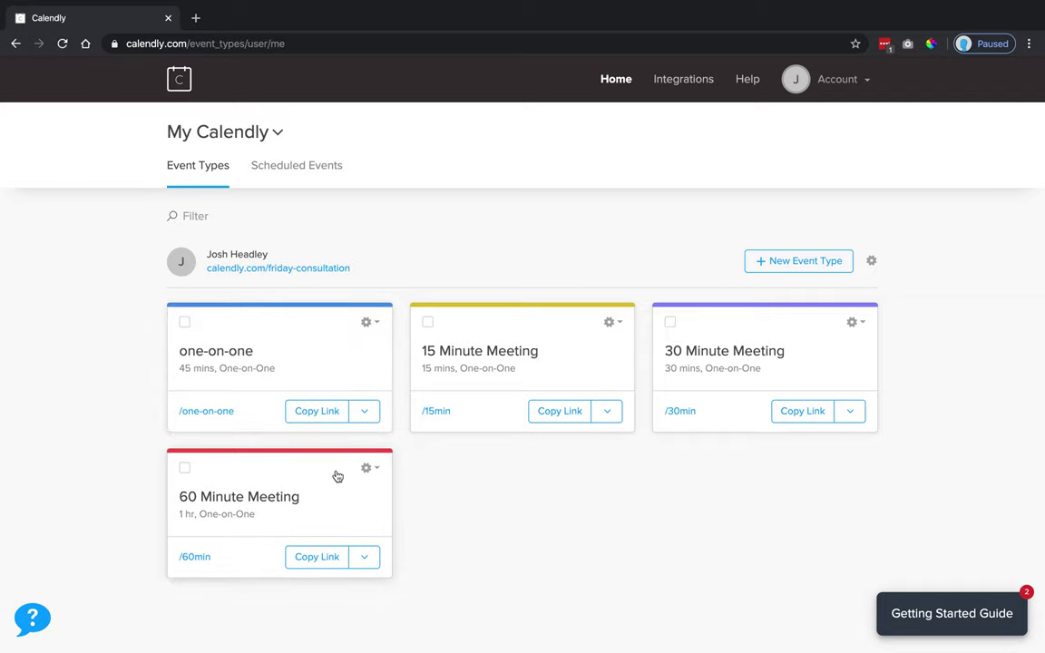
click(375, 470)
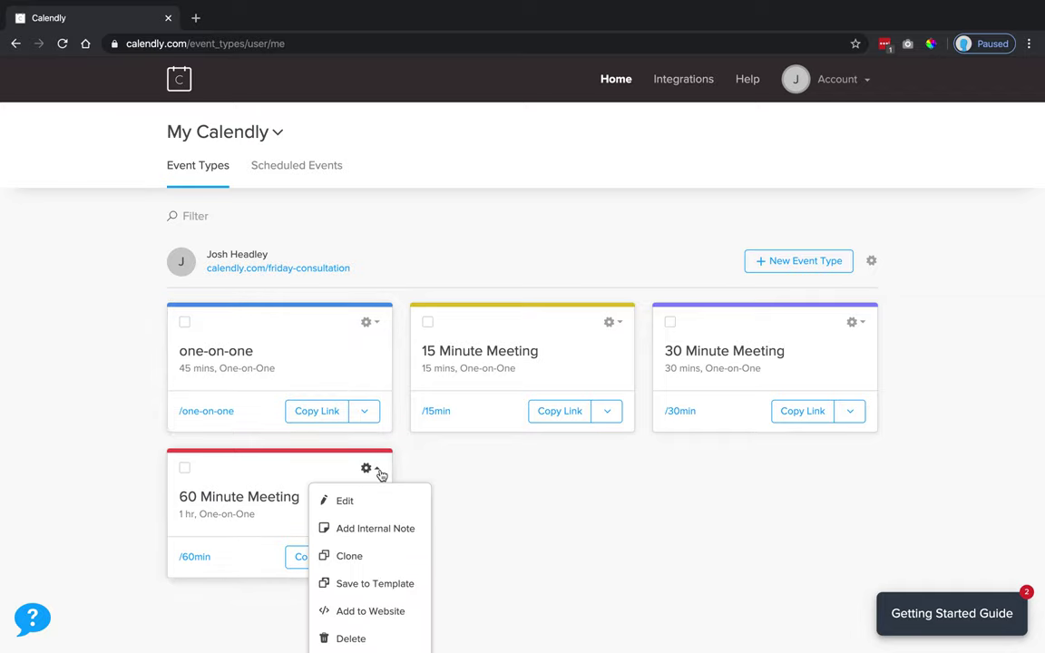
click(352, 639)
click(478, 223)
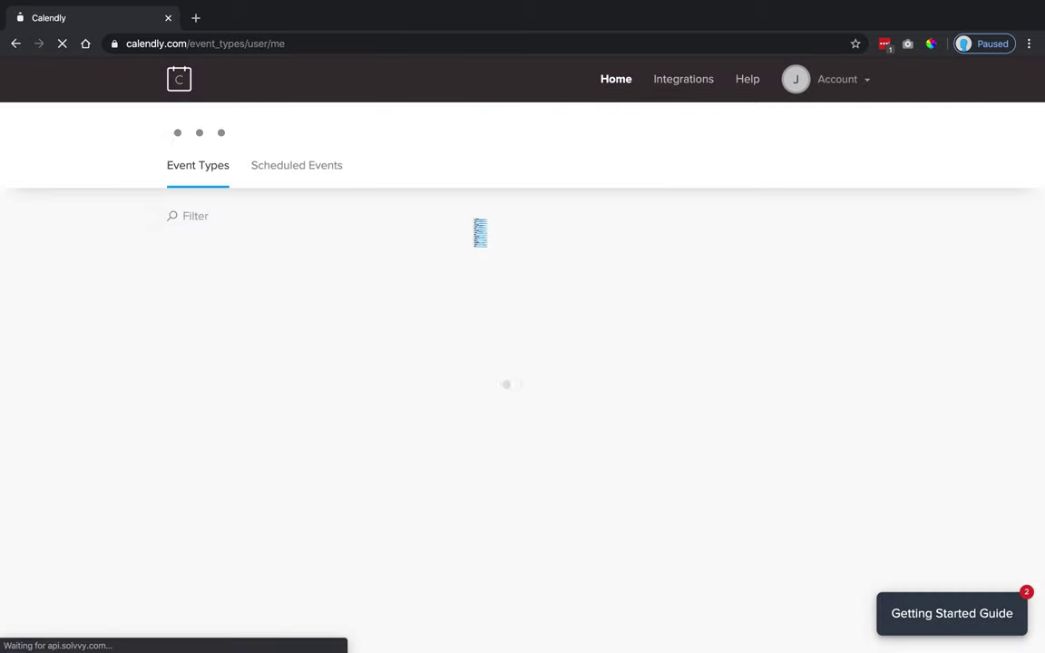
Step: Delete the 15 Minute Meeting event type
click(623, 324)
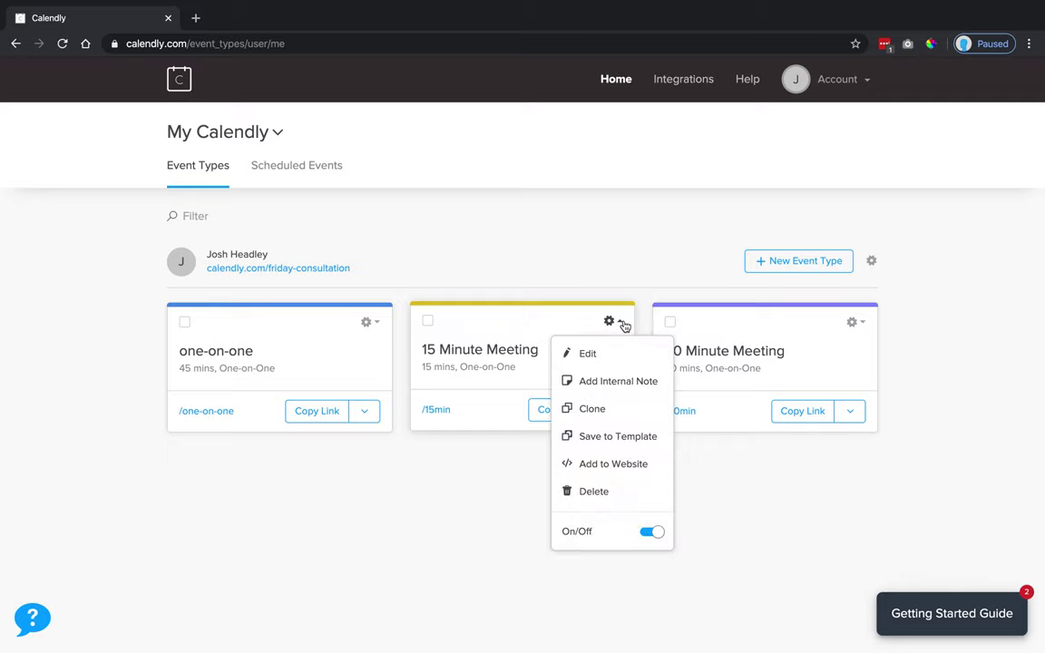
click(606, 489)
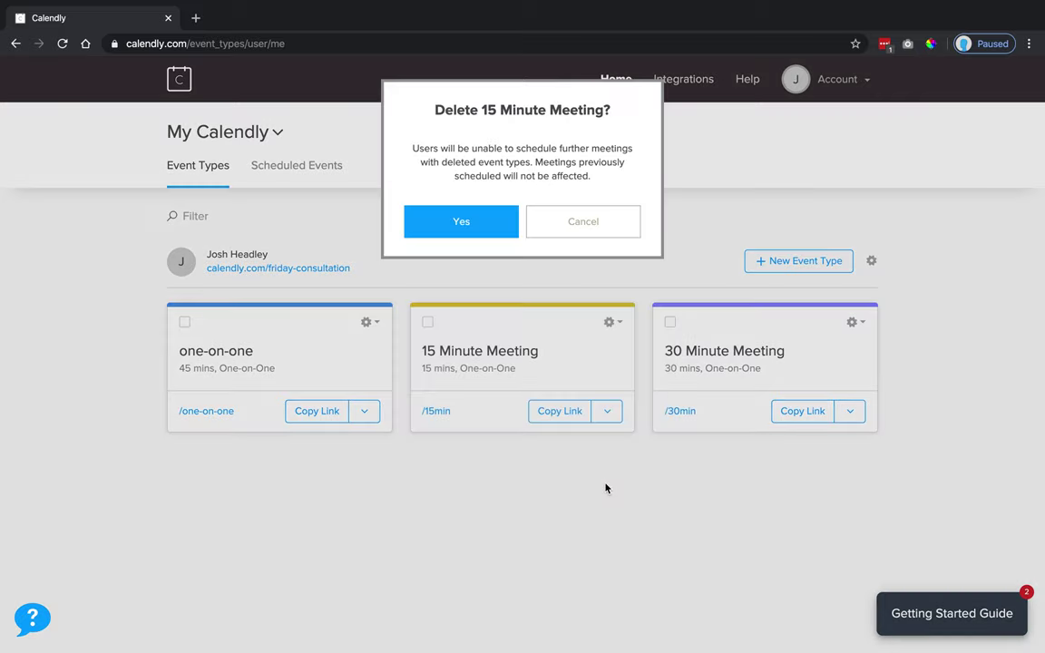
click(478, 221)
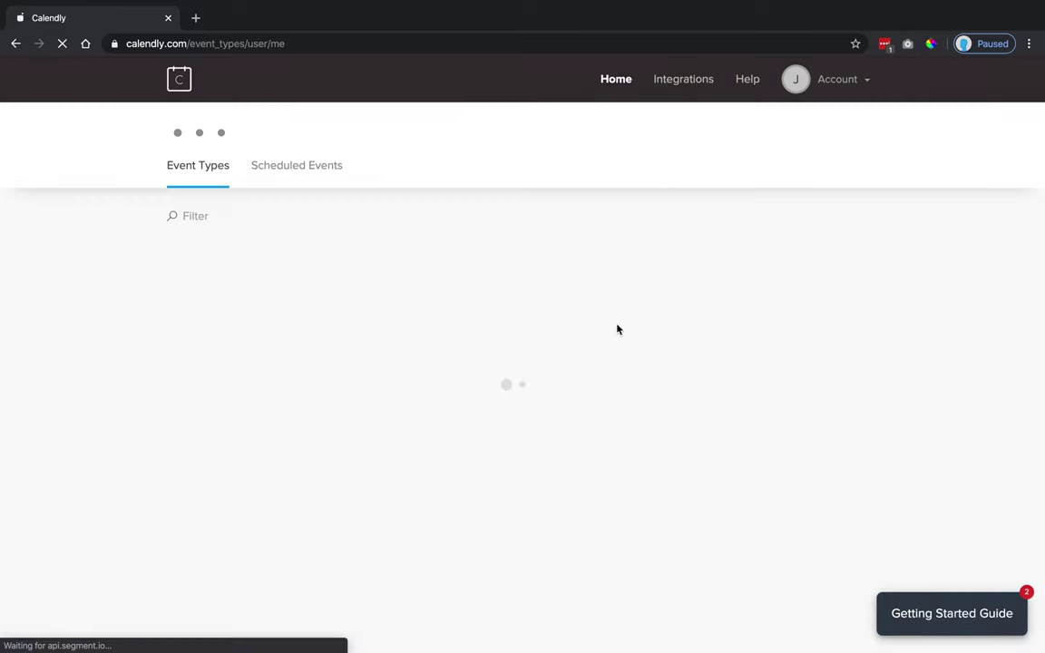
Step: Delete the 30 Minute Meeting event type and open the list of scheduled events
click(616, 328)
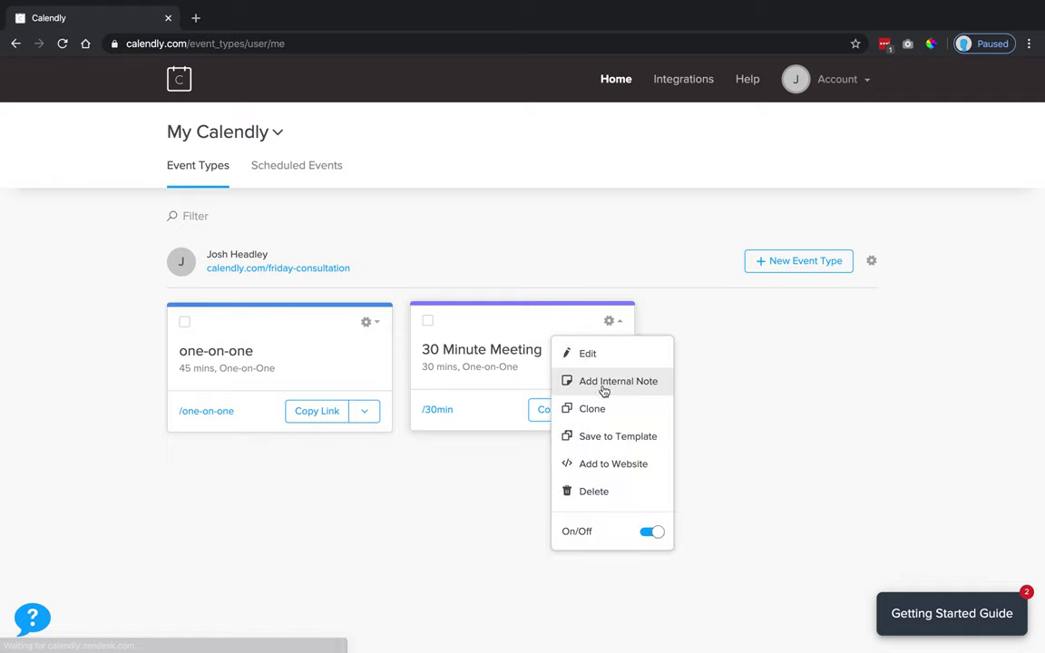
click(600, 487)
click(499, 228)
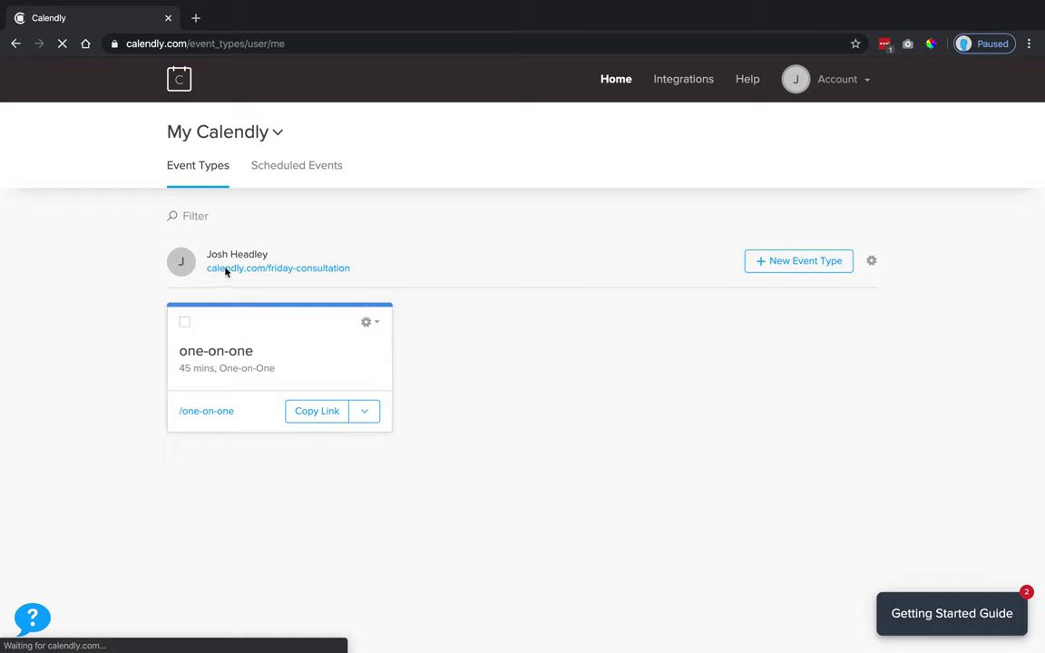
click(288, 176)
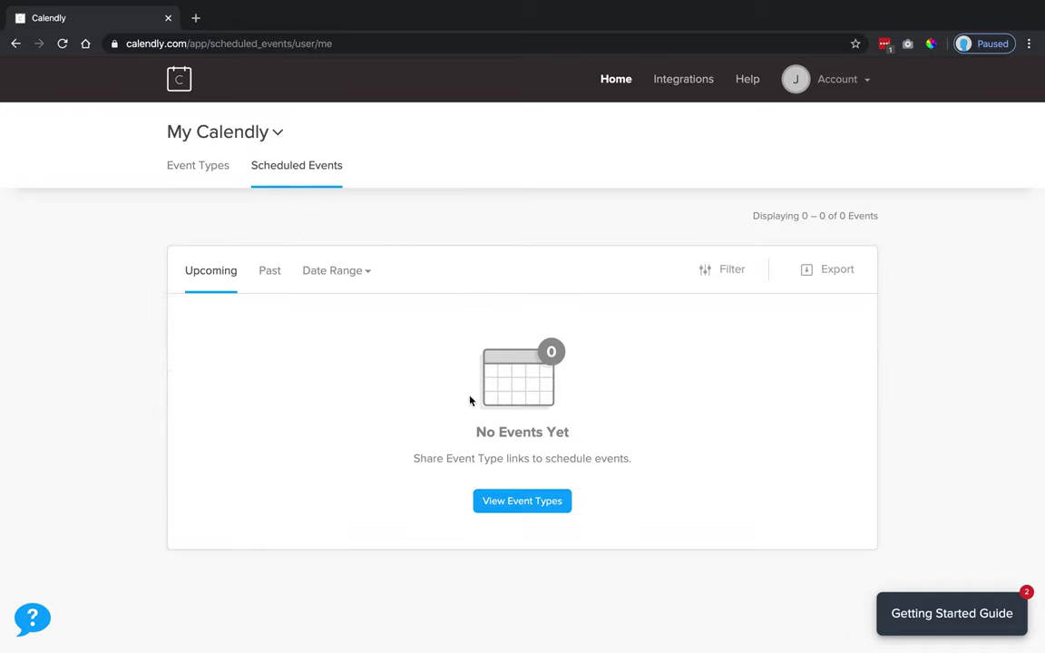